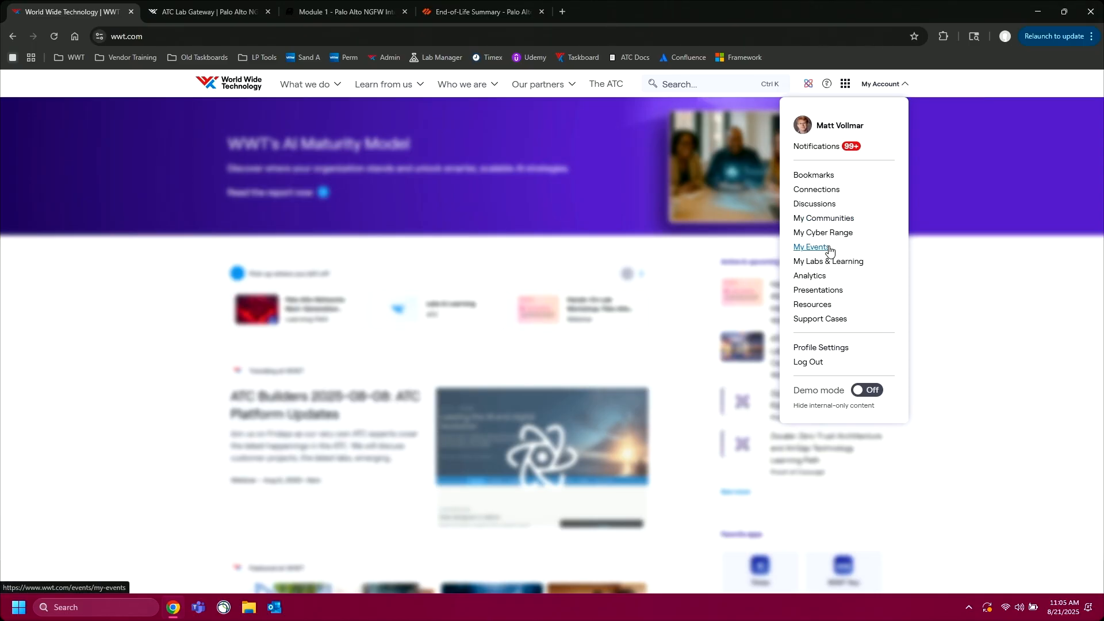
Step: Open the Palo Alto Networks NGFW Intermediate learning path from the resources of the live hands-on workshop among the registered events
left_click(828, 248)
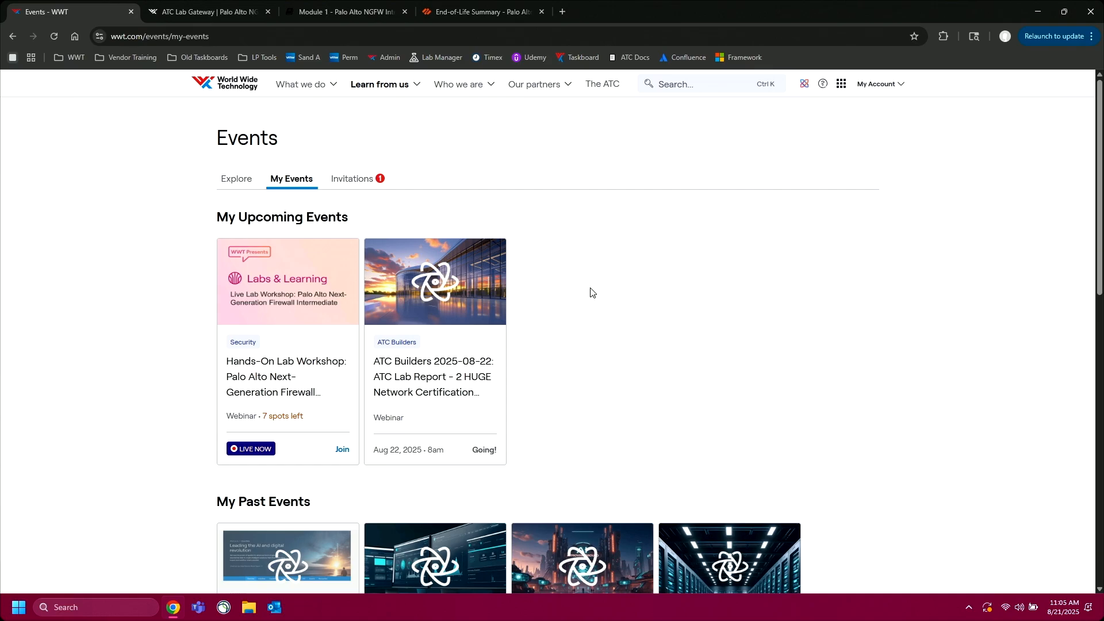
left_click(262, 372)
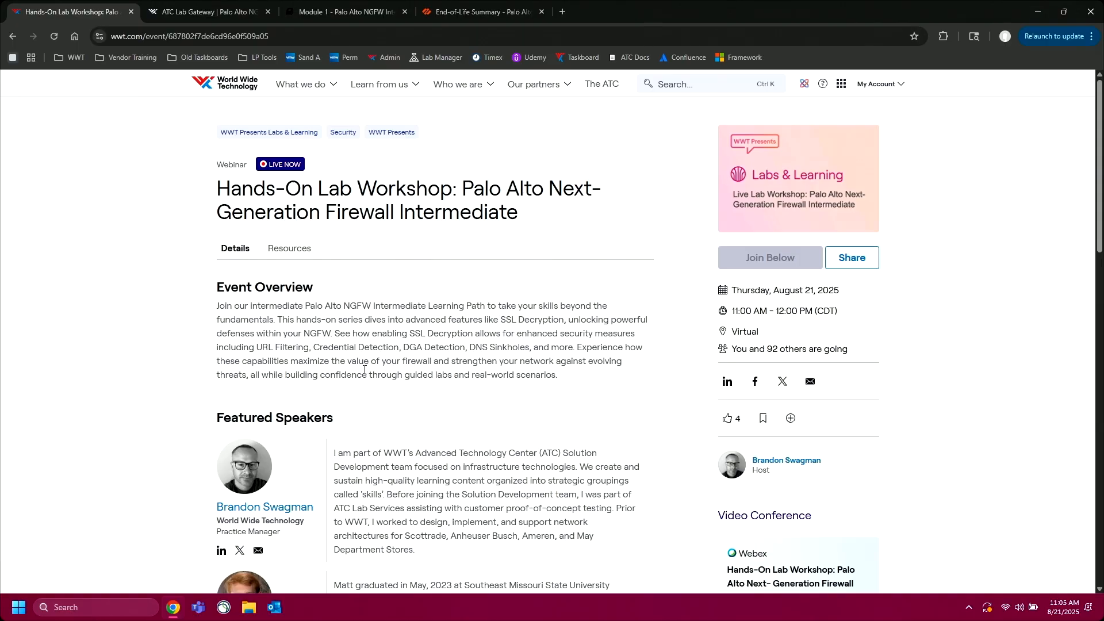
scroll(376, 448, "down", 2)
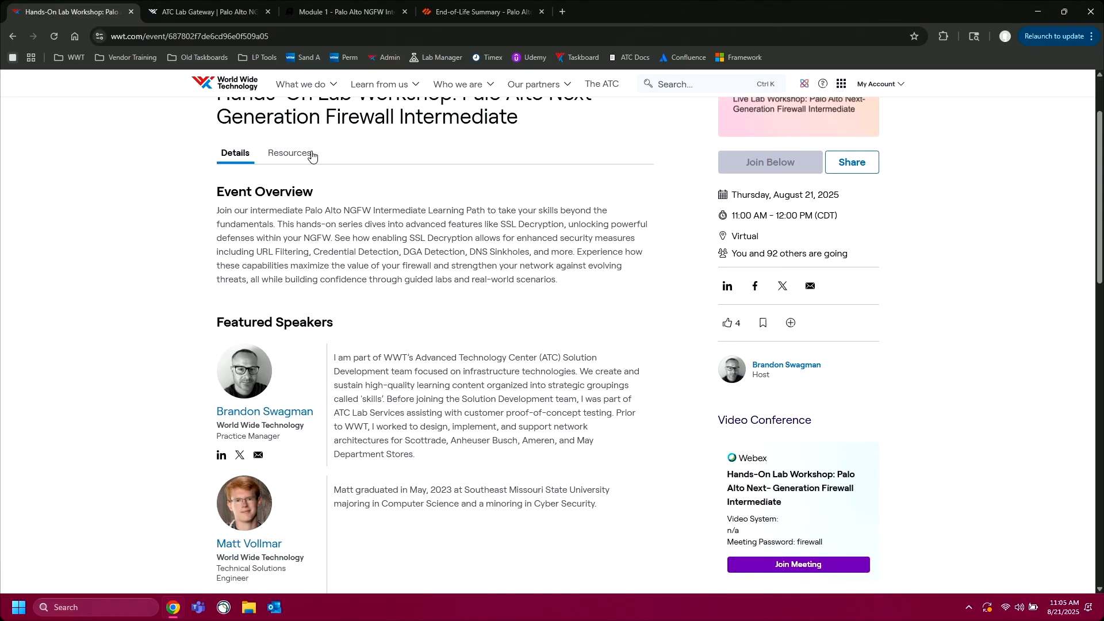
left_click(307, 156)
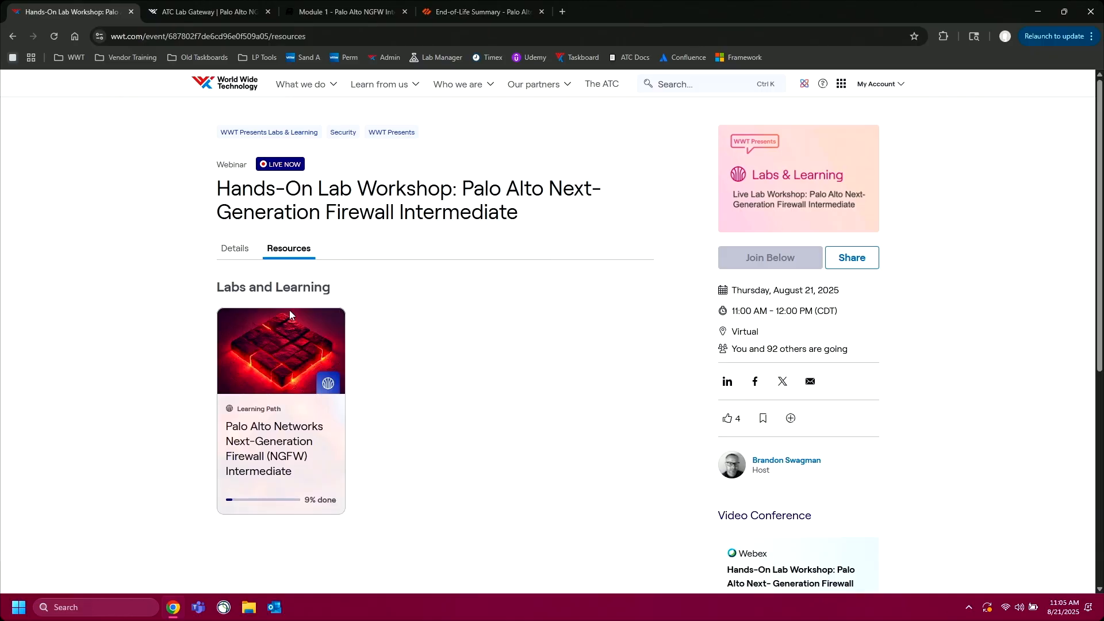
left_click(282, 368)
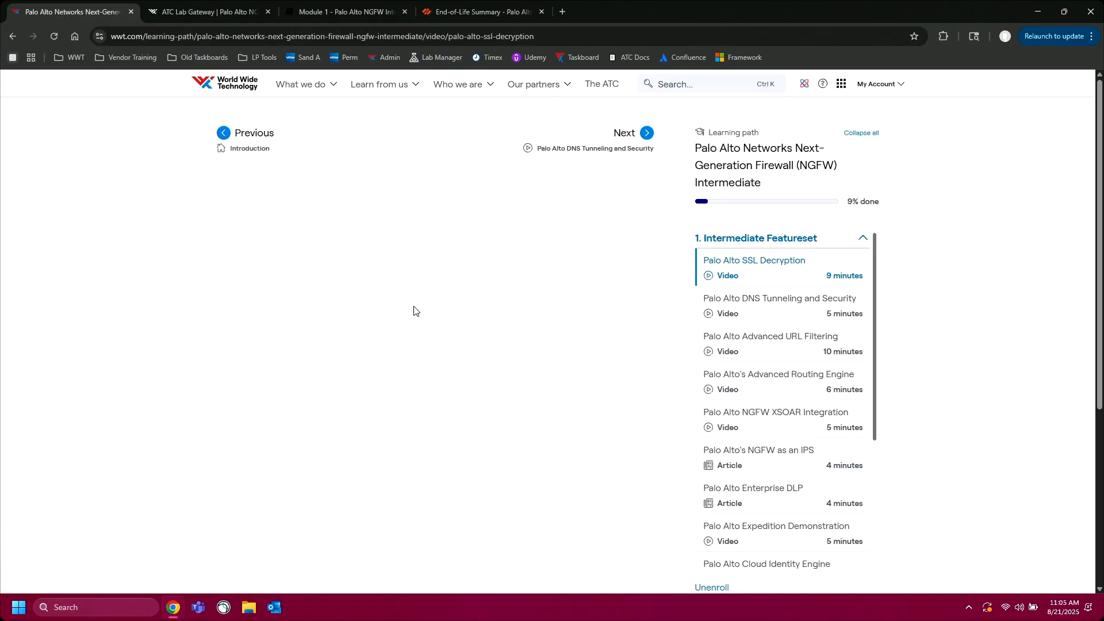
Step: Look through the learning path's syllabus, open the Palo Alto NGFW Intermediate Version 10 Lab and view its lab diagram
scroll(896, 330, "down", 2)
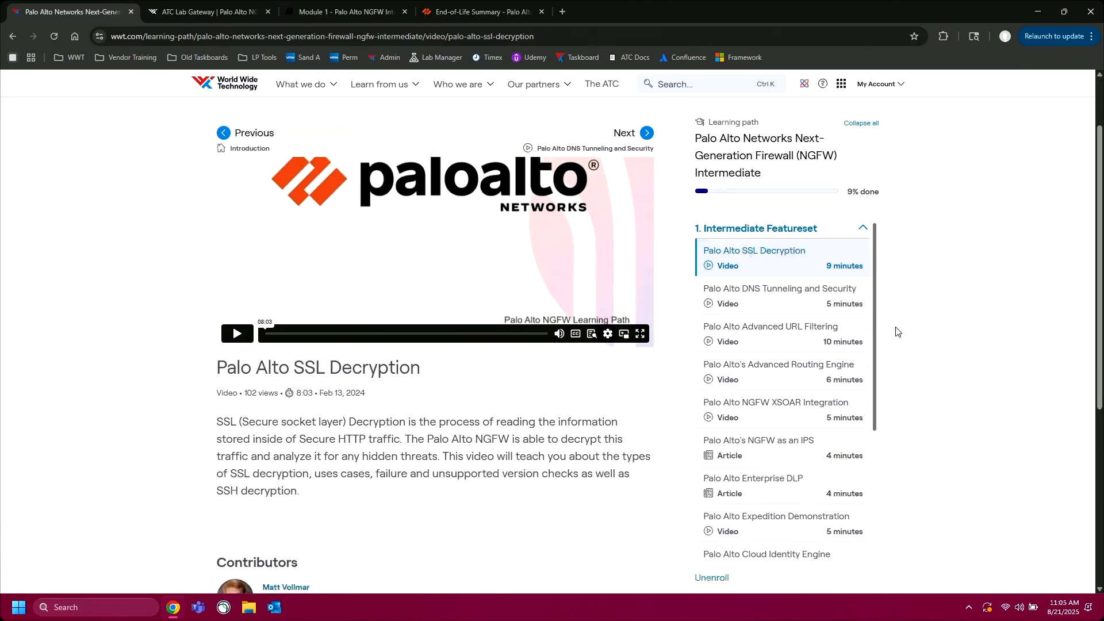
scroll(541, 404, "up", 1)
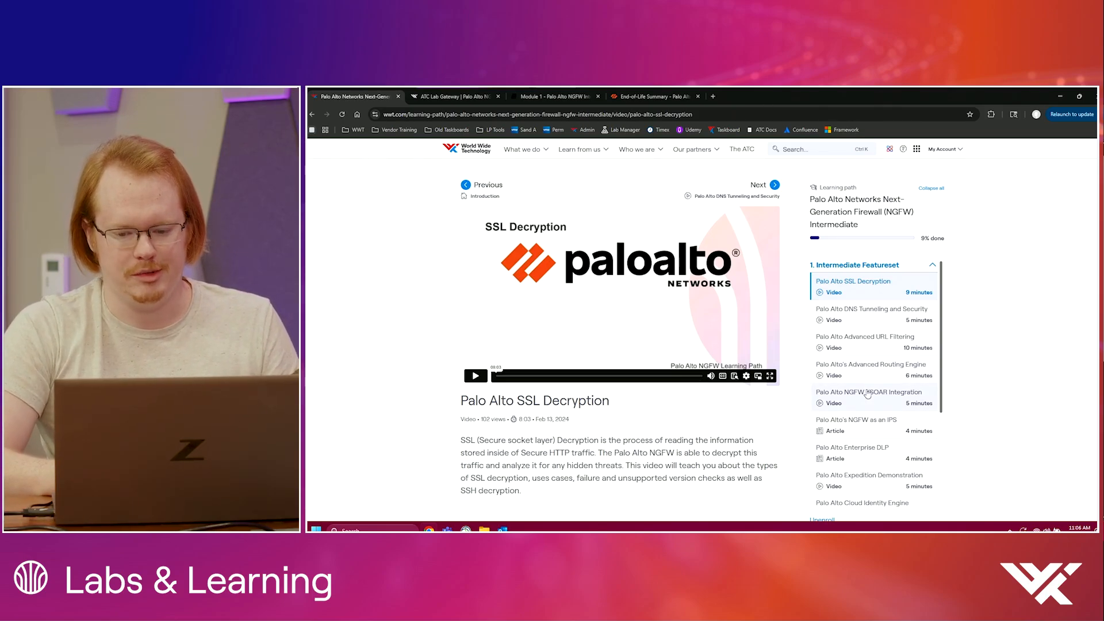
scroll(868, 394, "down", 3)
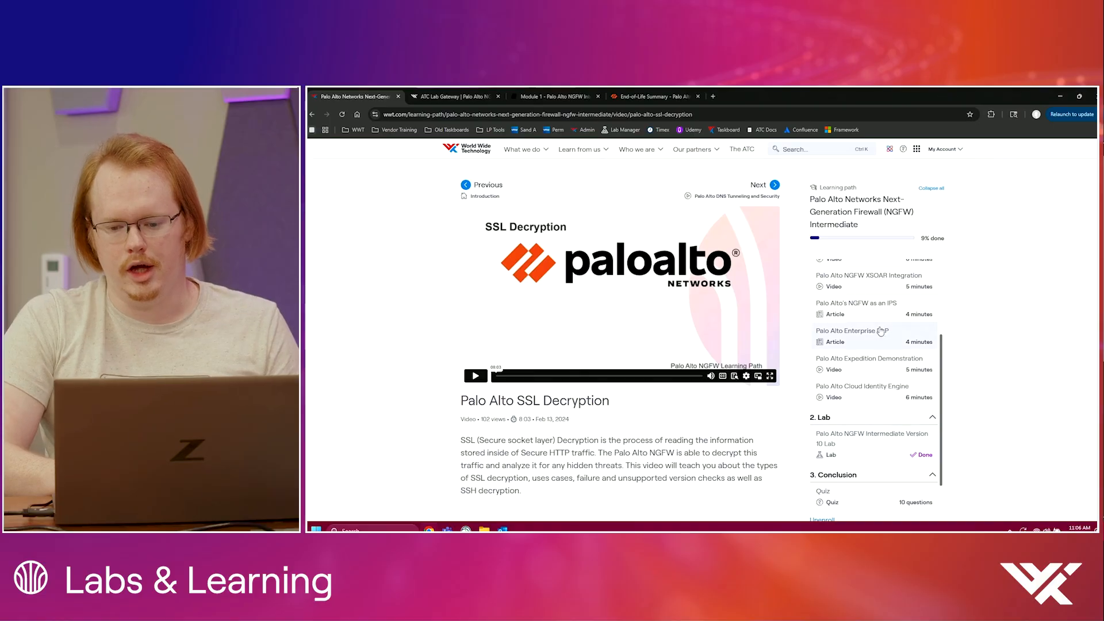
scroll(880, 331, "up", 2)
scroll(880, 331, "down", 3)
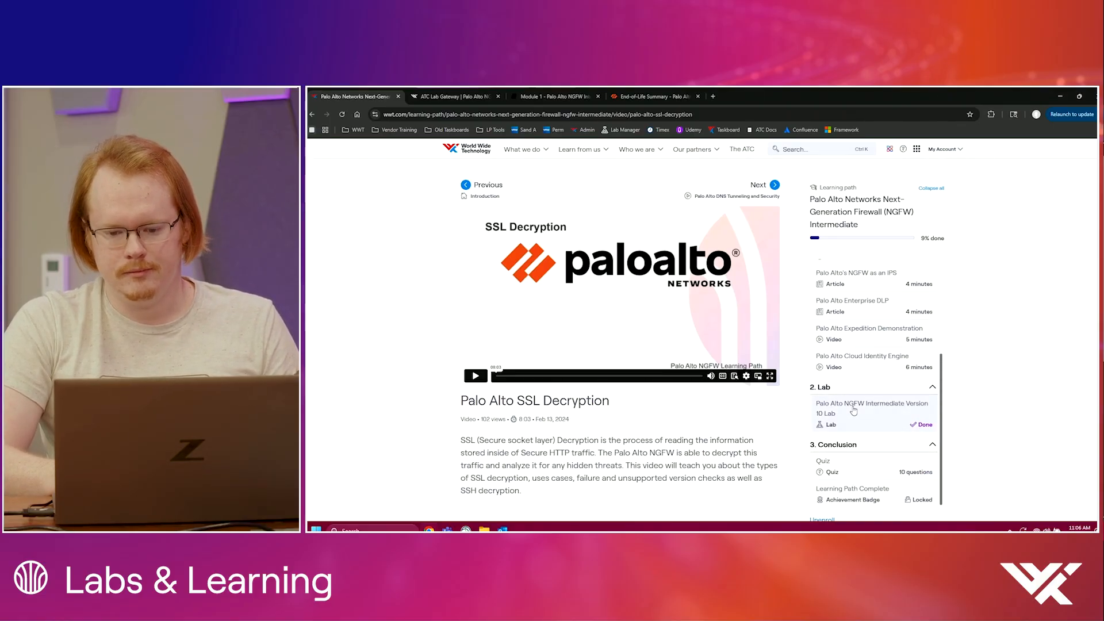
left_click(854, 410)
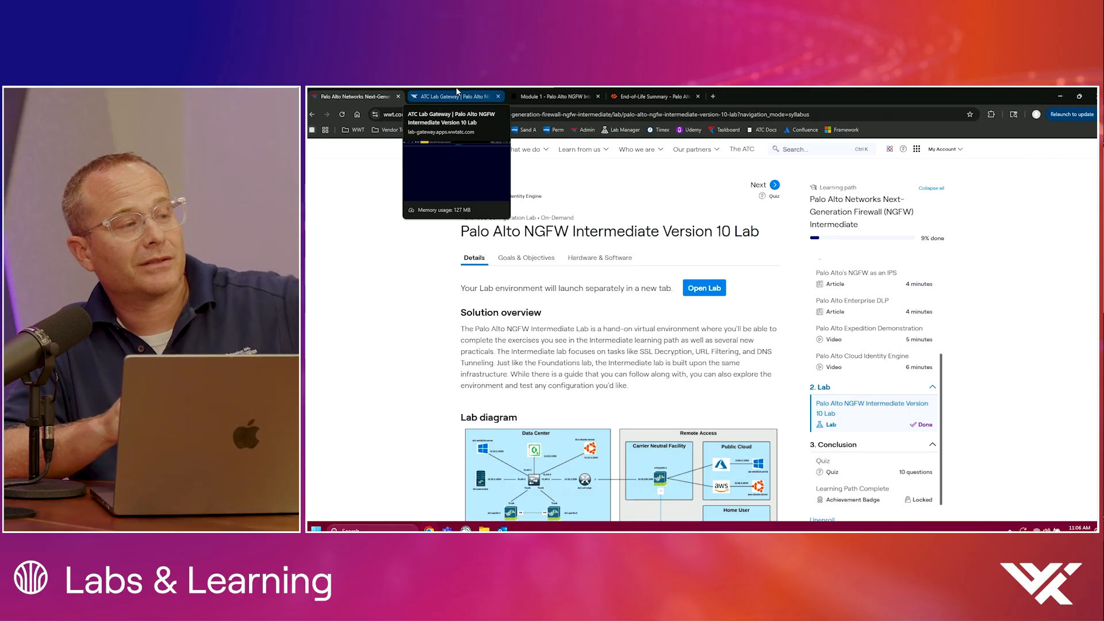
scroll(578, 360, "down", 3)
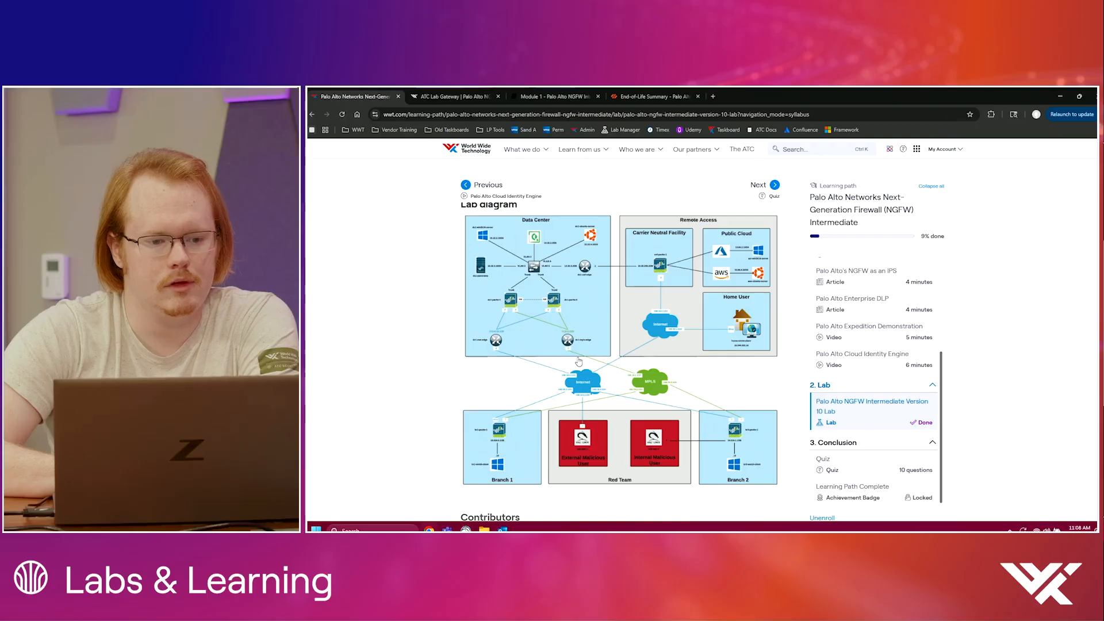
Step: Switch to the running lab environment and read its documentation from the introduction through the firewall reset instructions
left_click(481, 96)
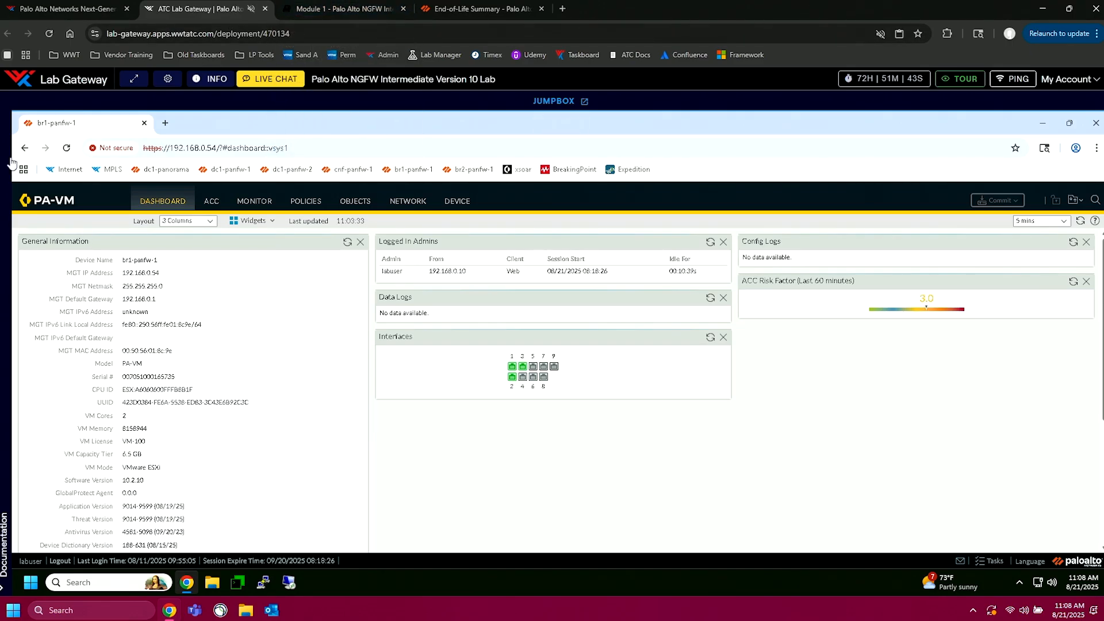
left_click(3, 592)
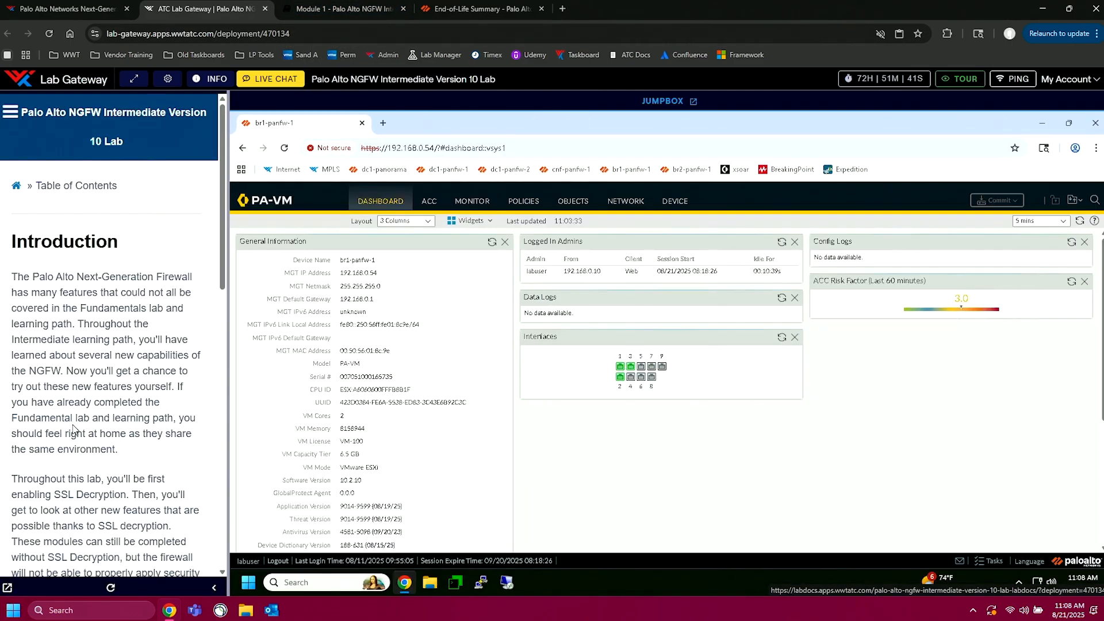
scroll(91, 438, "down", 2)
scroll(90, 438, "down", 1)
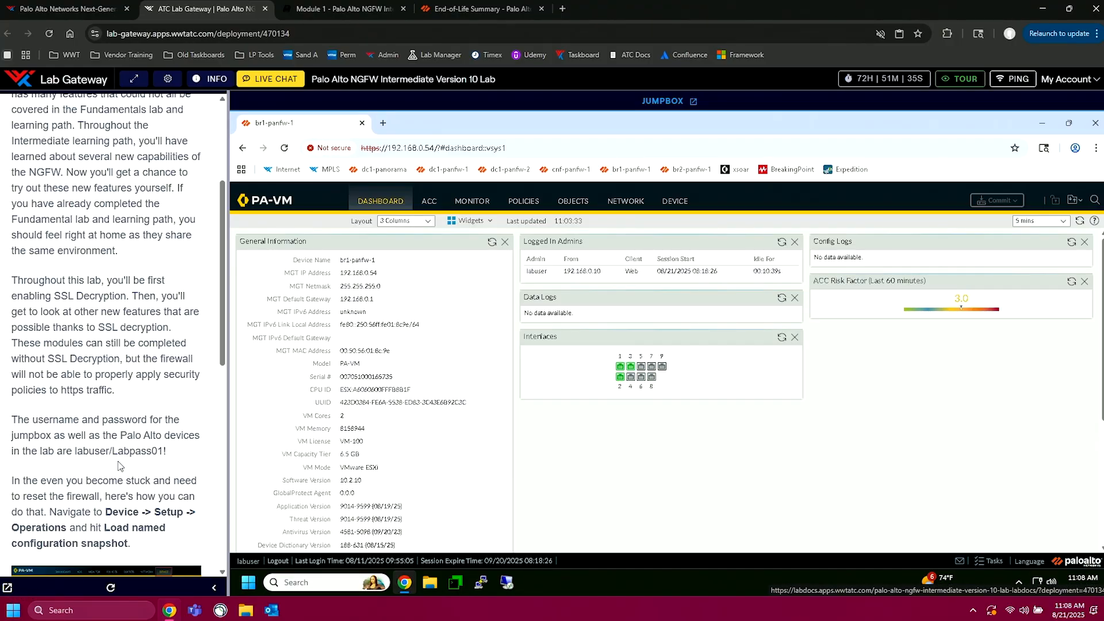
scroll(106, 495, "up", 3)
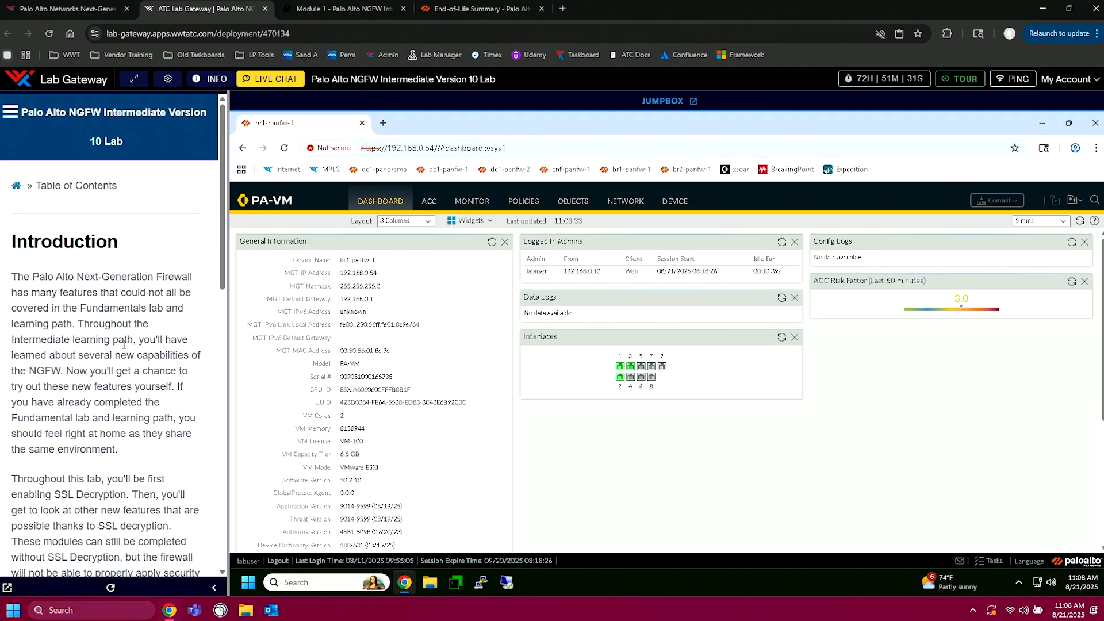
scroll(124, 345, "down", 15)
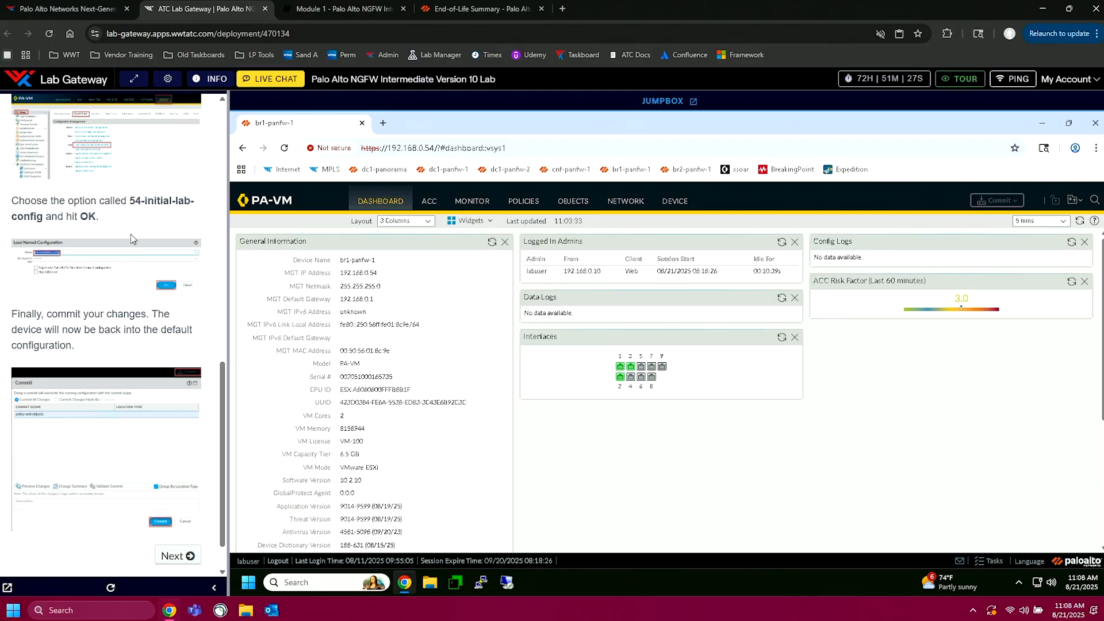
Step: Choose the 54-initial-lab-config snapshot for loading in the firewall's setup operations and cancel without loading it
left_click(668, 201)
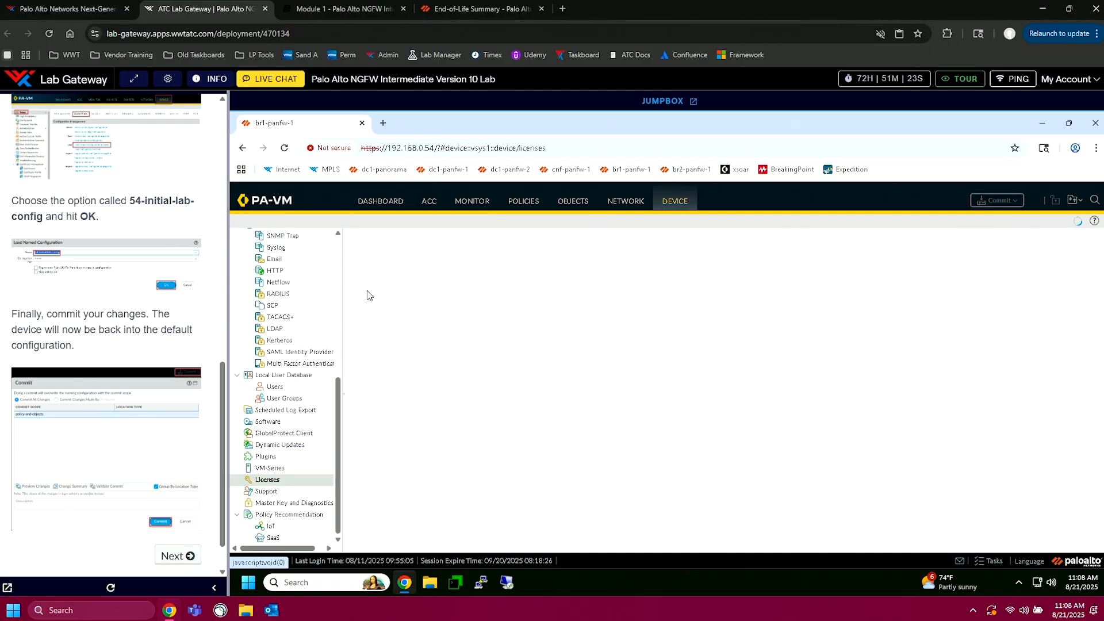
scroll(299, 287, "up", 5)
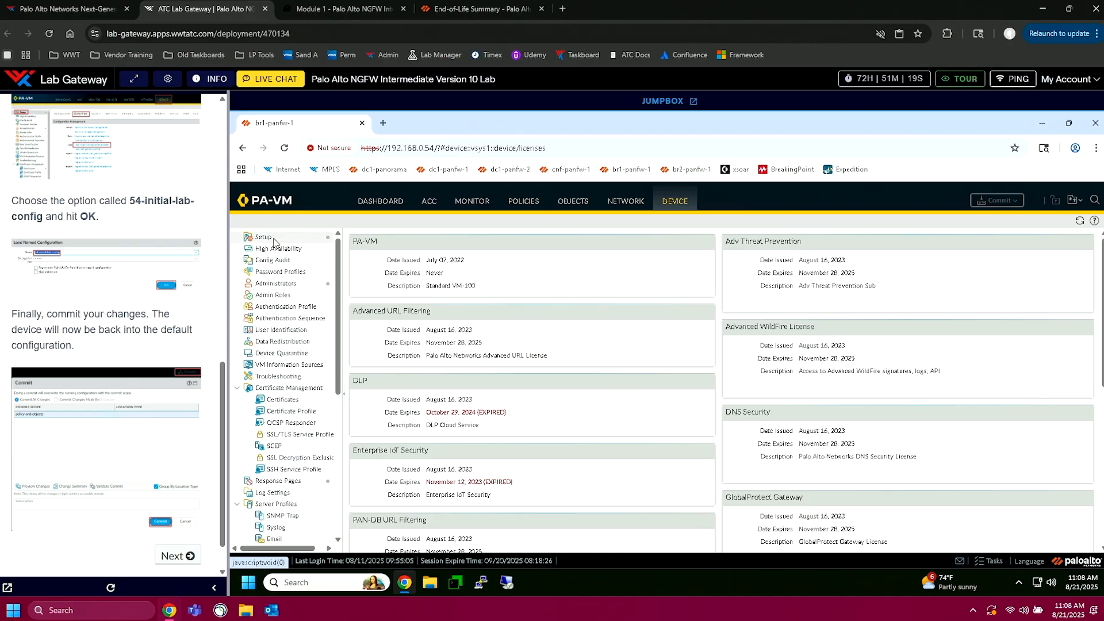
left_click(274, 241)
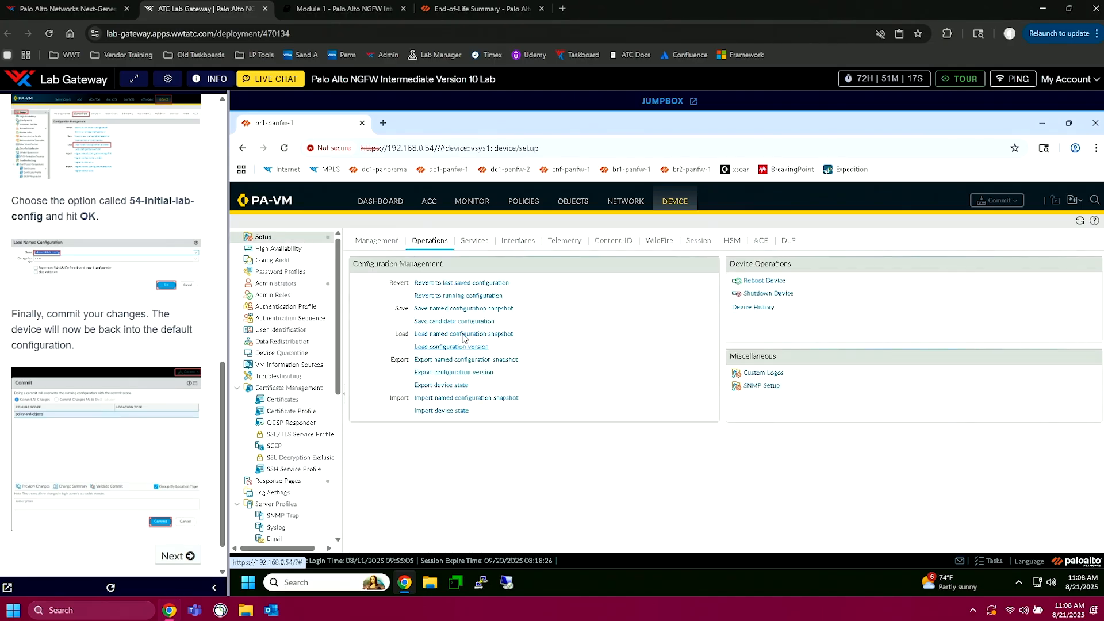
left_click(463, 334)
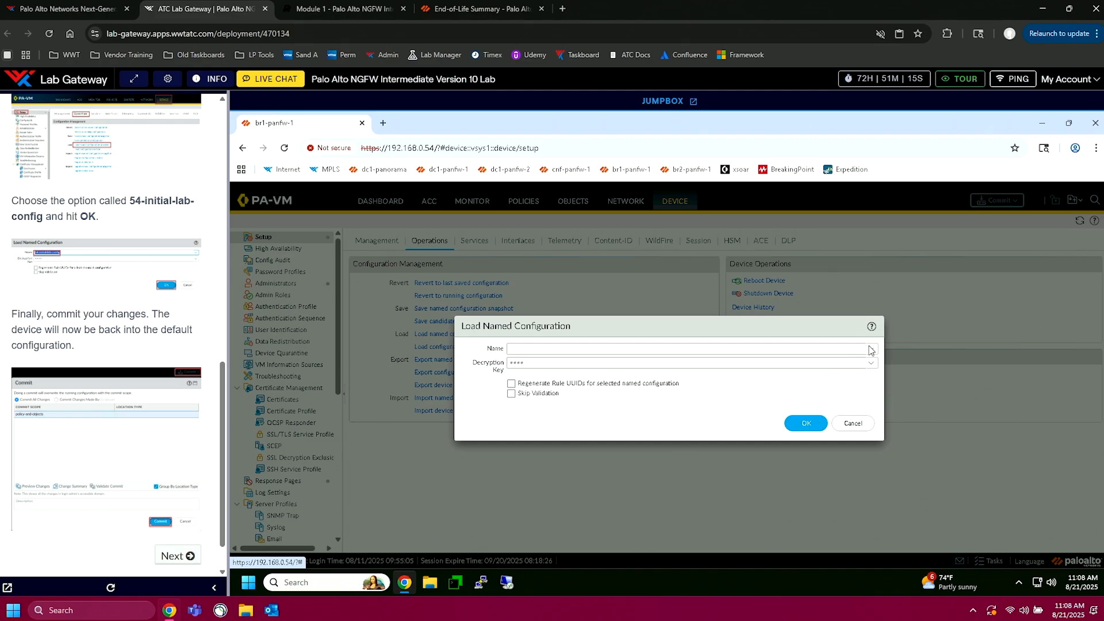
left_click(870, 349)
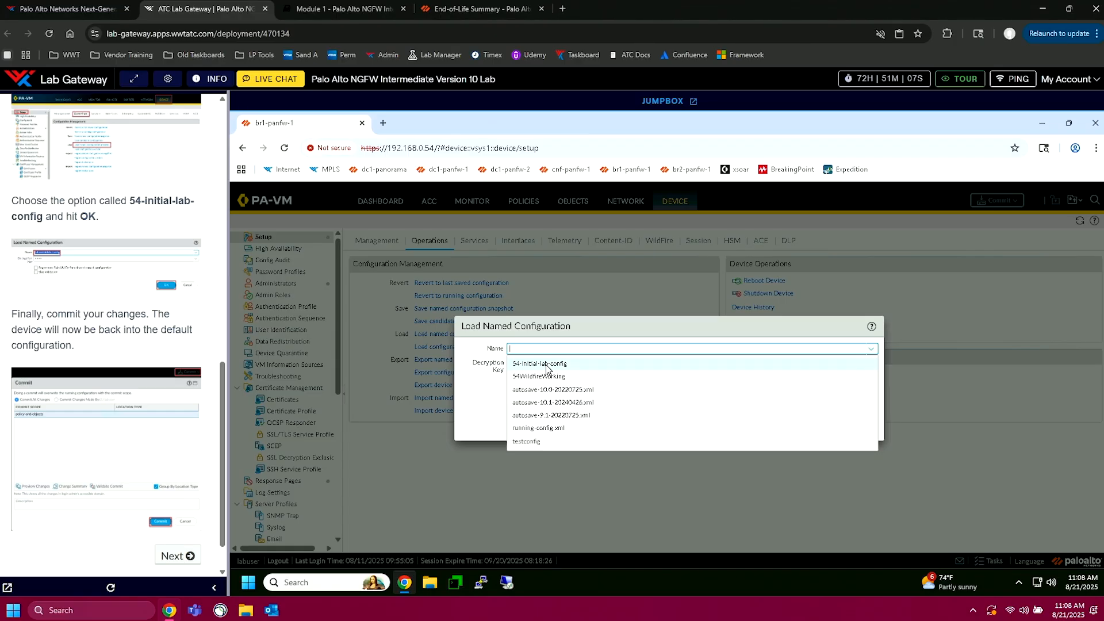
left_click(460, 412)
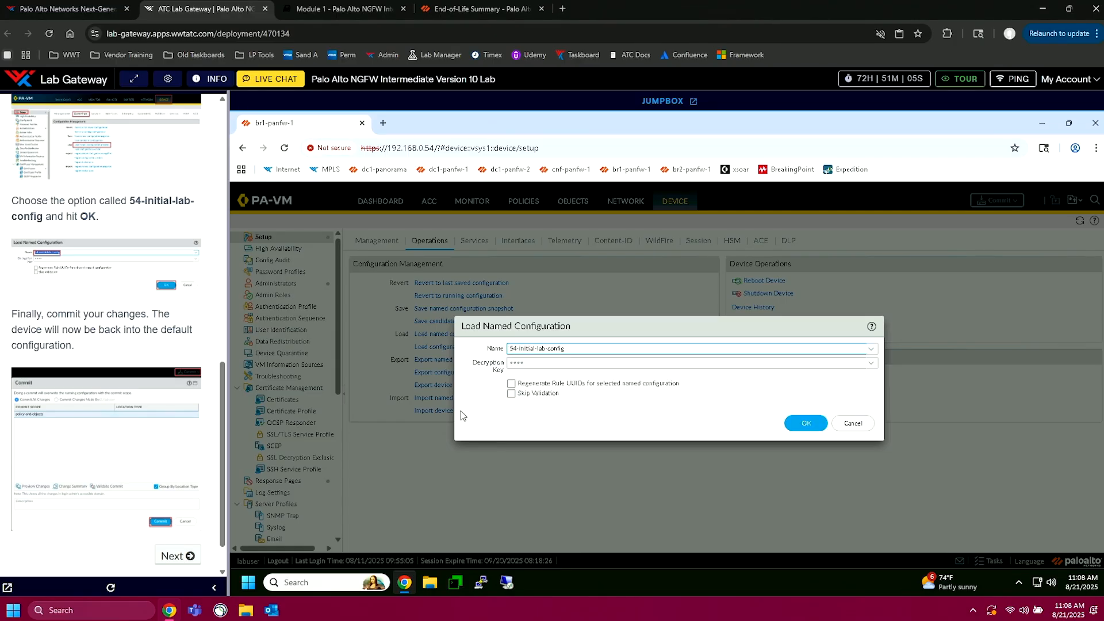
left_click(853, 423)
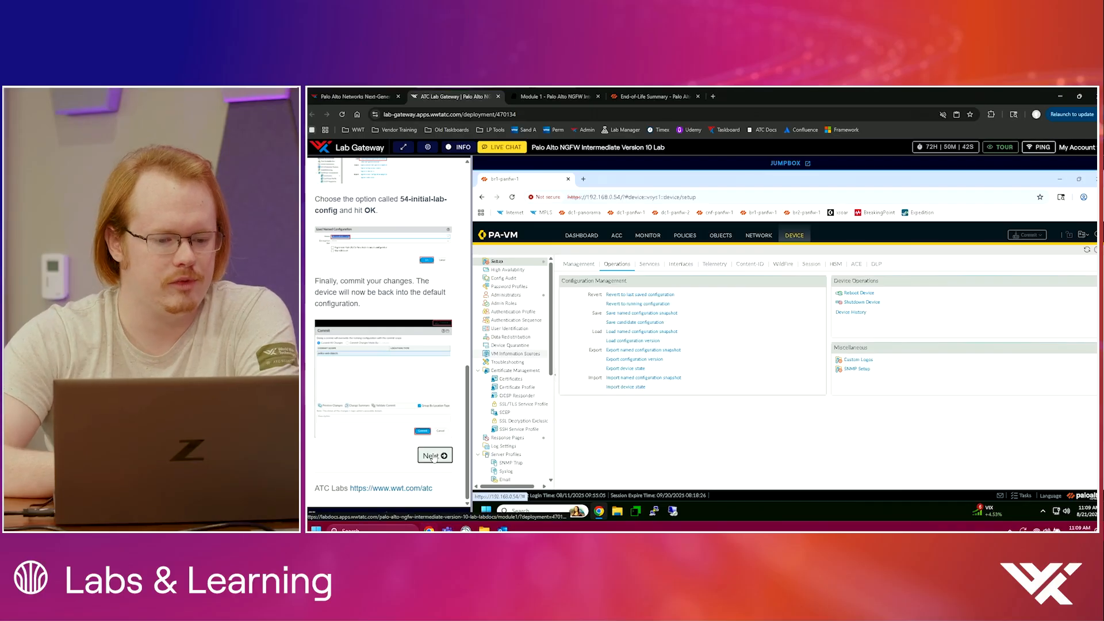
Step: Open Module 1 of the lab guide and read the SSL Decryption overview and the Firewall Without Decryption instructions
left_click(433, 455)
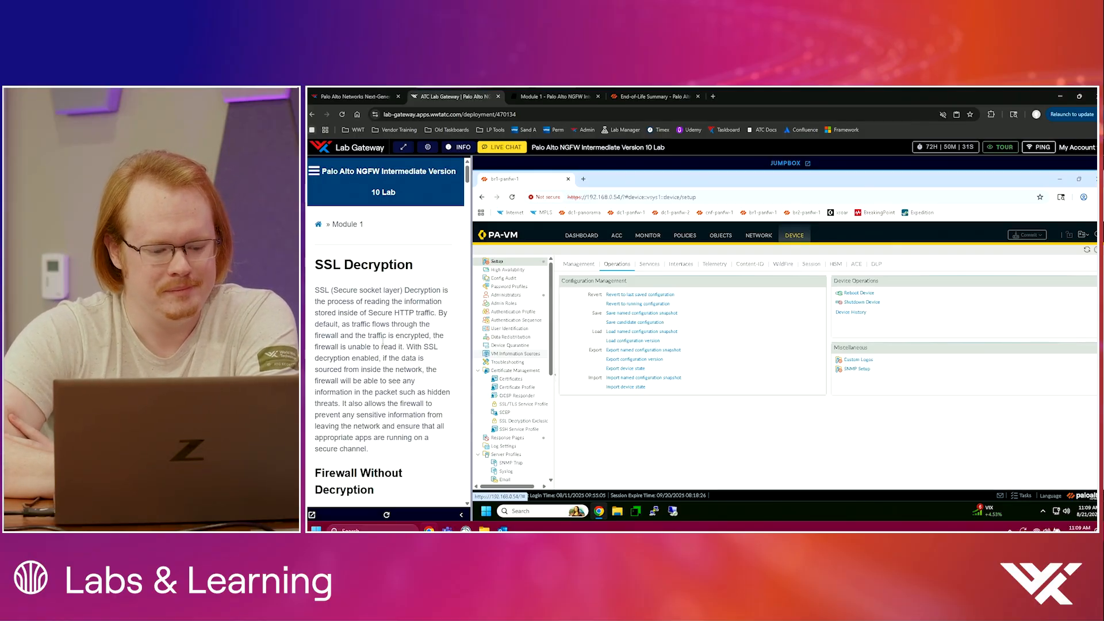
scroll(382, 344, "down", 1)
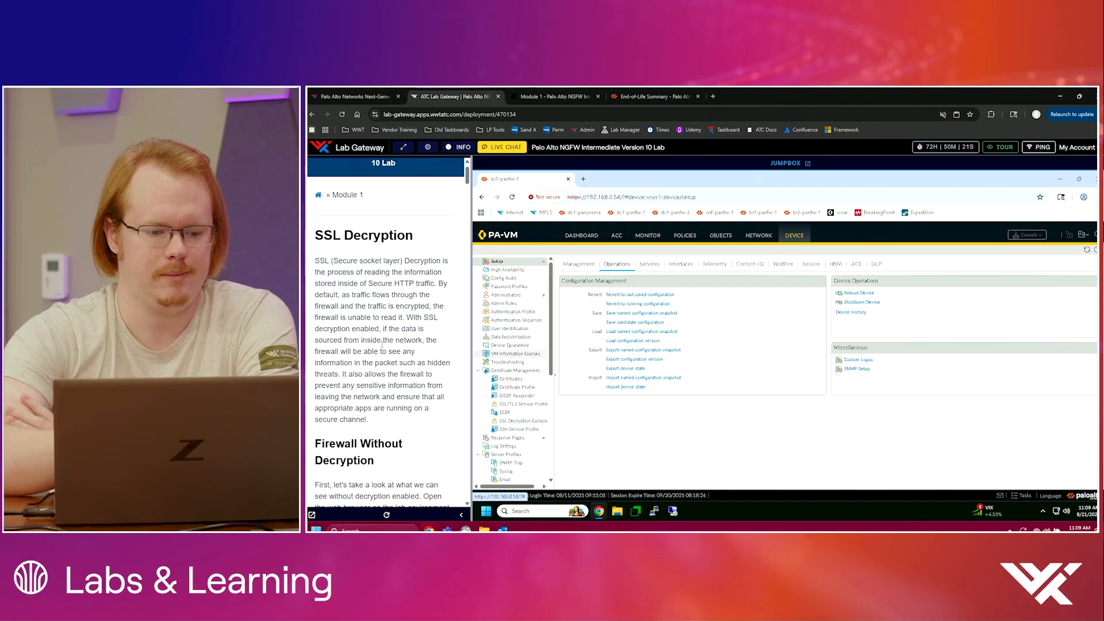
scroll(376, 401, "down", 3)
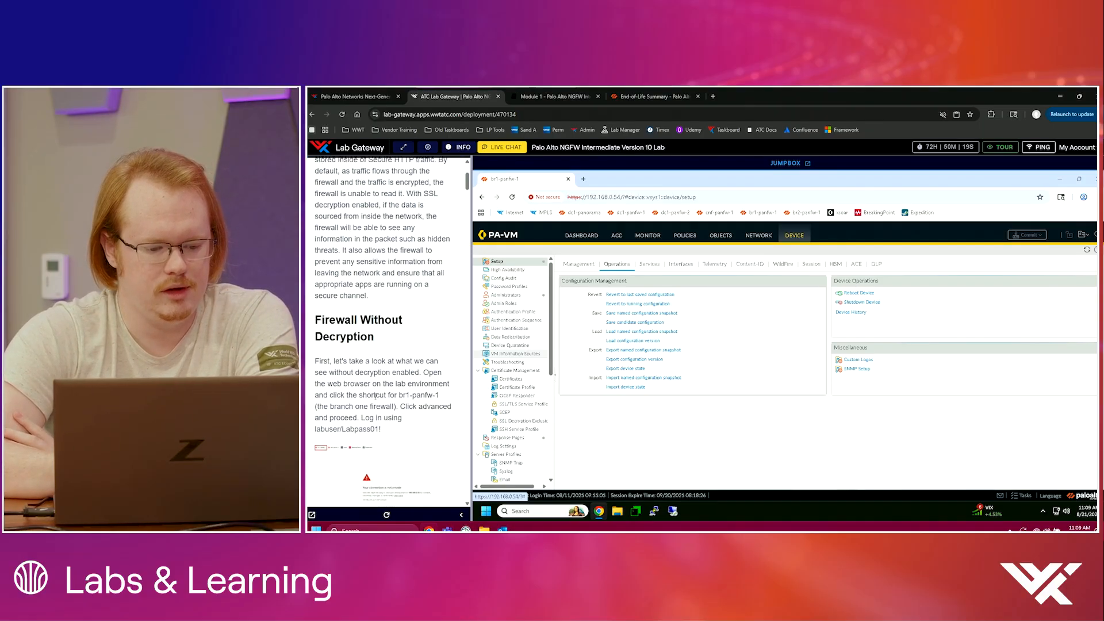
scroll(376, 401, "down", 7)
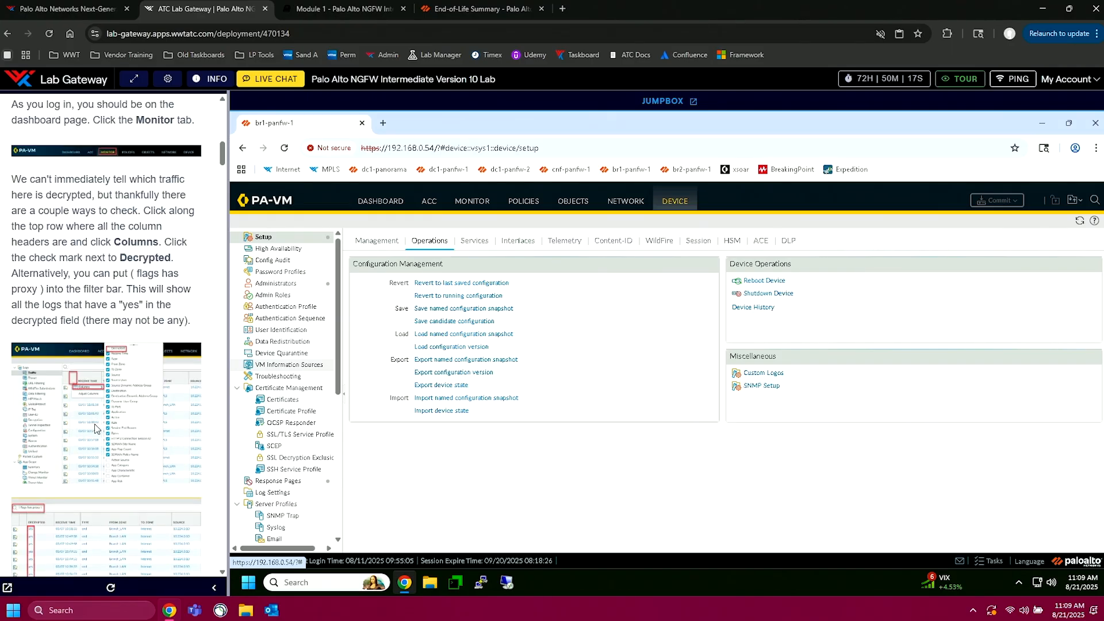
Step: Open the firewall's traffic logs and check the full-page lab guide for how to show the Decrypted column
left_click(475, 201)
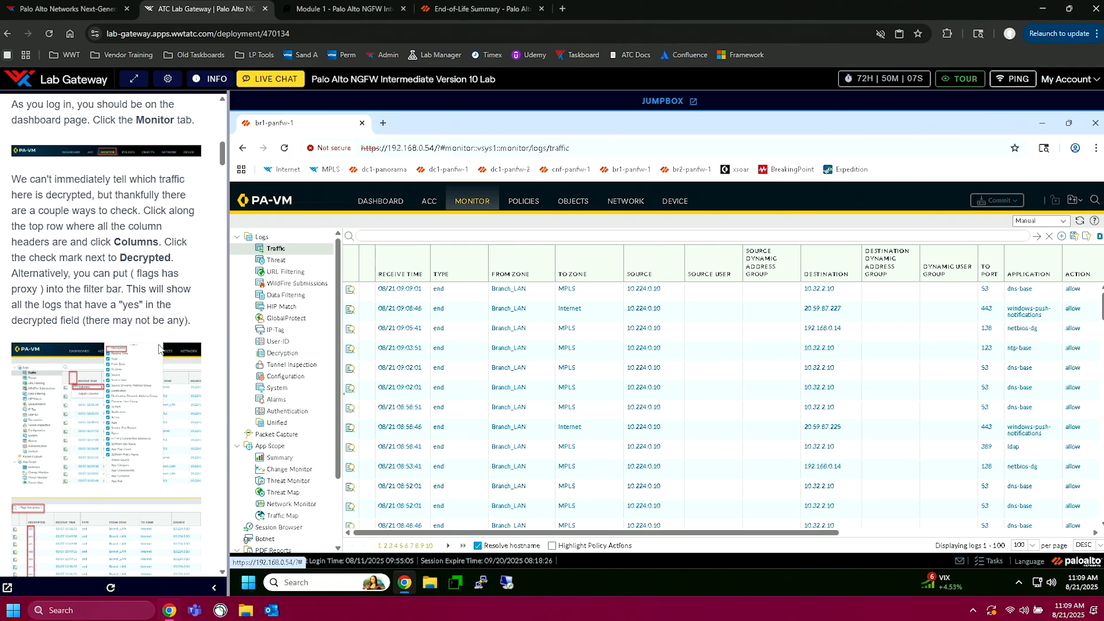
scroll(159, 348, "down", 3)
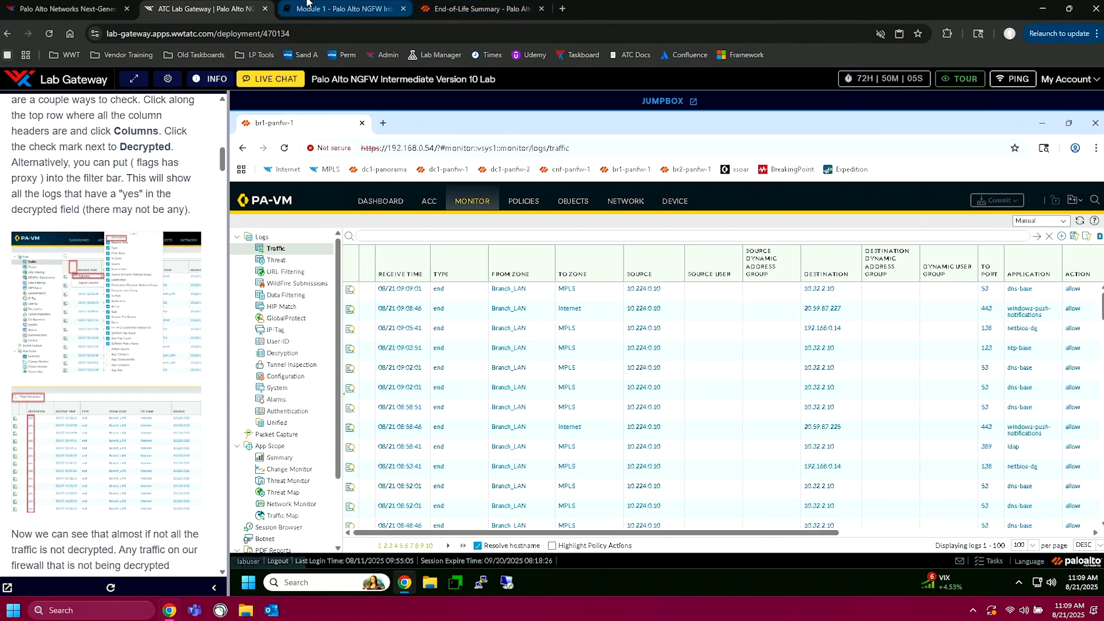
left_click(344, 9)
scroll(470, 279, "down", 15)
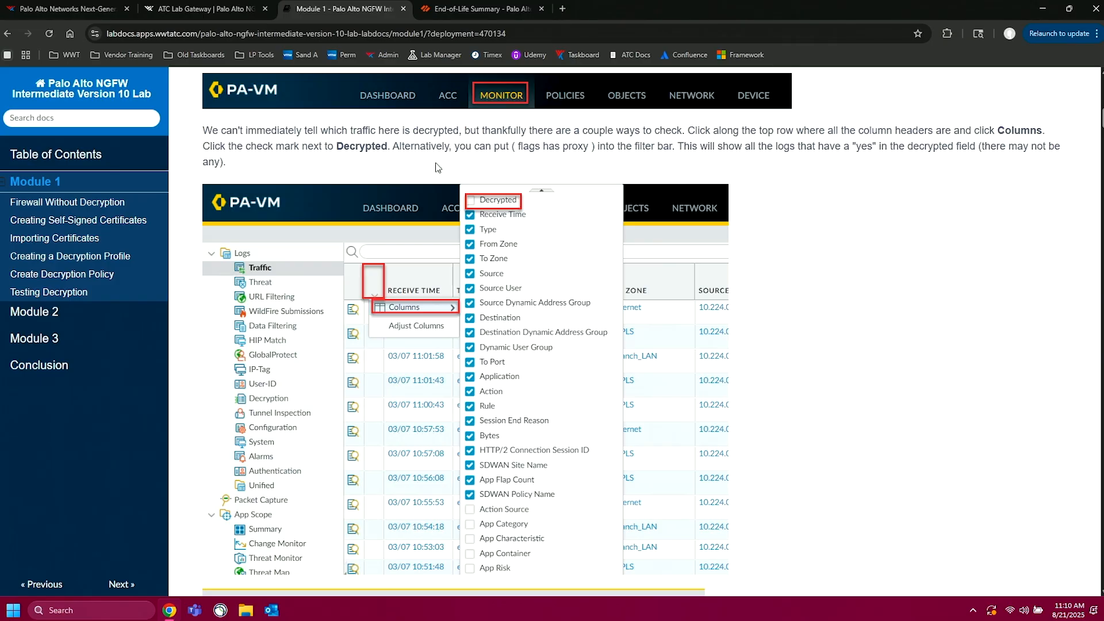
left_click(204, 8)
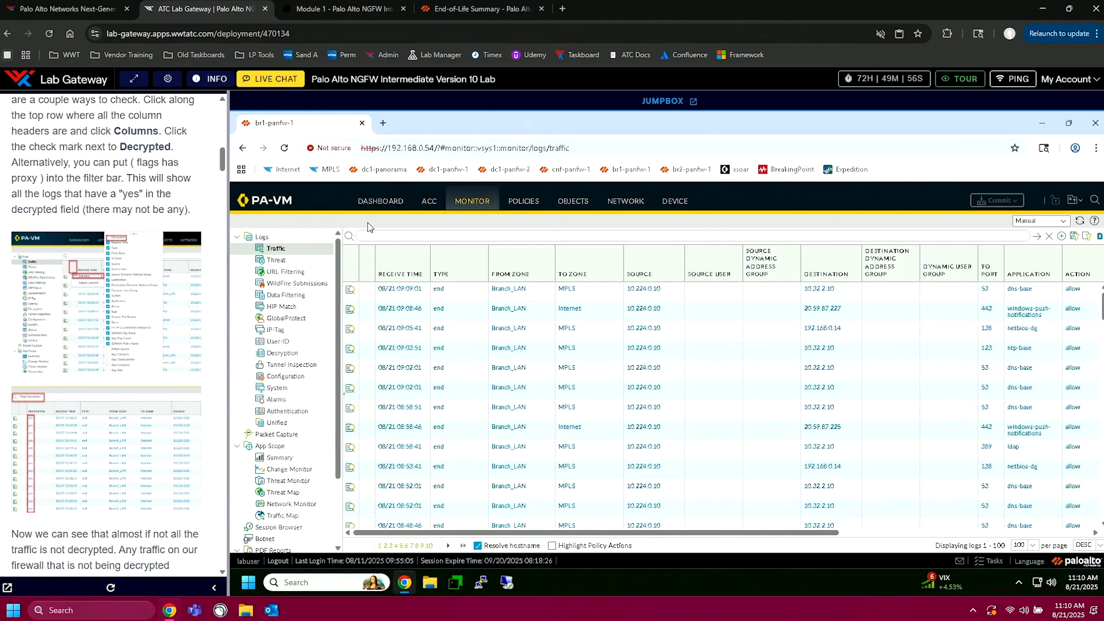
Step: Fit the traffic log's columns to their contents and add the Decrypted column to the table
left_click(367, 280)
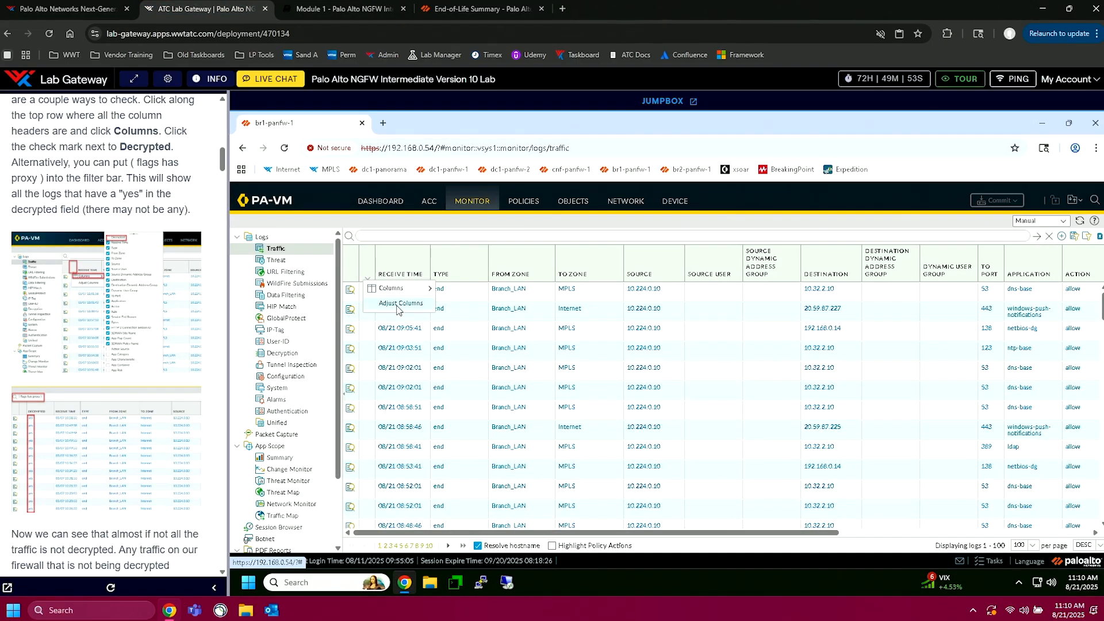
left_click(397, 303)
left_click(370, 265)
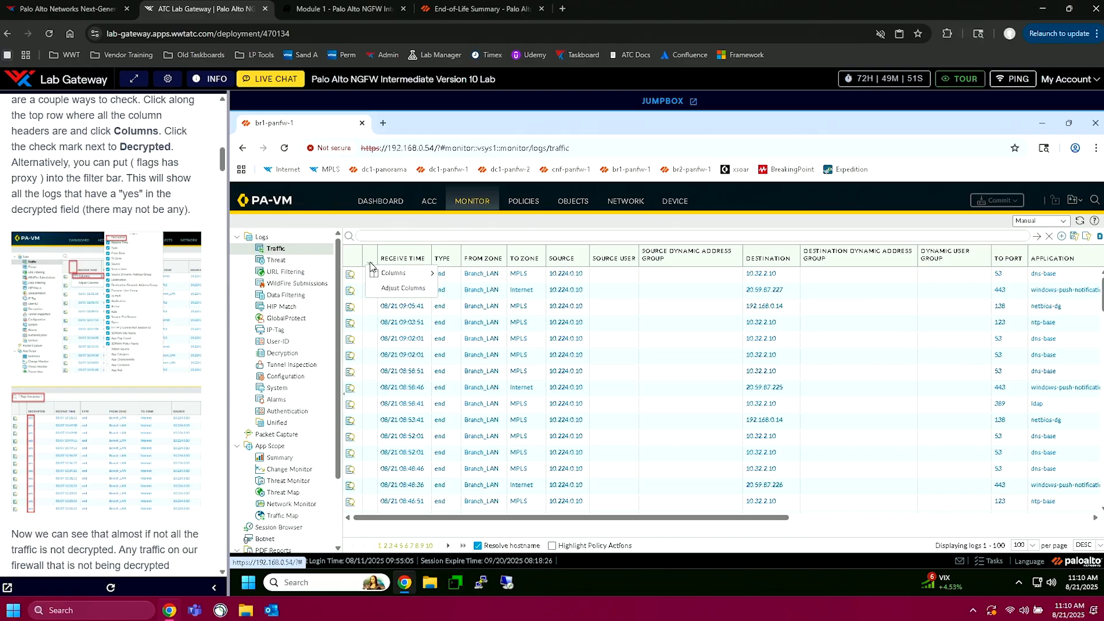
mouse_move(382, 278)
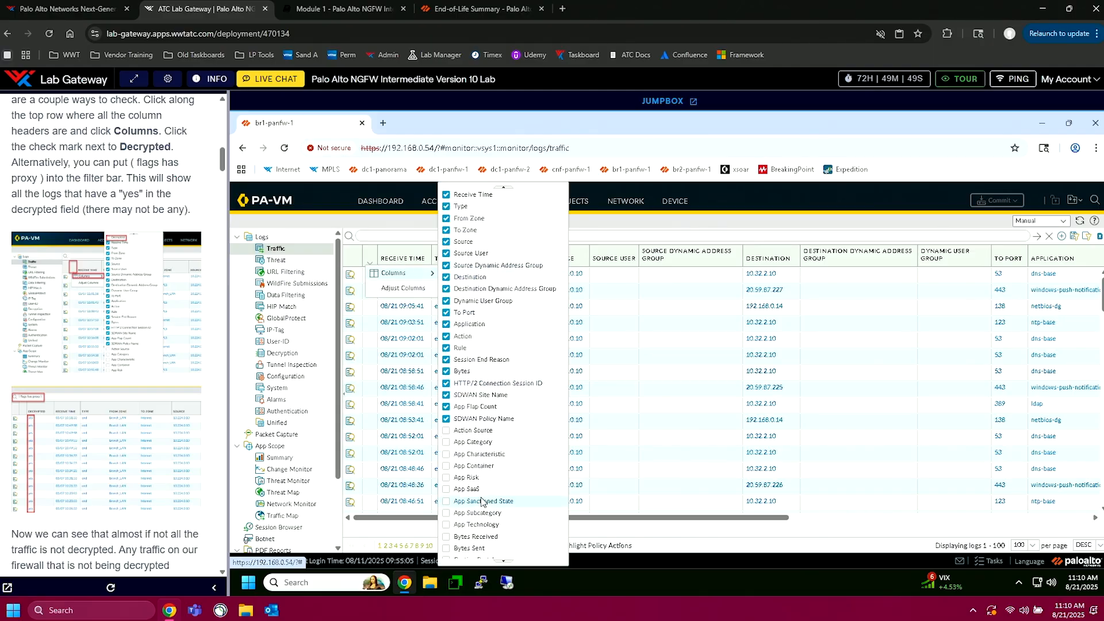
scroll(499, 536, "down", 1)
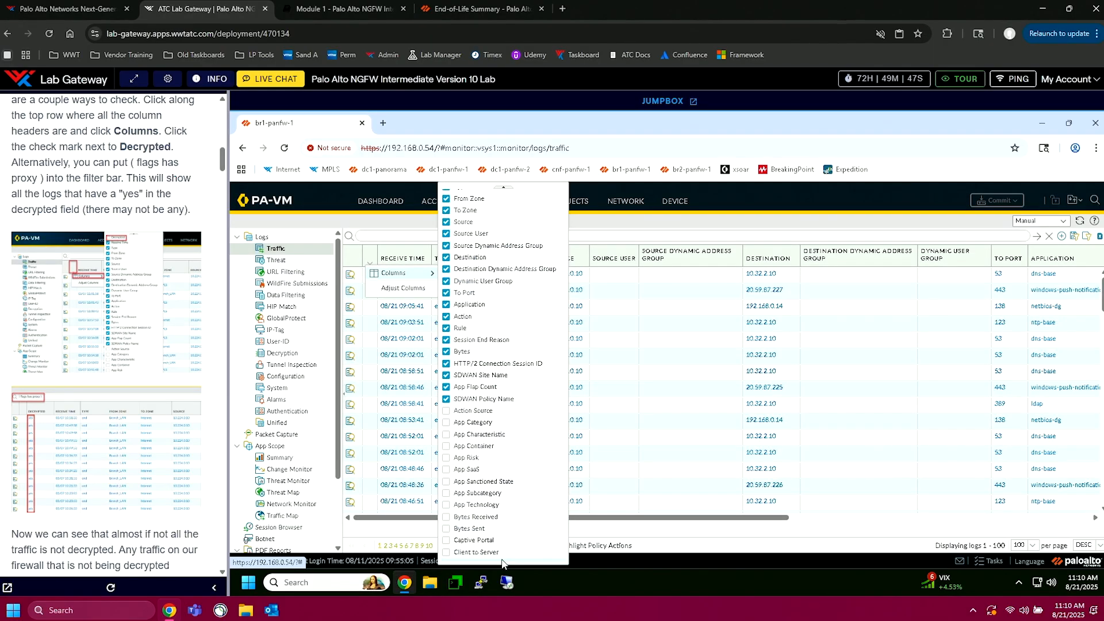
scroll(506, 558, "down", 3)
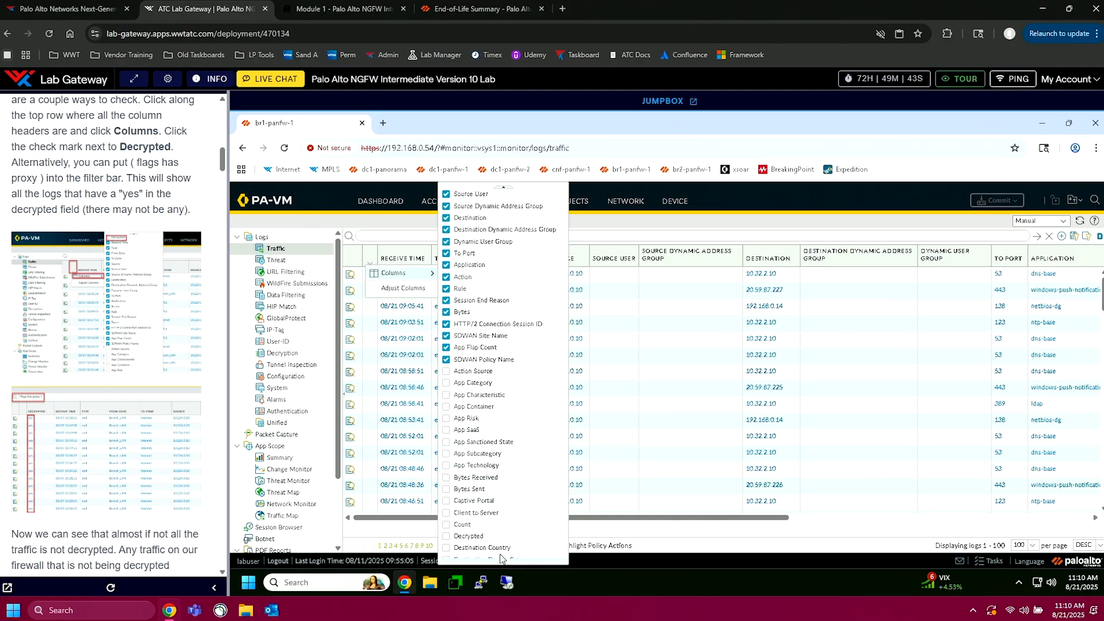
scroll(502, 558, "down", 1)
left_click(447, 530)
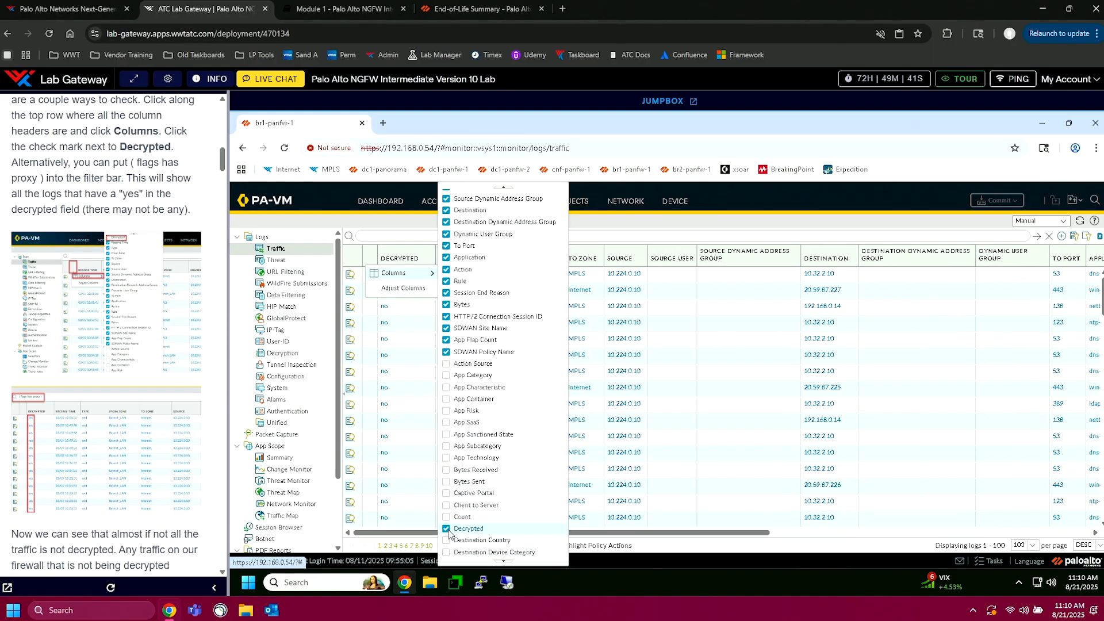
left_click(342, 229)
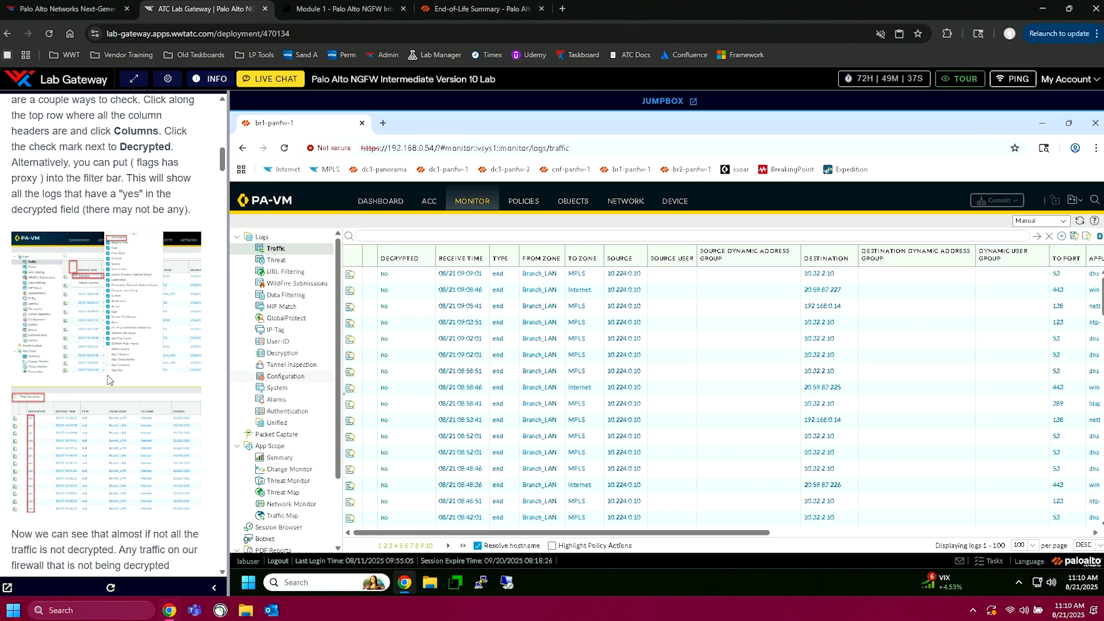
Step: Copy the filter ( flags has proxy ) from the lab guide and apply it to the firewall's traffic logs
scroll(108, 375, "down", 3)
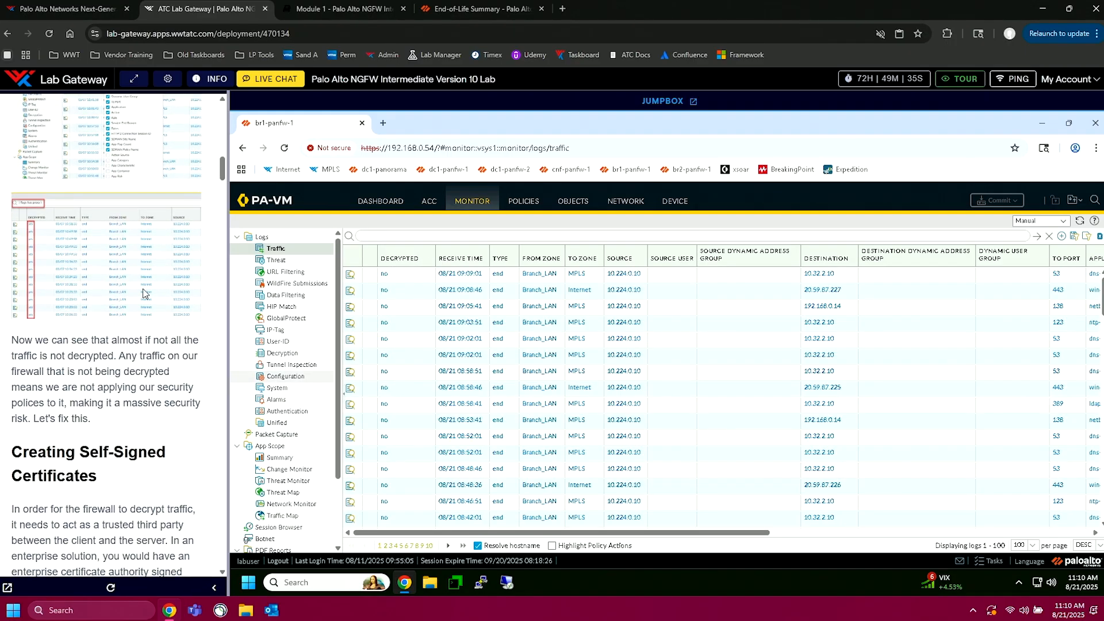
scroll(146, 247, "down", 3)
left_click(356, 7)
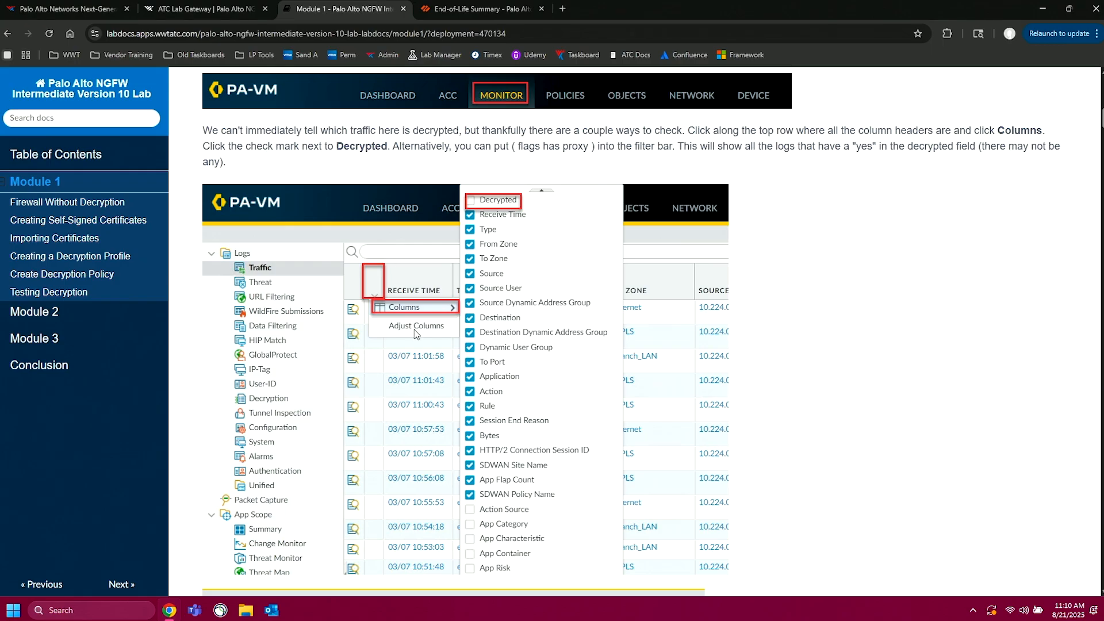
left_click_drag(512, 146, 589, 145)
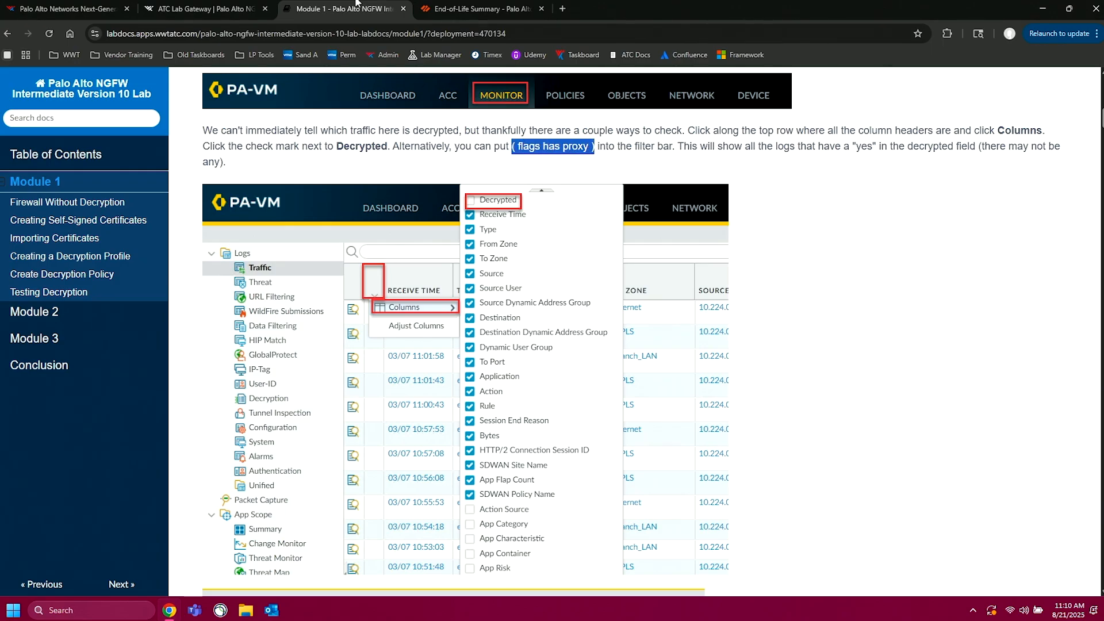
left_click(217, 6)
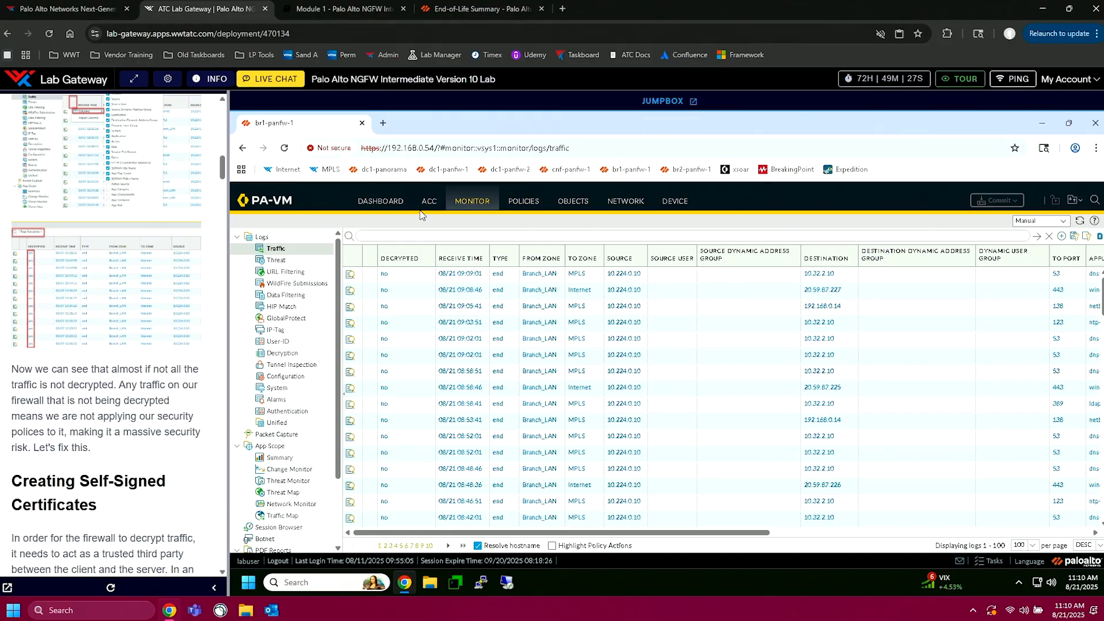
type("( flags has proxy )")
key("Return")
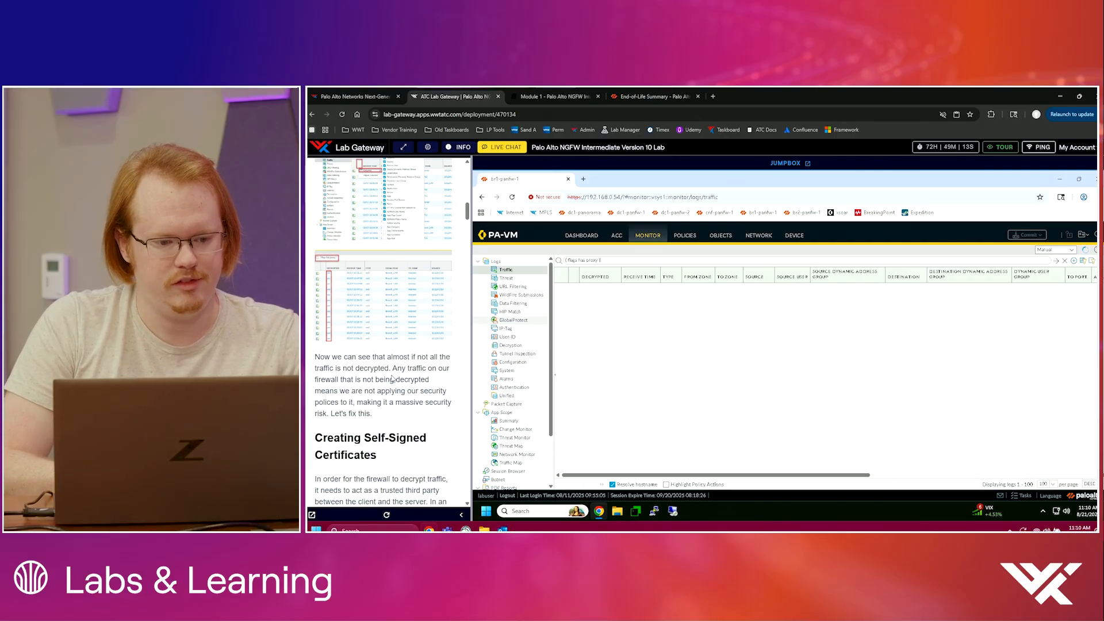
Step: Display the firewall's security policy rules and open the jumpbox in its own browser tab, closing the original lab tab
scroll(385, 383, "down", 3)
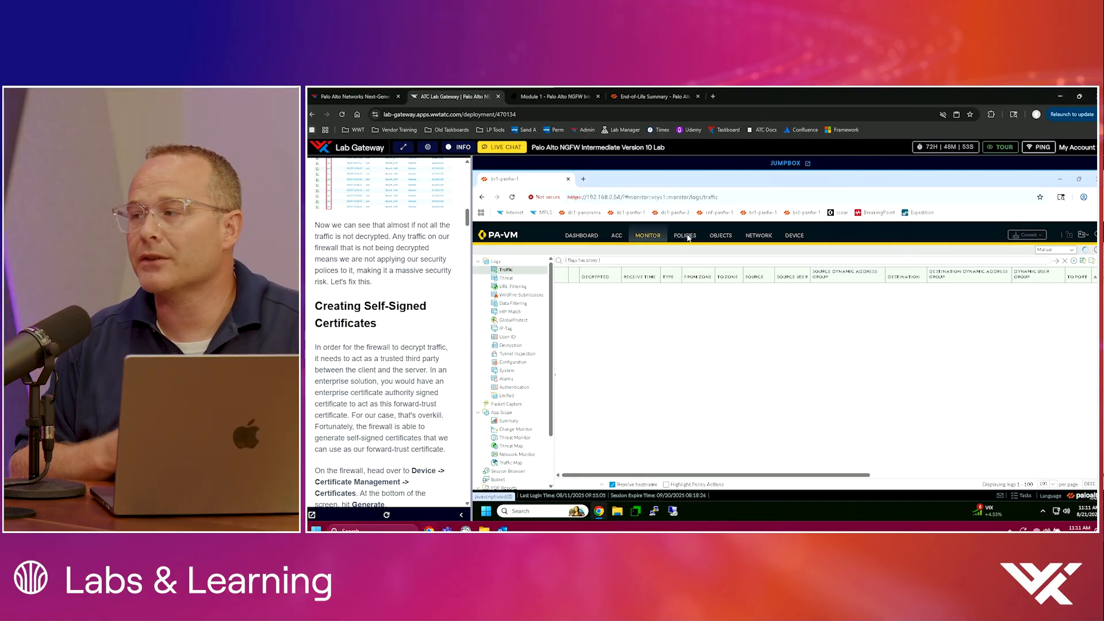
left_click(687, 236)
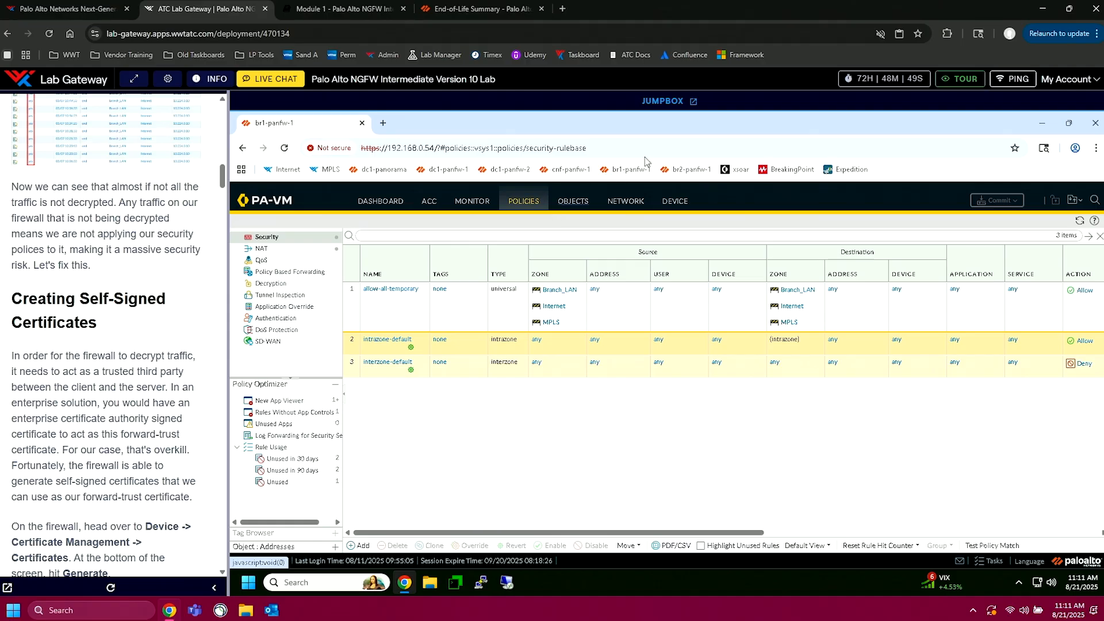
left_click(694, 103)
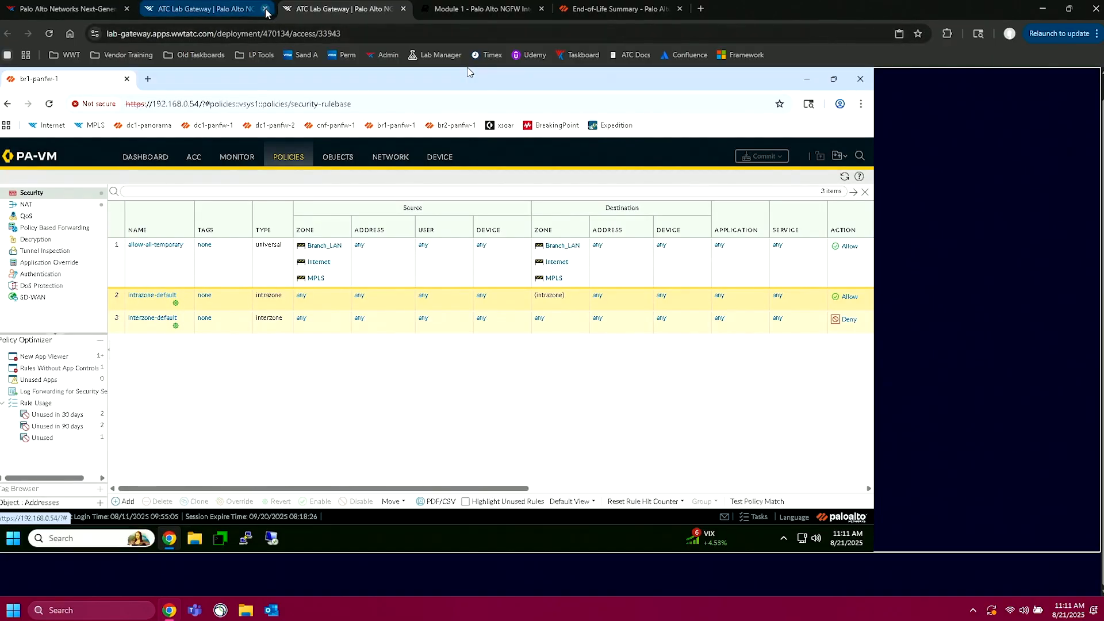
left_click(265, 9)
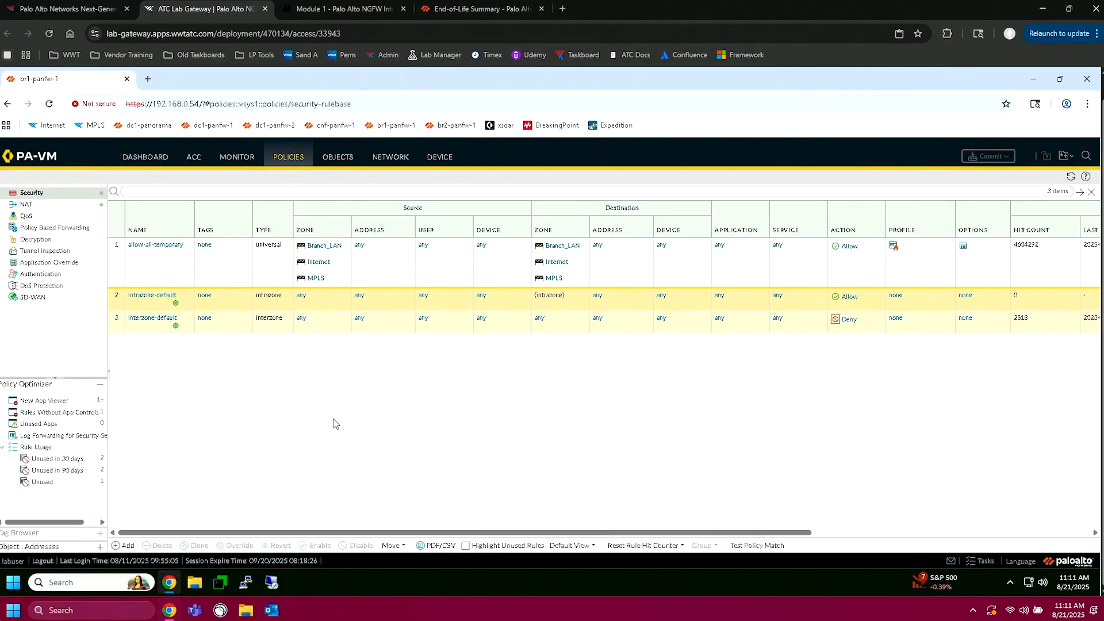
Step: Read the full-page guide's start of Creating Self-Signed Certificates and open the firewall's device certificates under Certificate Management
left_click(360, 8)
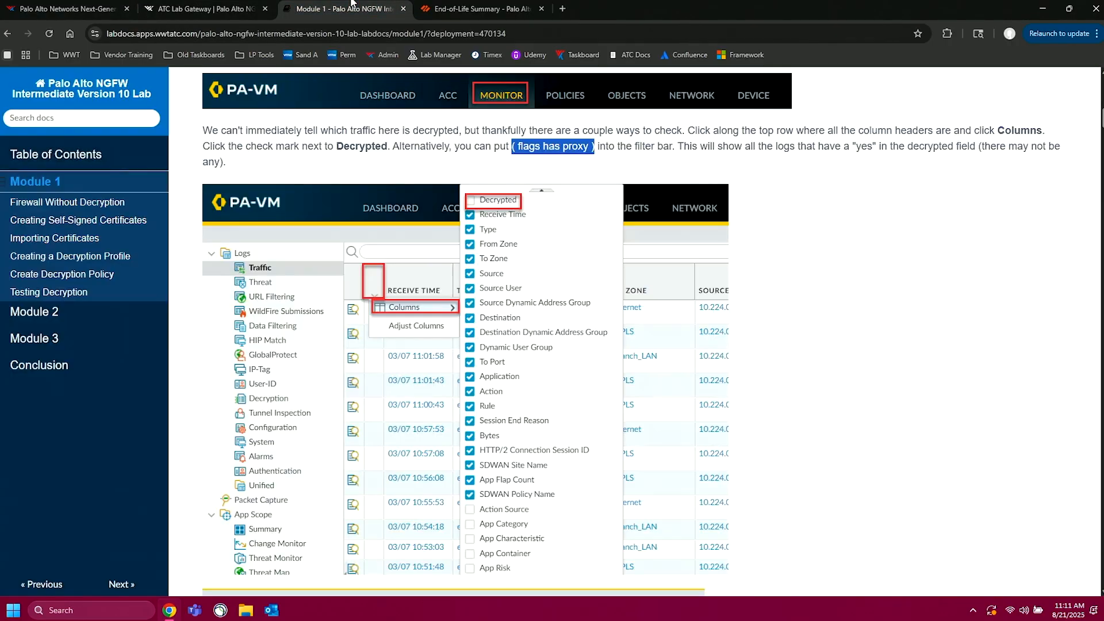
scroll(349, 368, "down", 10)
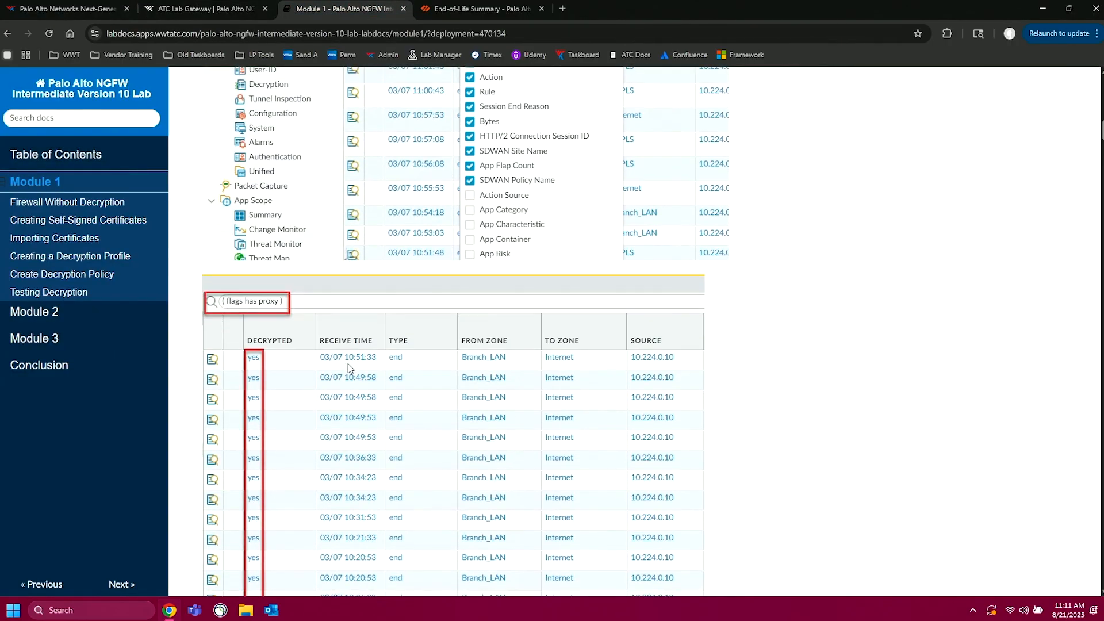
scroll(349, 369, "up", 2)
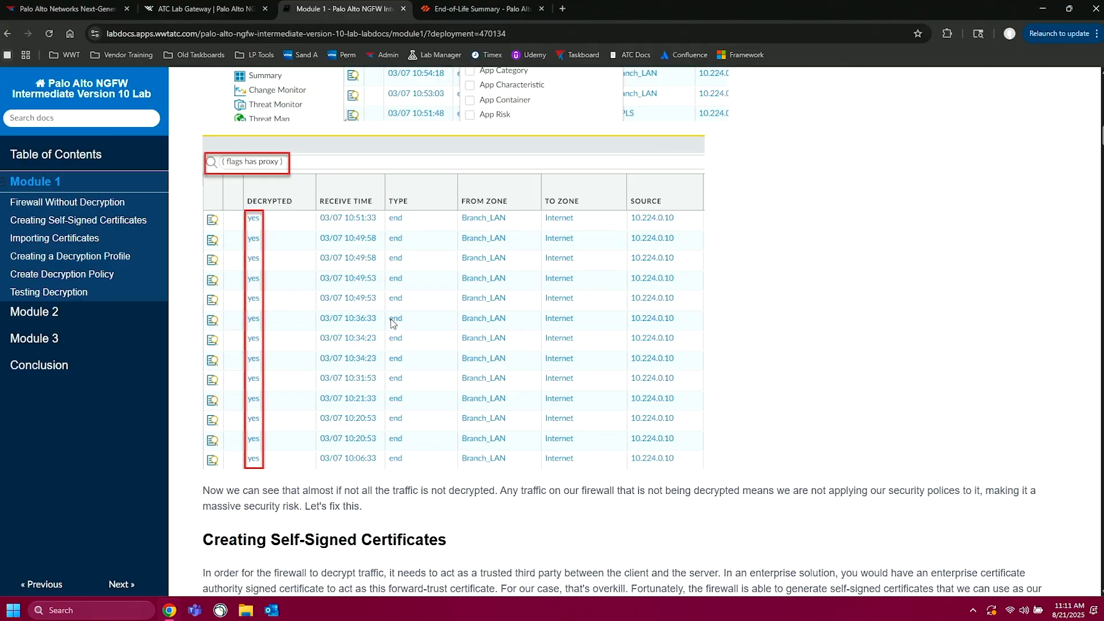
scroll(393, 323, "down", 7)
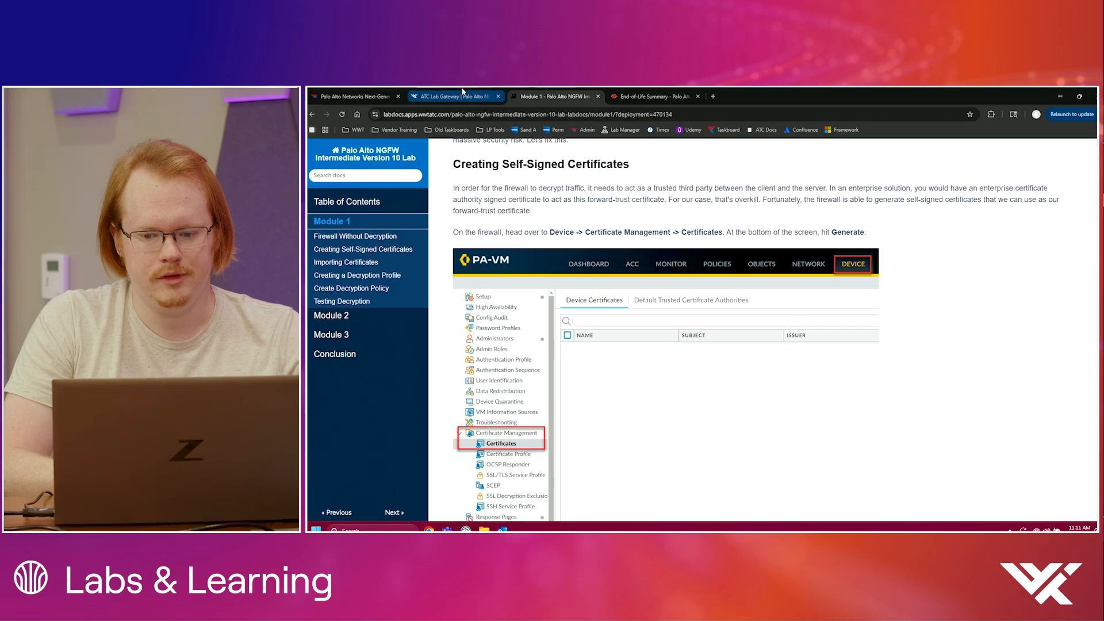
mouse_move(463, 91)
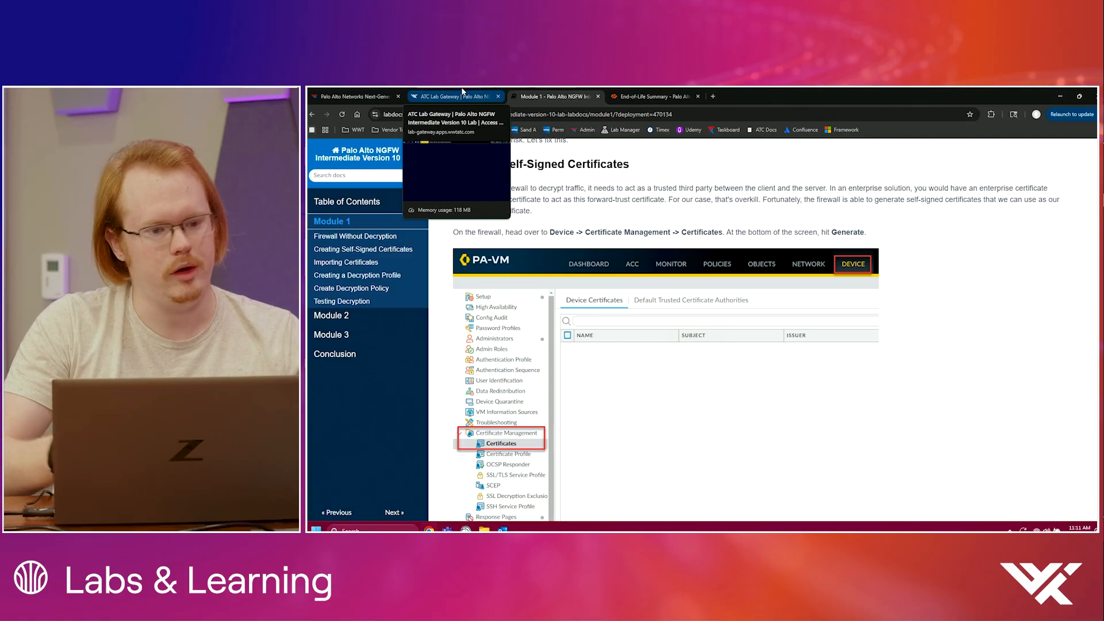
left_click(463, 96)
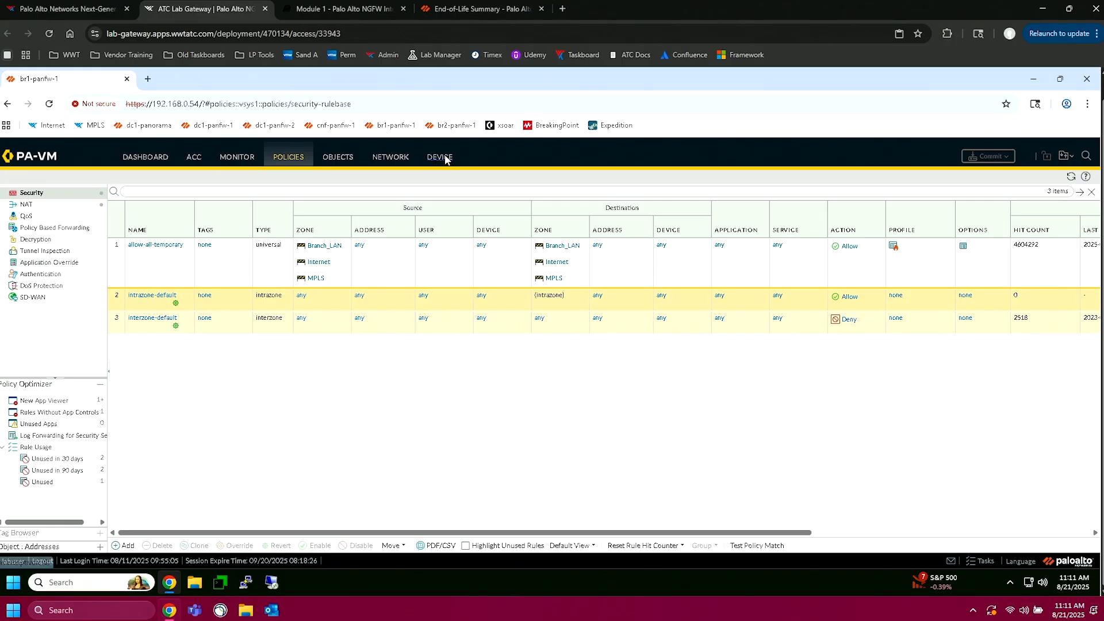
left_click(625, 204)
left_click(56, 357)
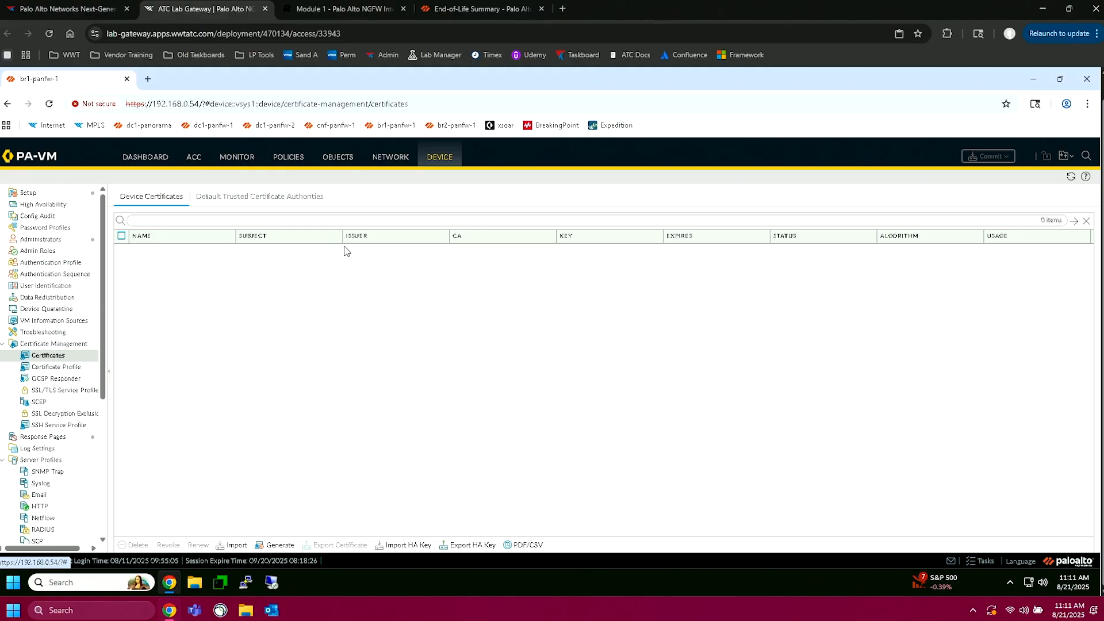
Step: Following the guide's example, set up a new local certificate named authCert with common name notReal.tld and mark it as Certificate Authority
left_click(370, 5)
scroll(400, 392, "down", 12)
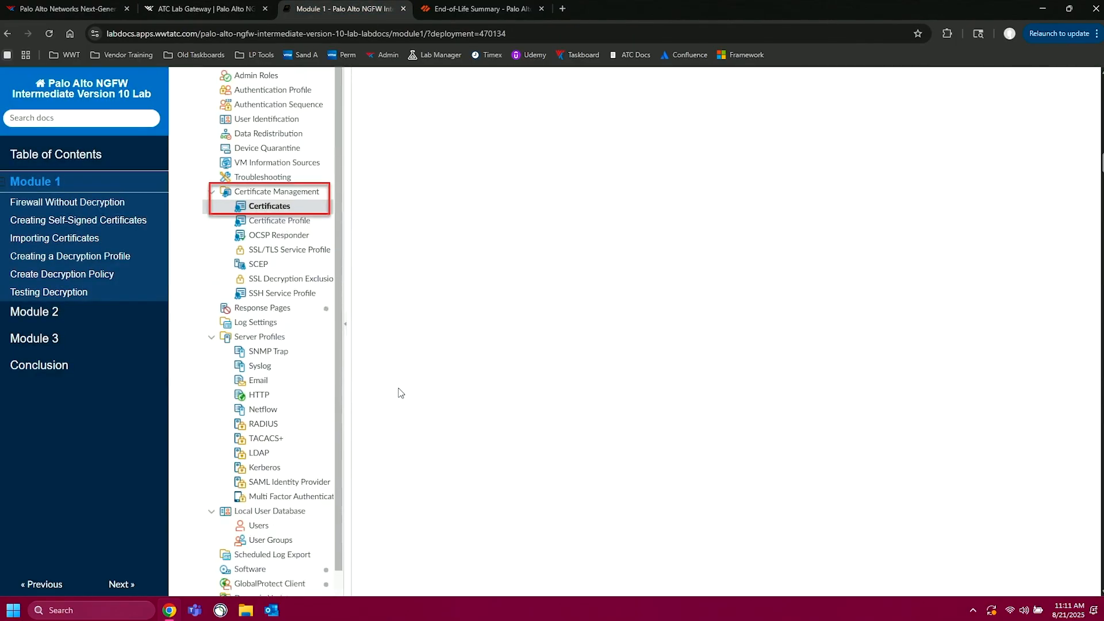
scroll(400, 393, "down", 3)
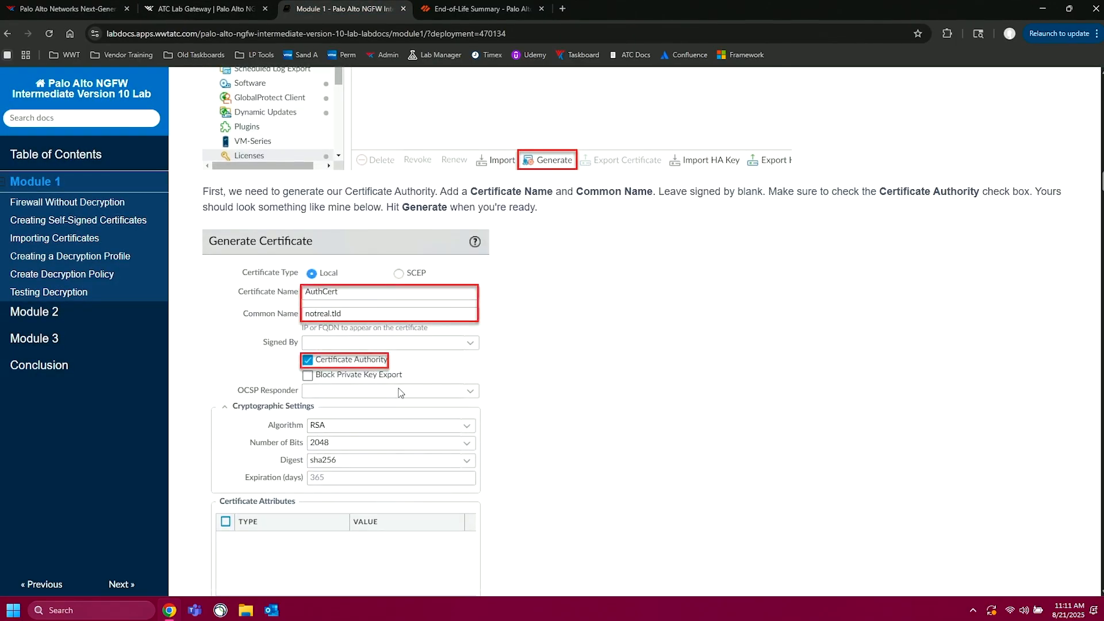
left_click(207, 8)
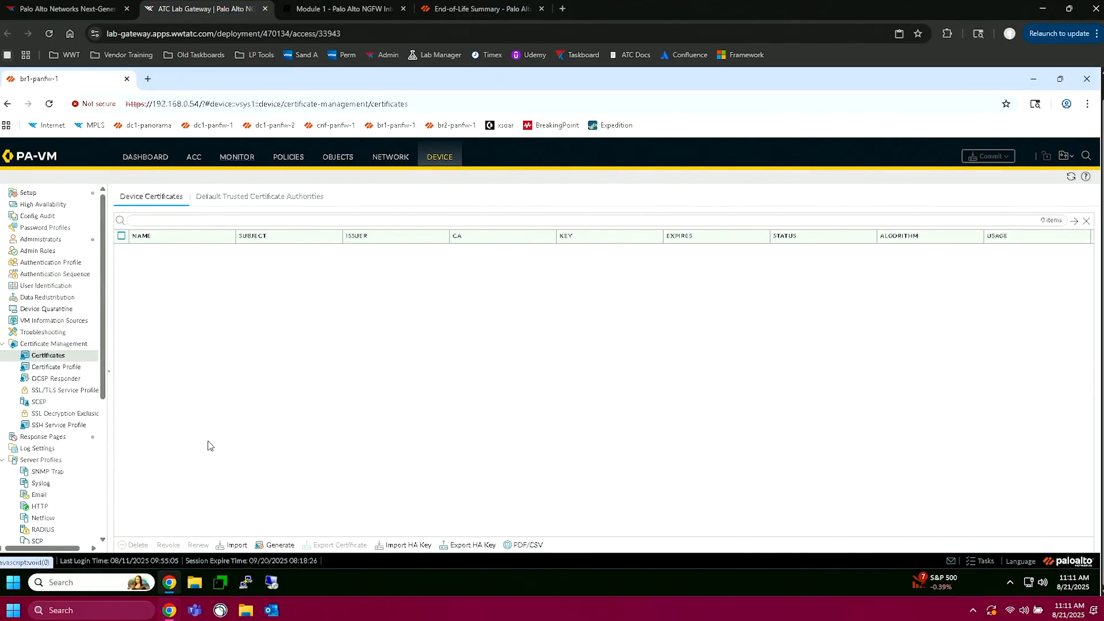
left_click(280, 546)
left_click(549, 217)
type("authCert")
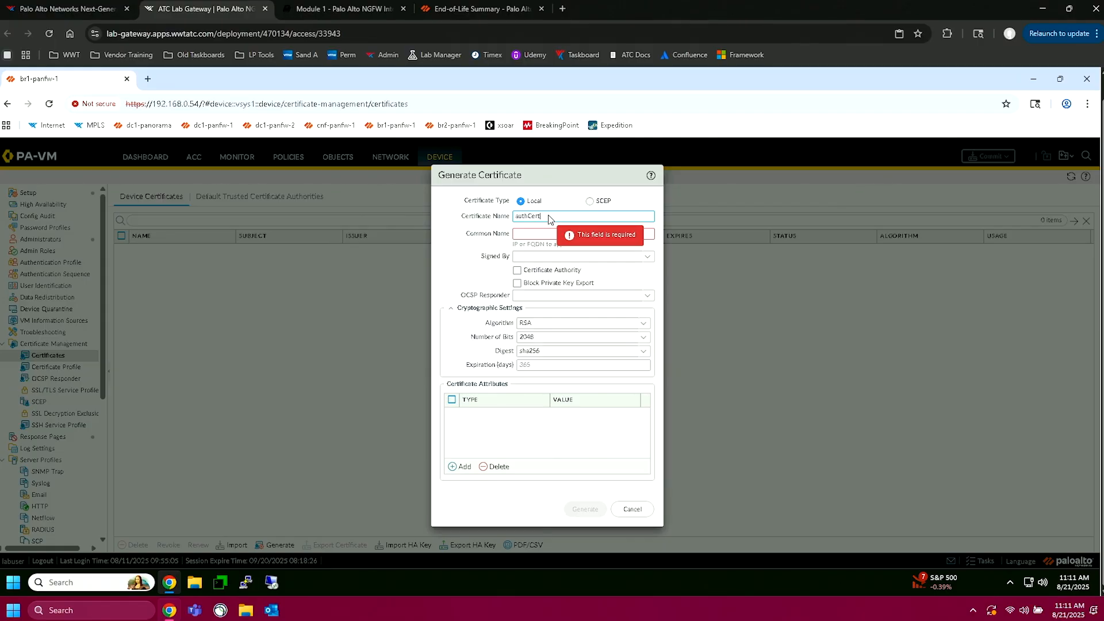
left_click(528, 236)
type("notReal.tld")
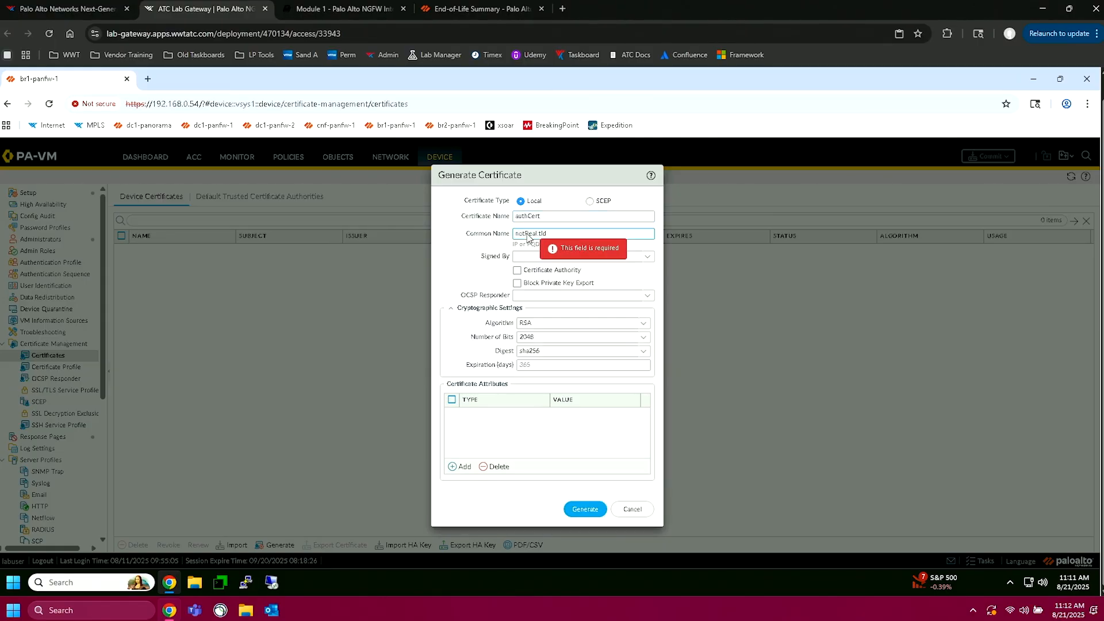
left_click(517, 271)
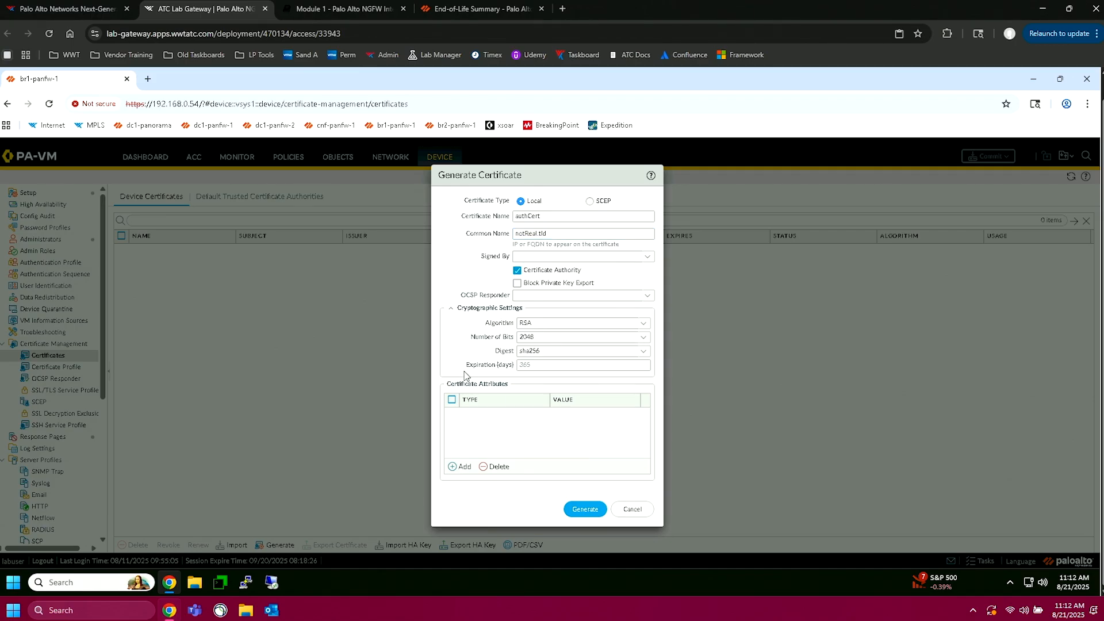
Step: Review the key size choices, keep 2048 bits, and generate the authCert certificate
left_click(643, 337)
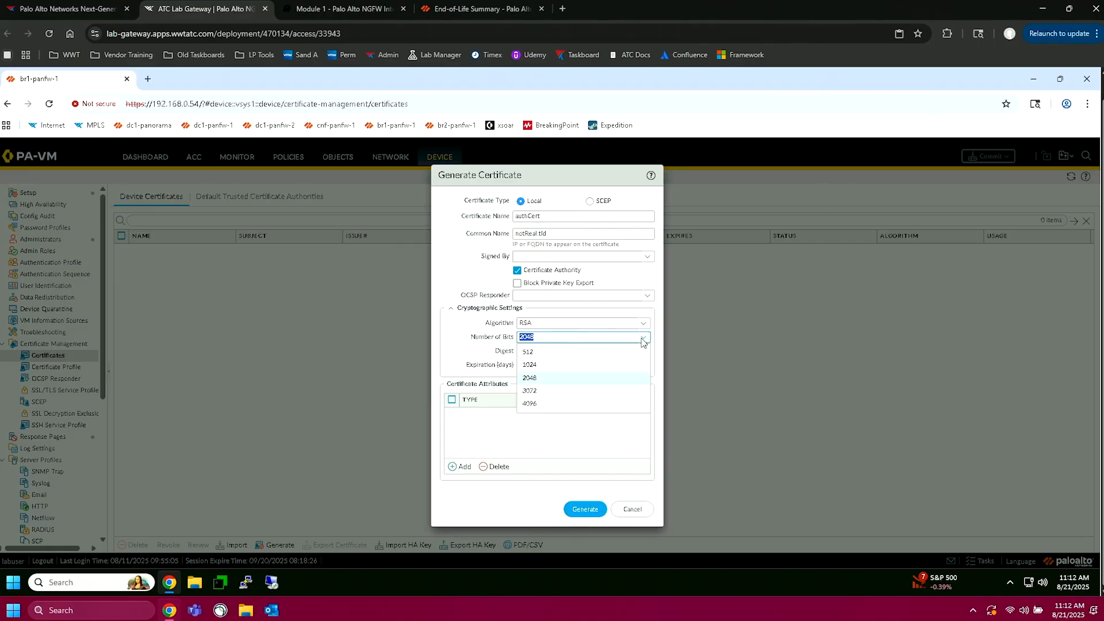
left_click(515, 344)
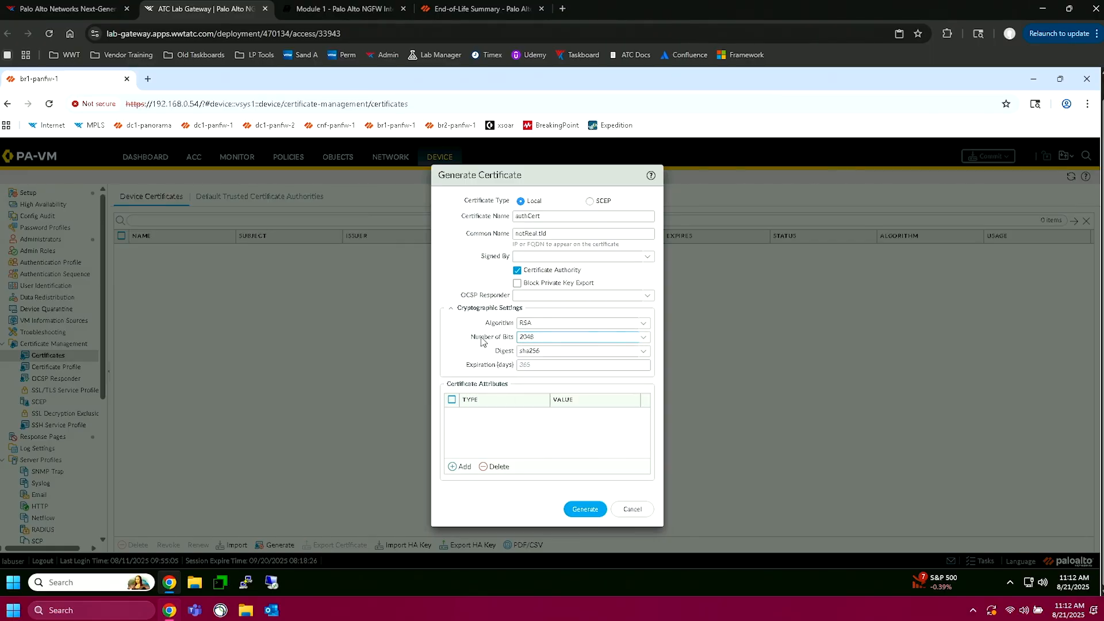
left_click(542, 379)
left_click(593, 514)
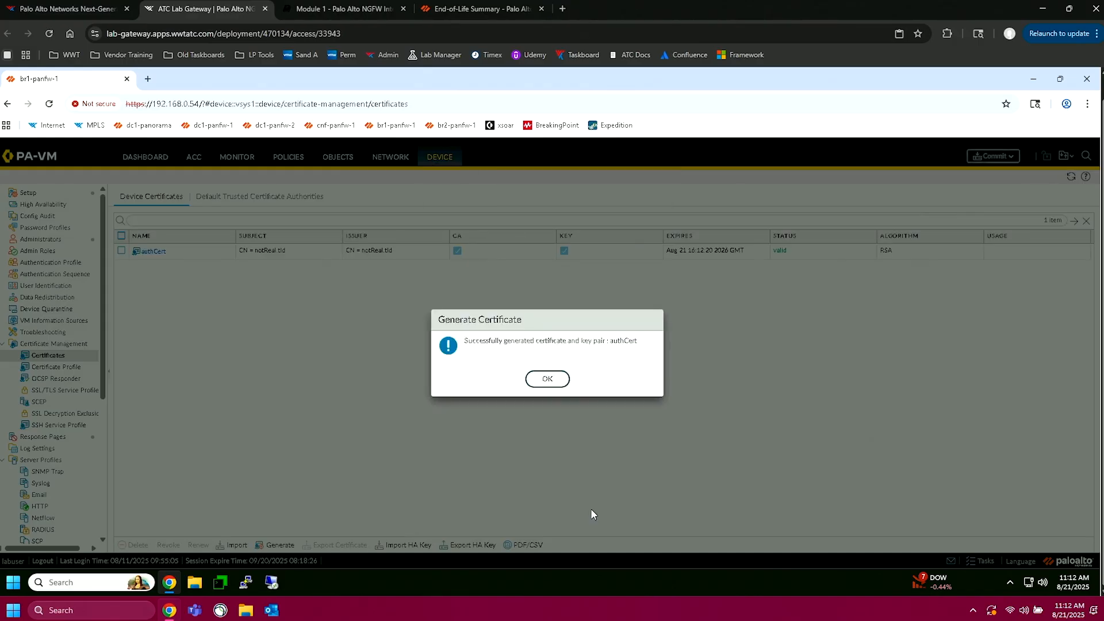
left_click(533, 381)
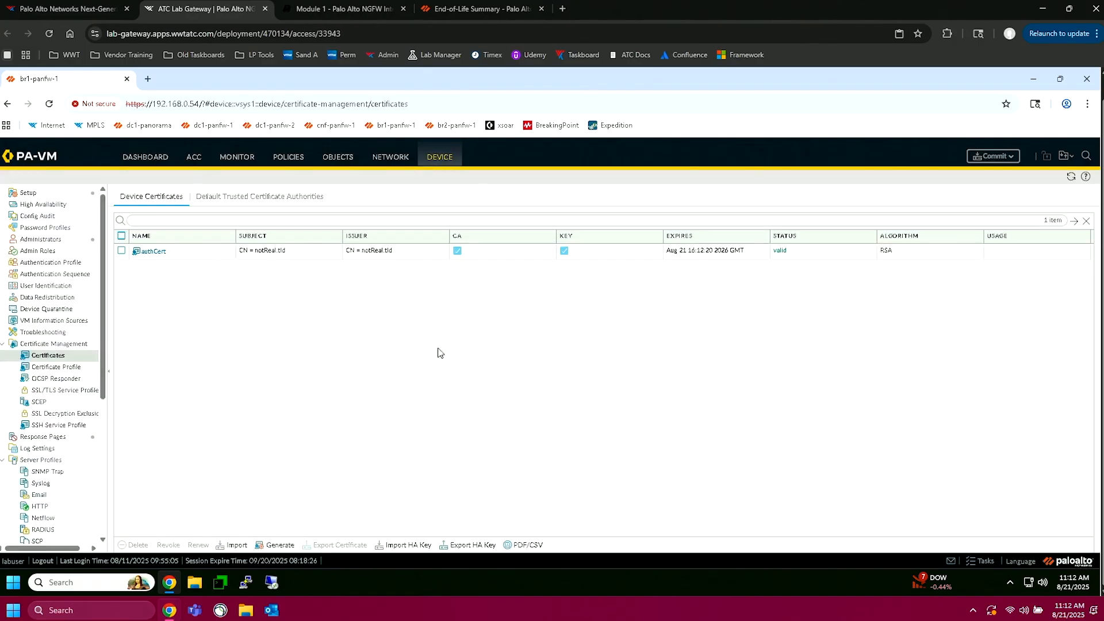
Step: Designate the authCert certificate as a Trusted Root CA and save its certificate information
left_click(153, 252)
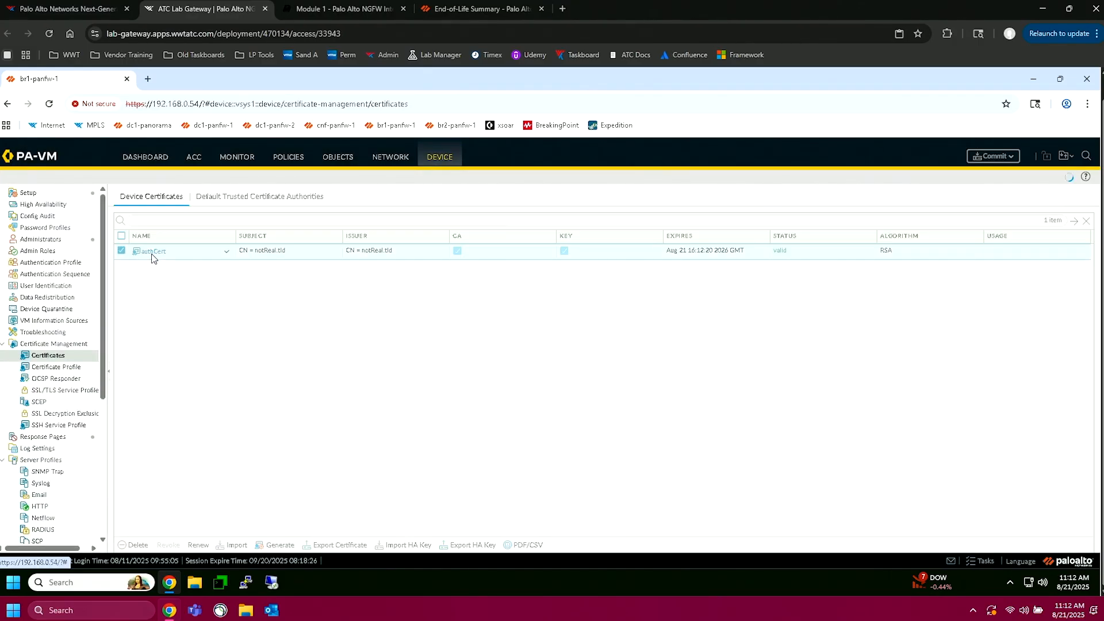
left_click(445, 393)
left_click_drag(508, 400, 452, 397)
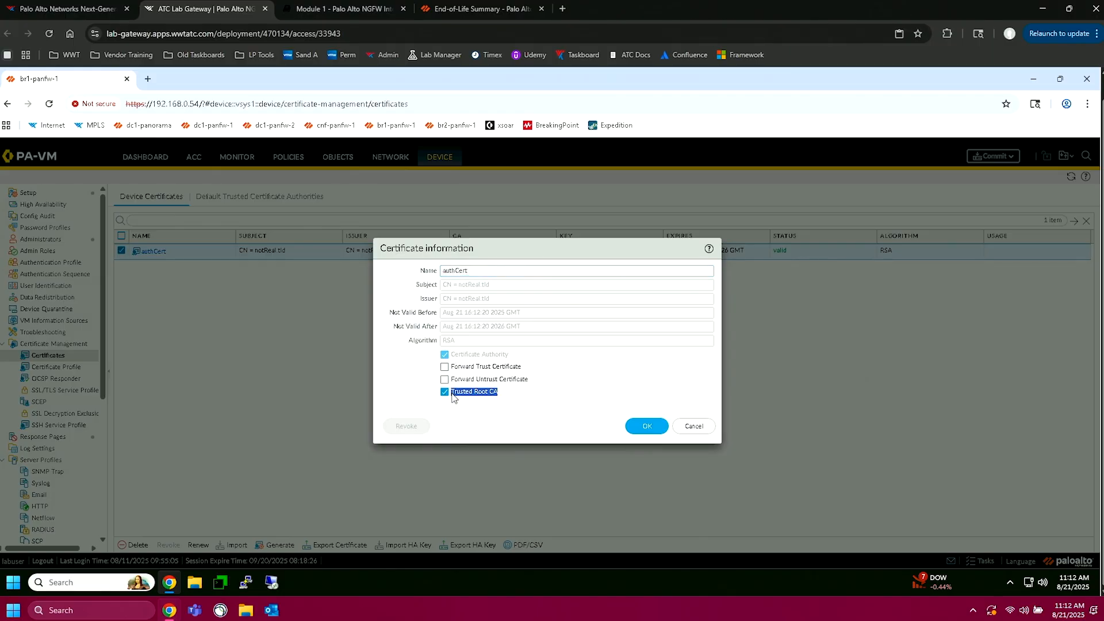
left_click(648, 430)
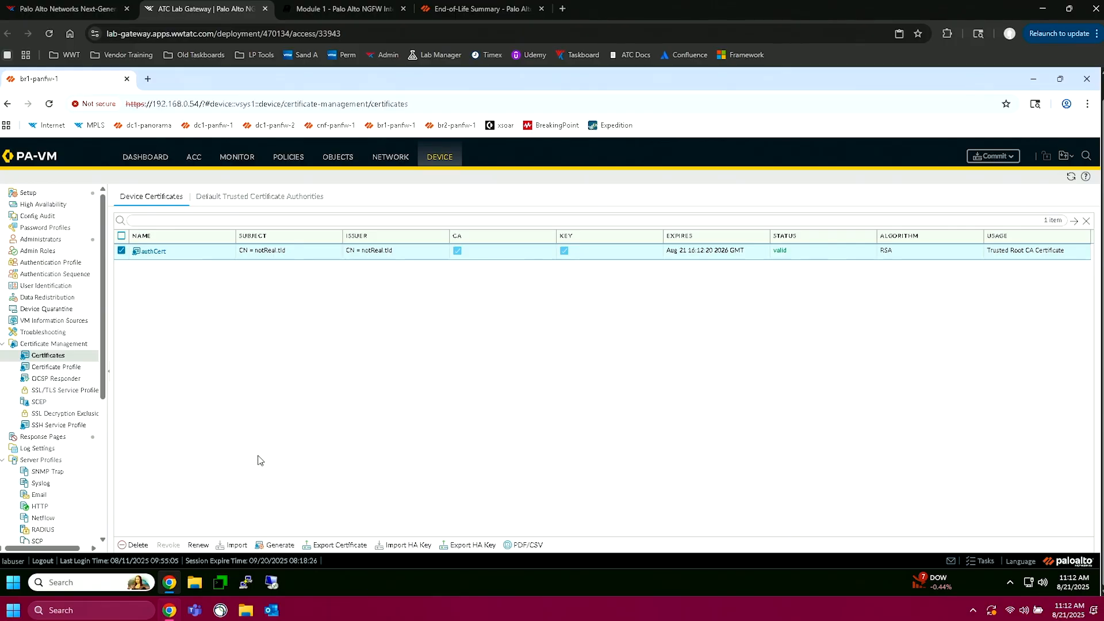
Step: Start a new local certificate named forwardTrust with the common name notReal2.tld
left_click(293, 543)
left_click(553, 217)
type("forwardTrust")
left_click(530, 234)
type("notReal2.tld")
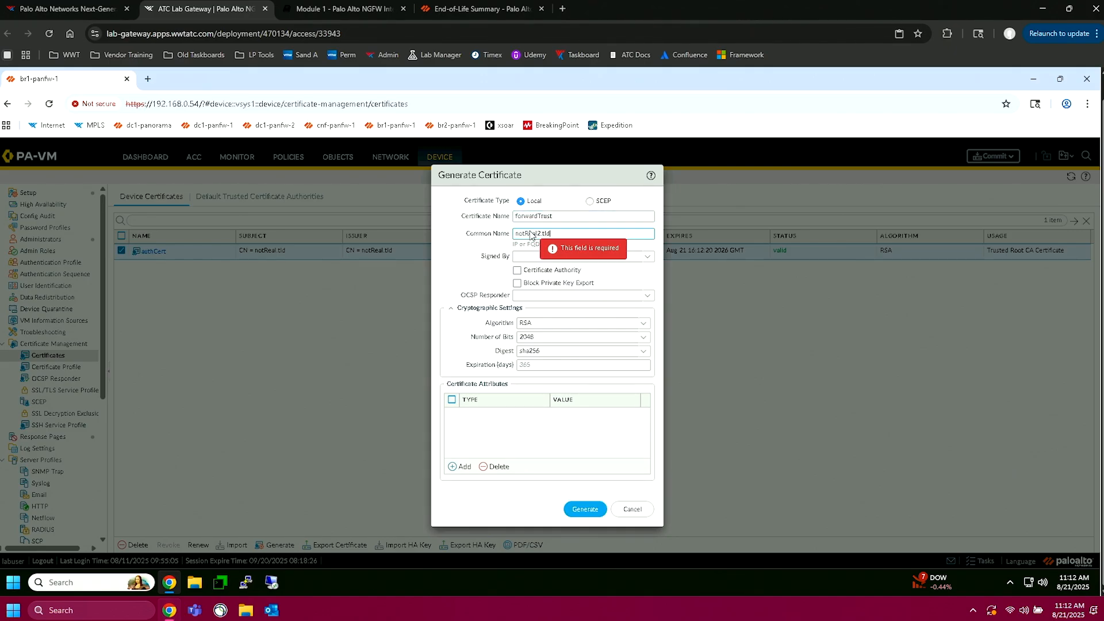
Step: Have the forwardTrust certificate signed by authCert, mark it as Certificate Authority, and generate it
left_click(604, 261)
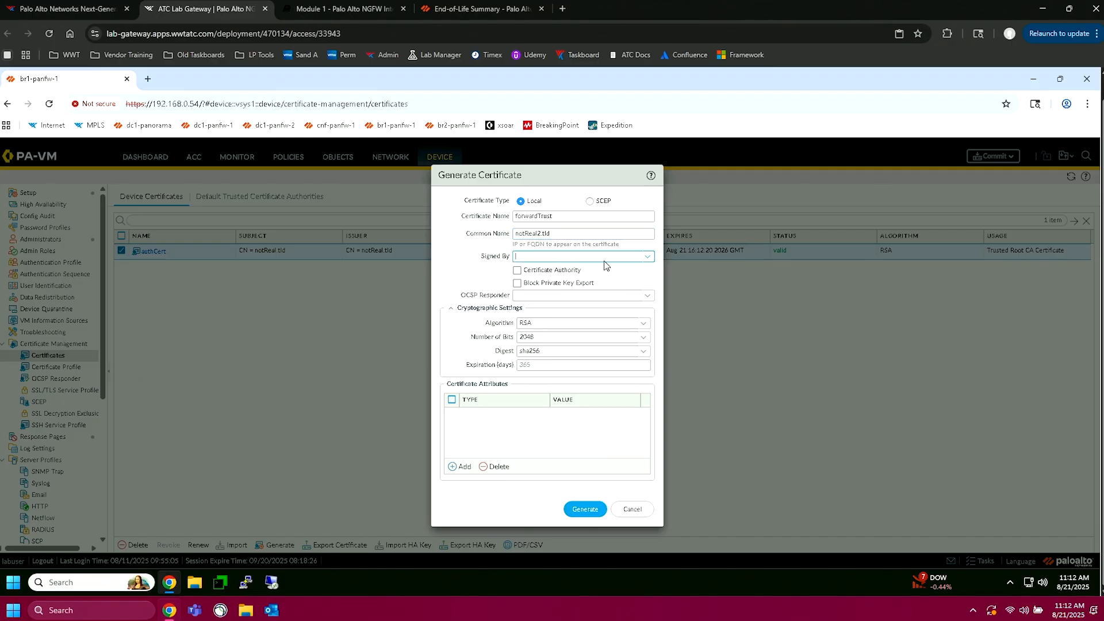
left_click(647, 259)
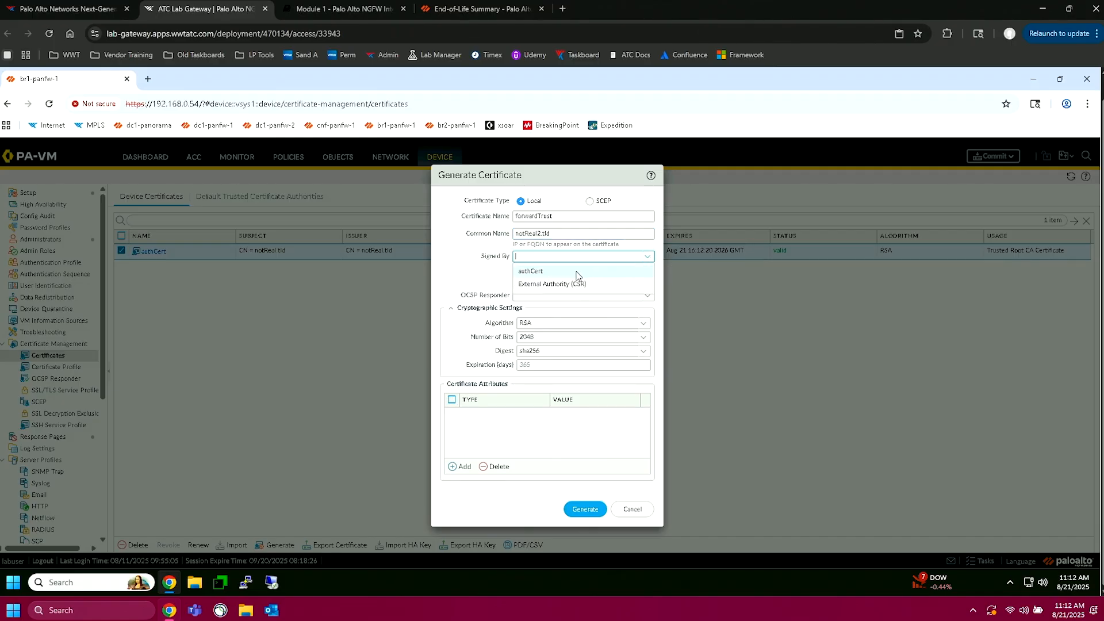
left_click(575, 273)
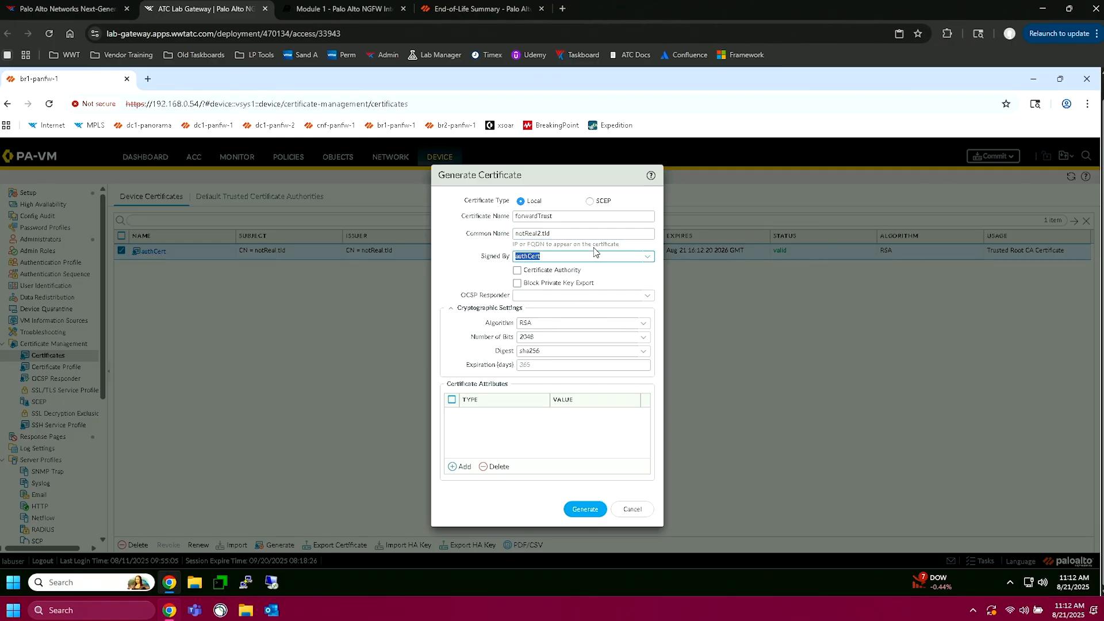
left_click(474, 264)
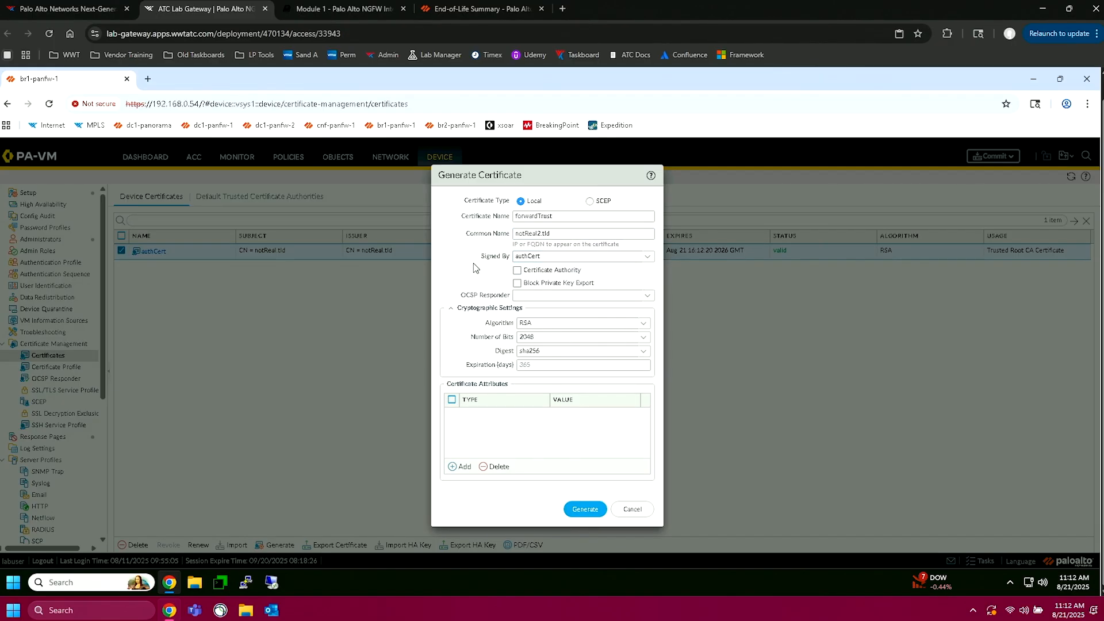
left_click(517, 271)
left_click(582, 511)
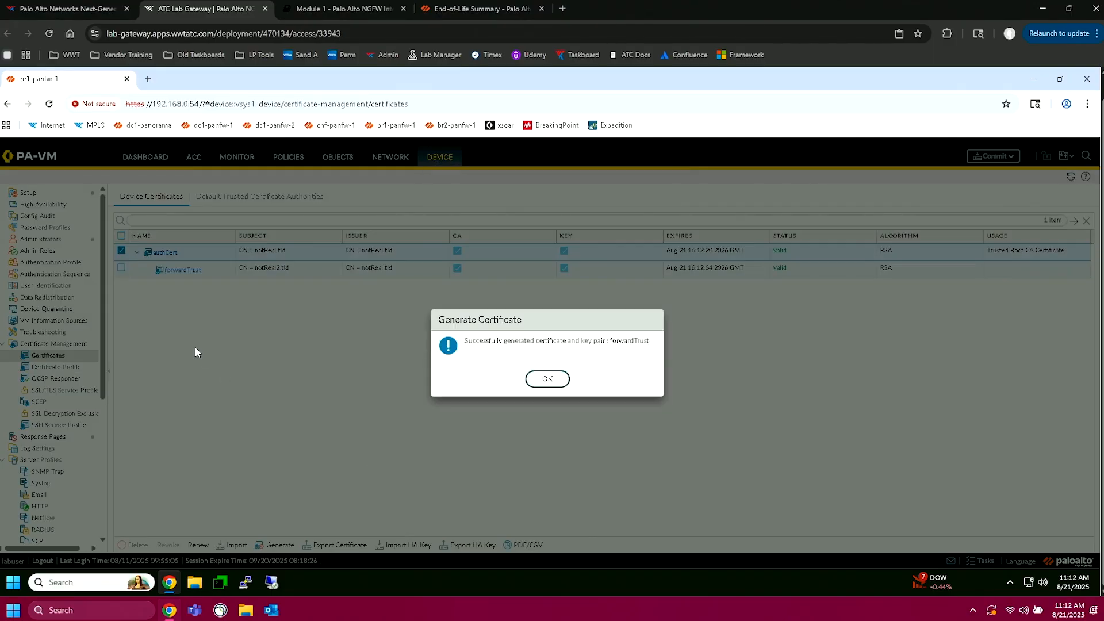
left_click(547, 379)
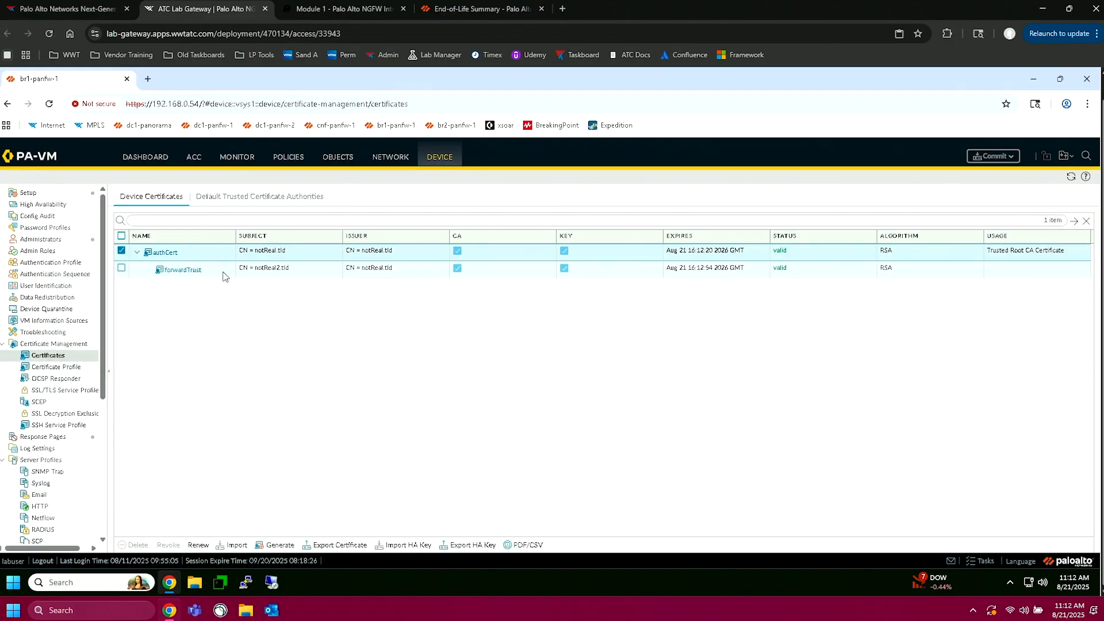
Step: Designate the forwardTrust certificate as the Forward Trust Certificate and save its certificate information
left_click(178, 277)
left_click(178, 272)
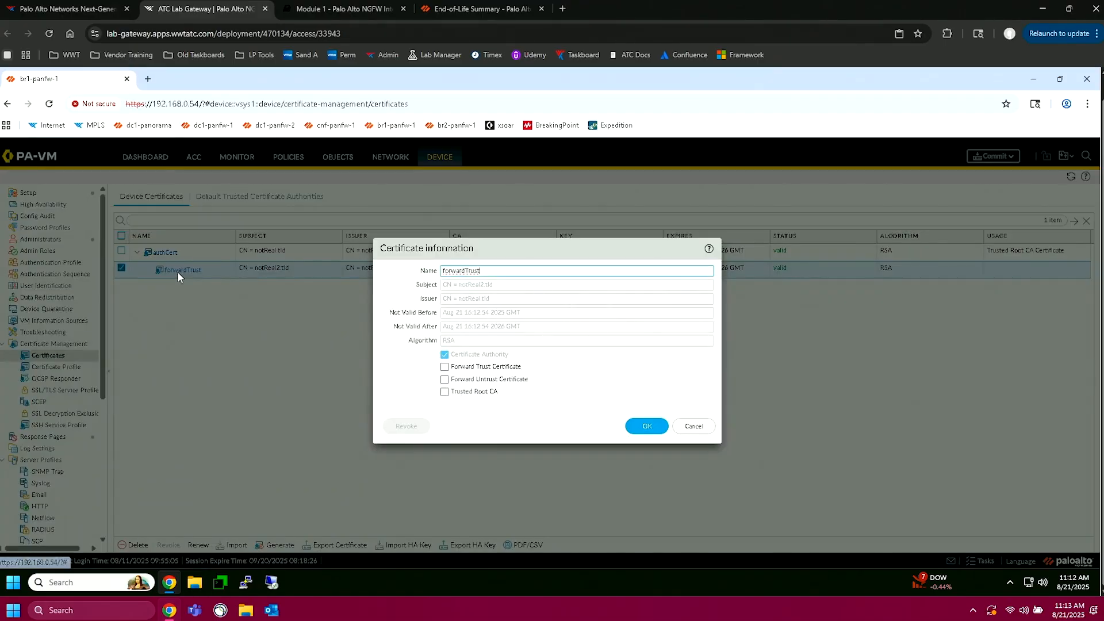
left_click(445, 368)
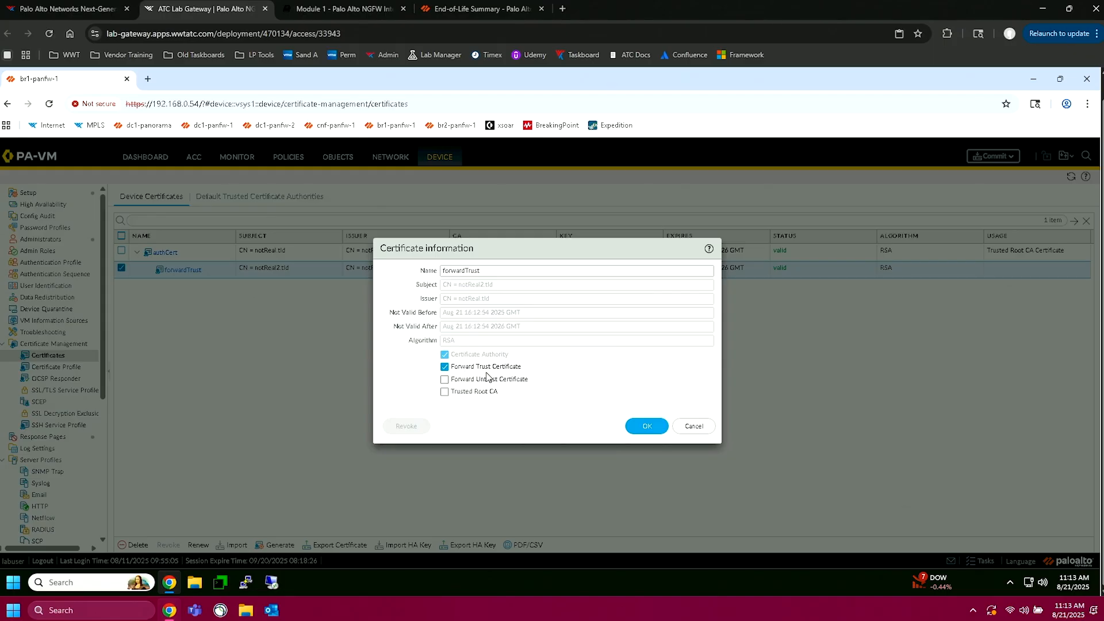
left_click(645, 429)
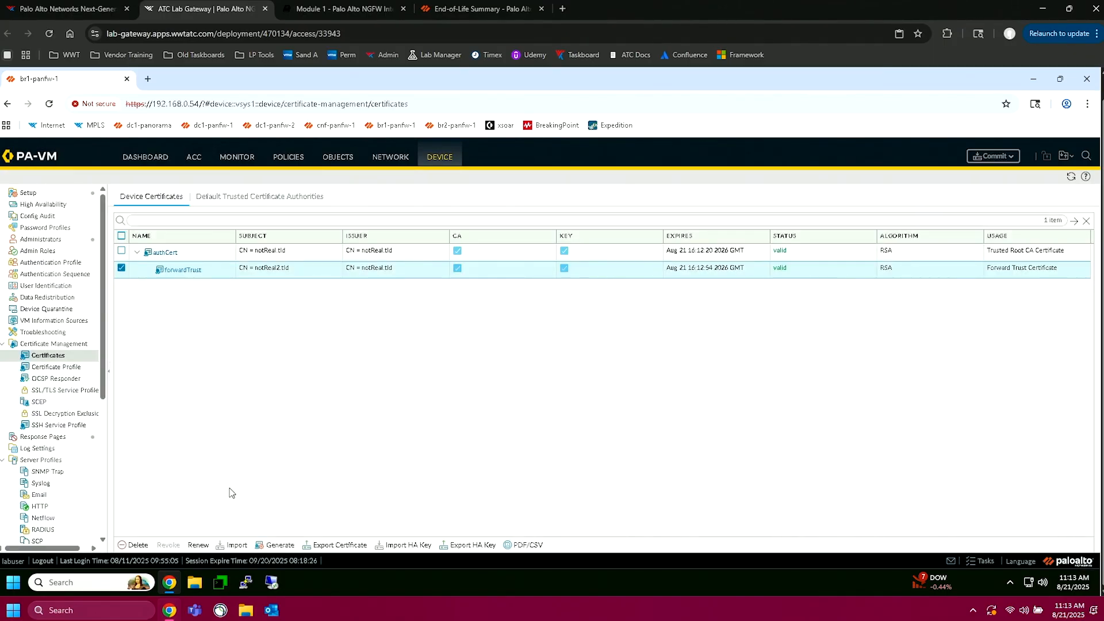
Step: Generate an unsigned-by-others local certificate named untrust with common name notReal3.tld, marked as Certificate Authority
left_click(277, 545)
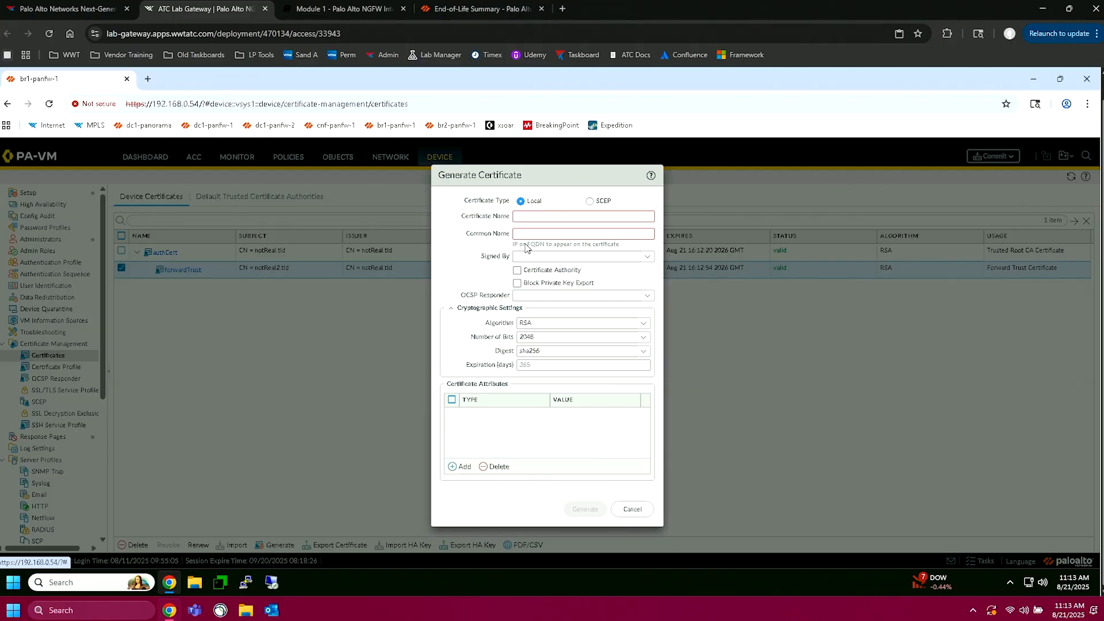
left_click(528, 221)
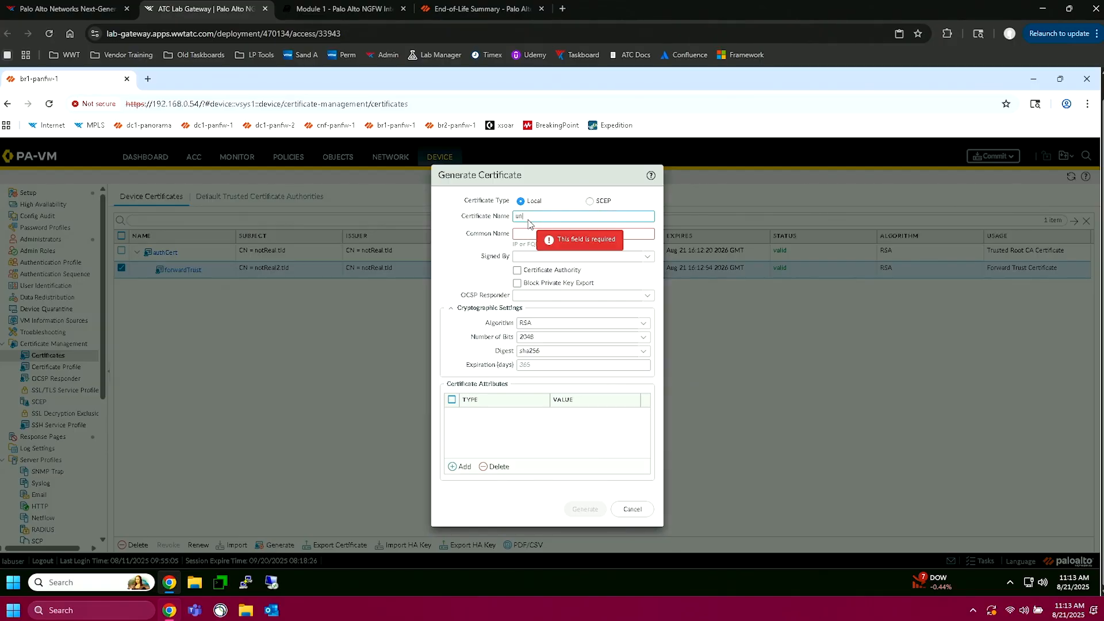
type("untrust")
left_click(517, 271)
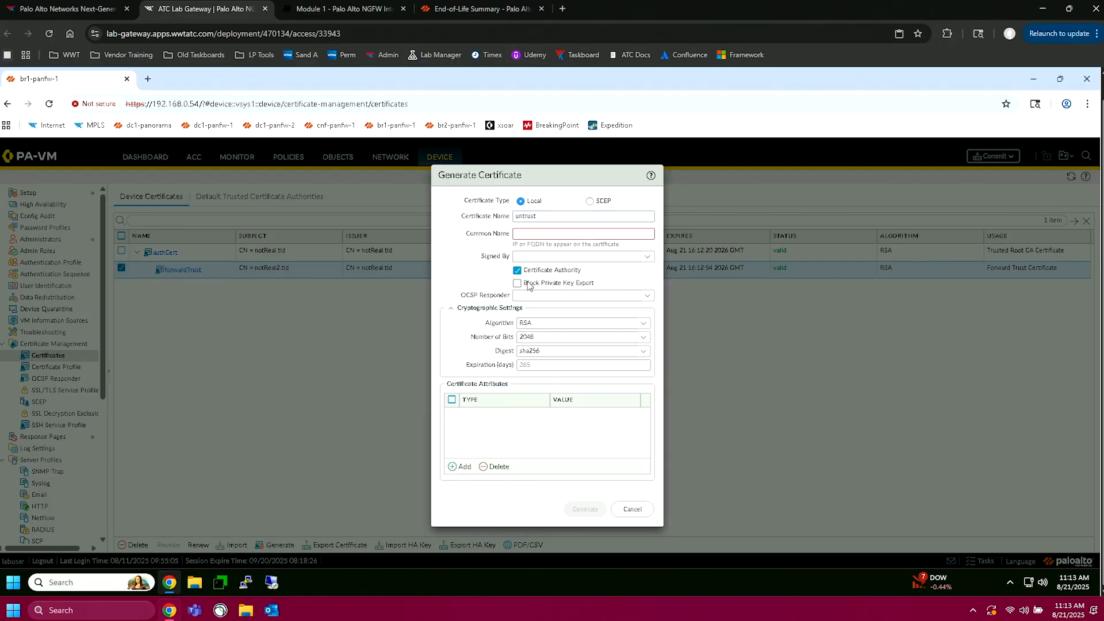
left_click(541, 235)
type("notReal3.tld")
left_click(591, 510)
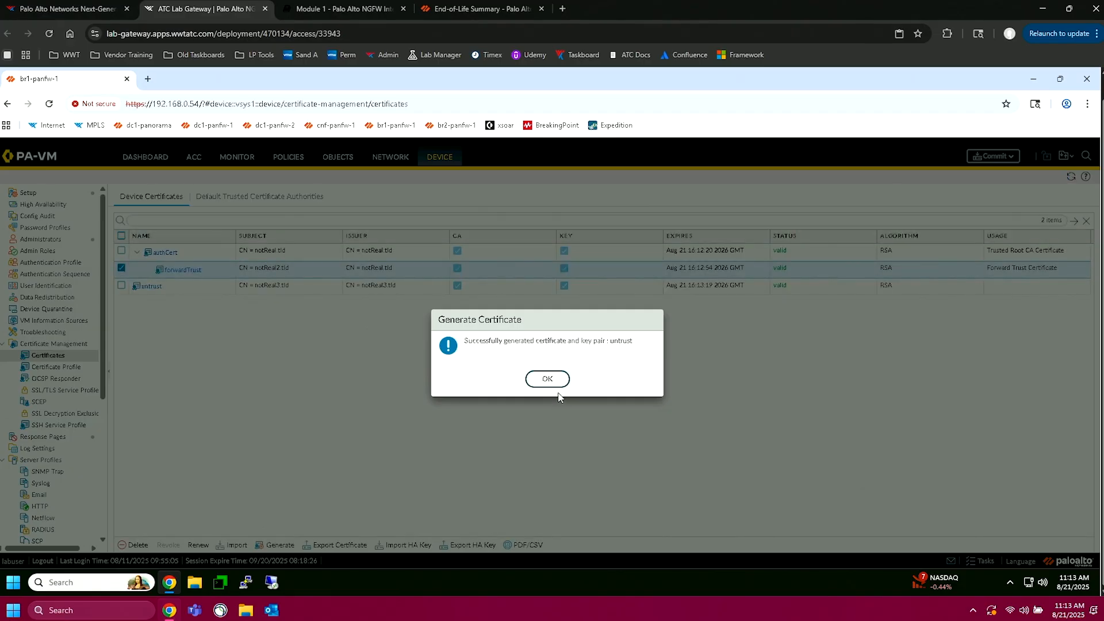
left_click(547, 380)
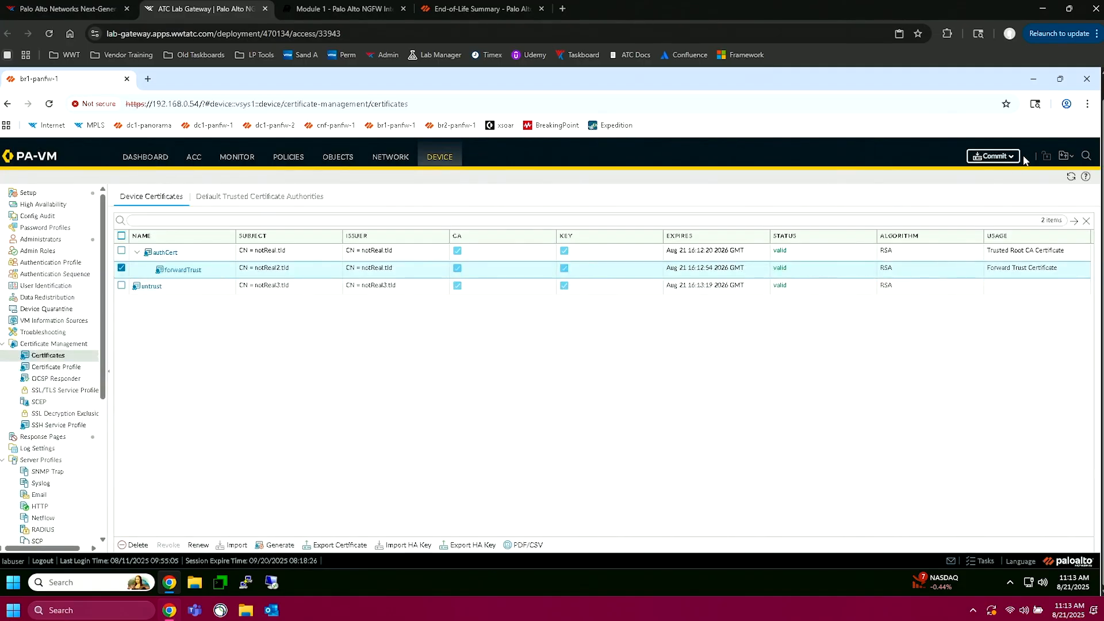
Step: Commit all pending certificate changes to the firewall, wait for completion, and dismiss the commit status
left_click(990, 156)
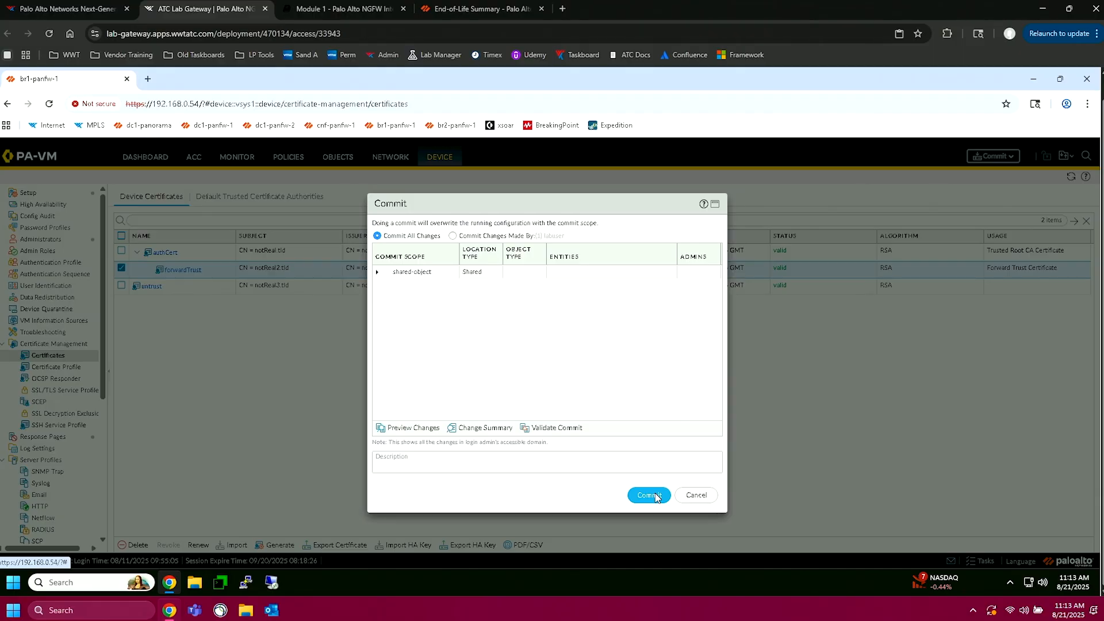
left_click(654, 496)
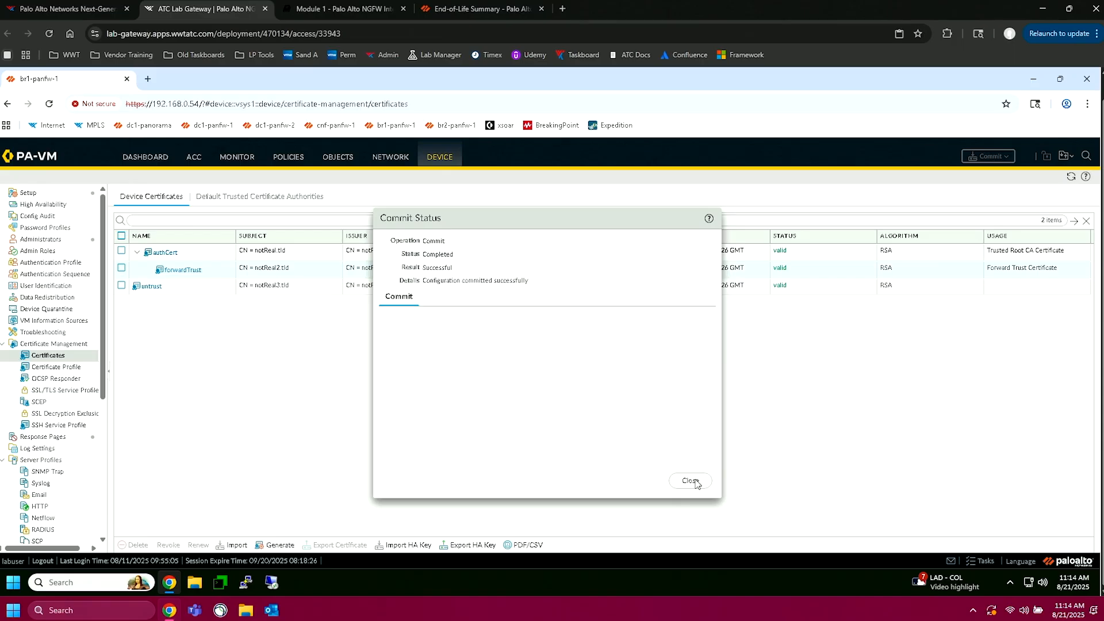
left_click(805, 436)
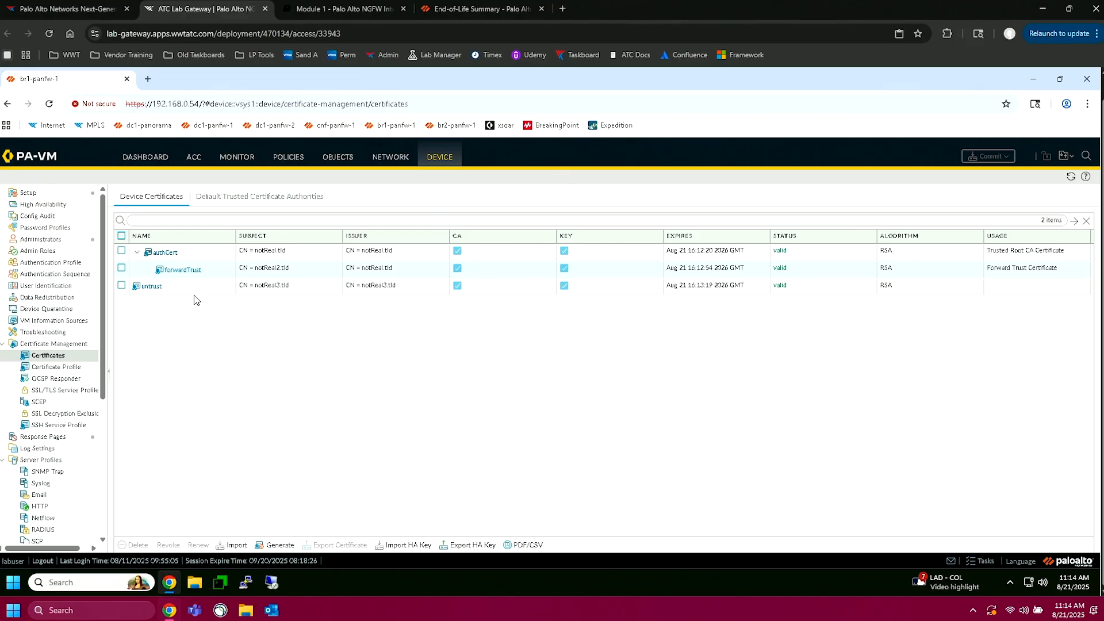
Step: Designate the untrust certificate as the Forward Untrust Certificate and save its certificate information
left_click(152, 286)
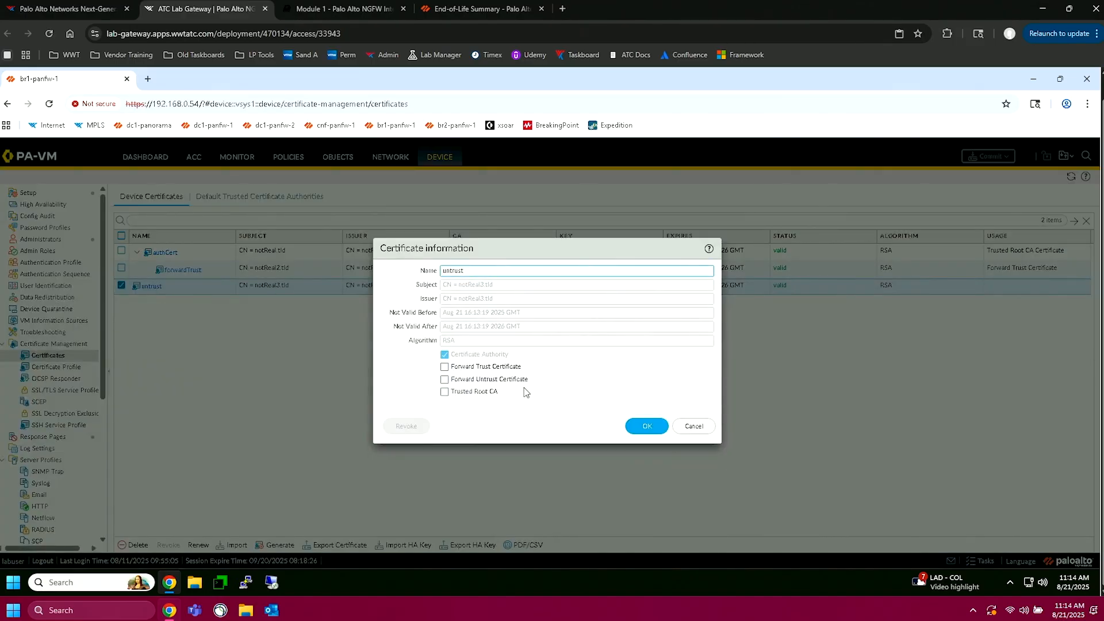
left_click(444, 380)
left_click(647, 427)
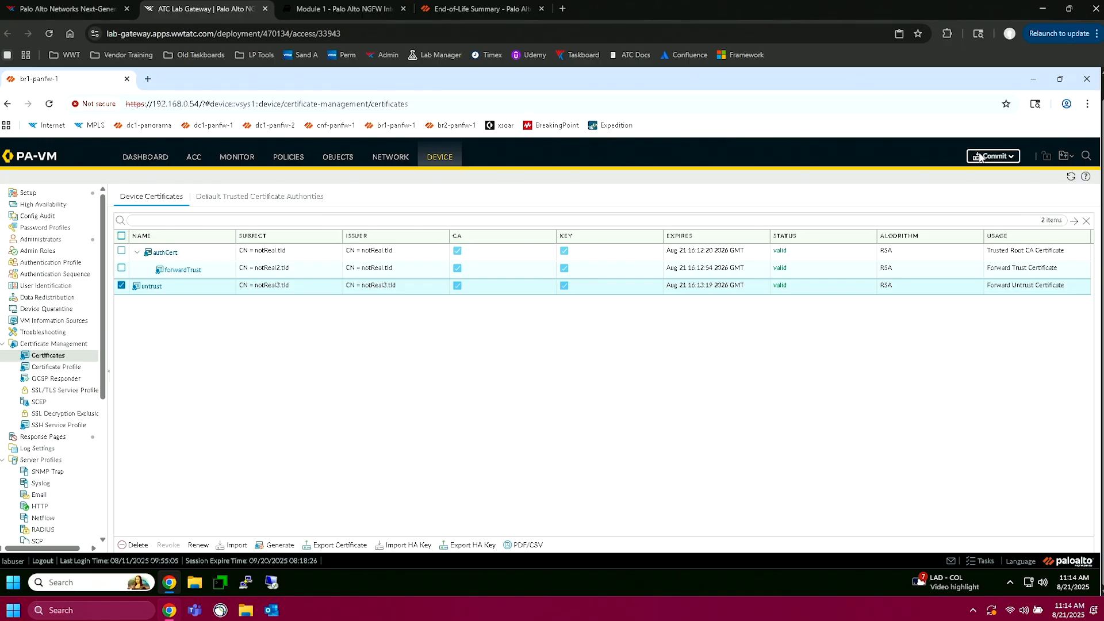
Step: Commit the untrust certificate's new designation to the firewall and close the commit status once it completes
left_click(979, 158)
left_click(650, 496)
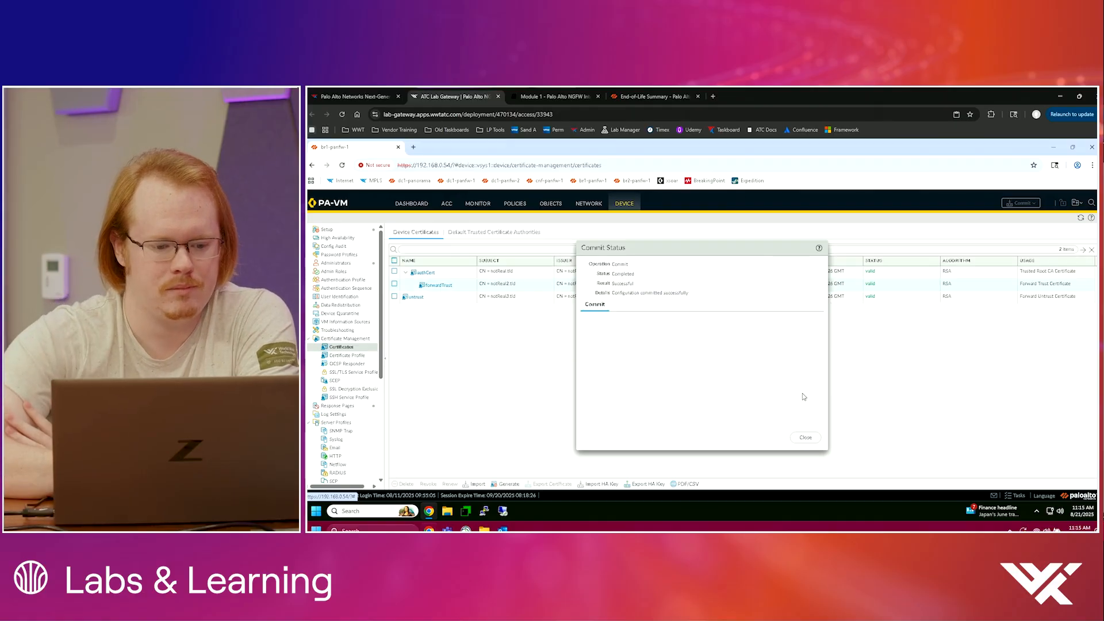
left_click(805, 437)
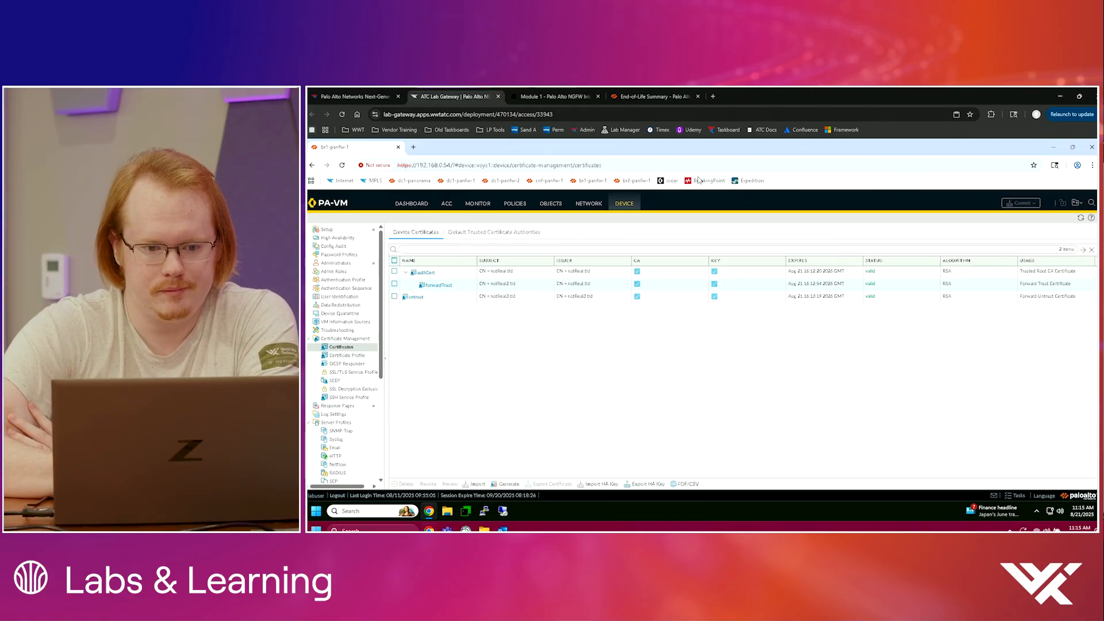
Step: Read the lab guide's remaining certificate steps and its Importing Certificates instructions on exporting the Forward Trust certificate
left_click(573, 95)
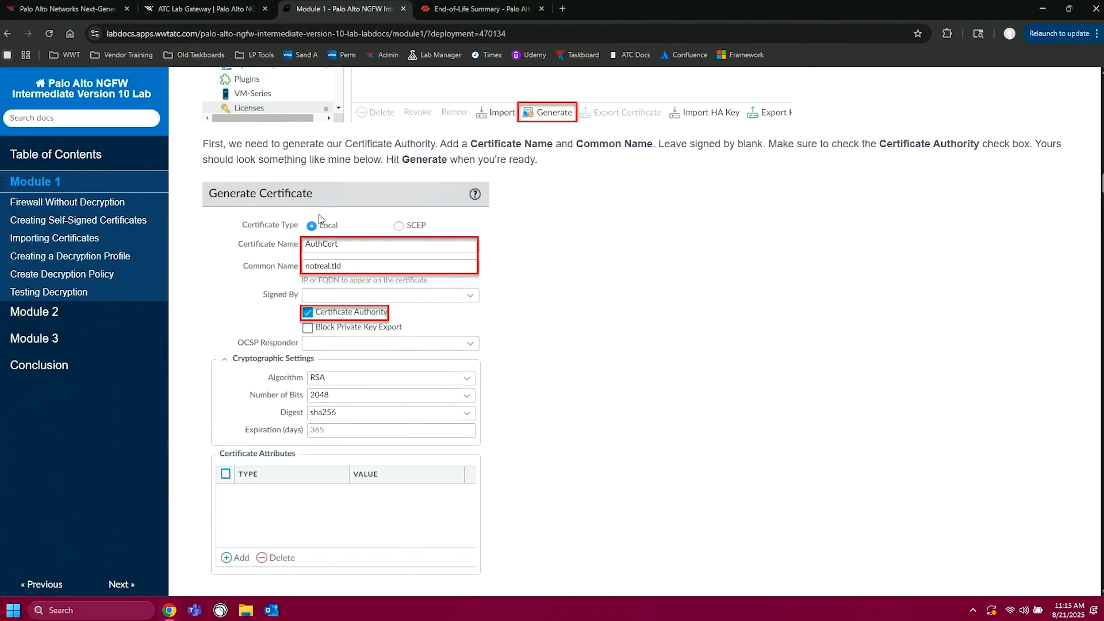
scroll(320, 230, "down", 20)
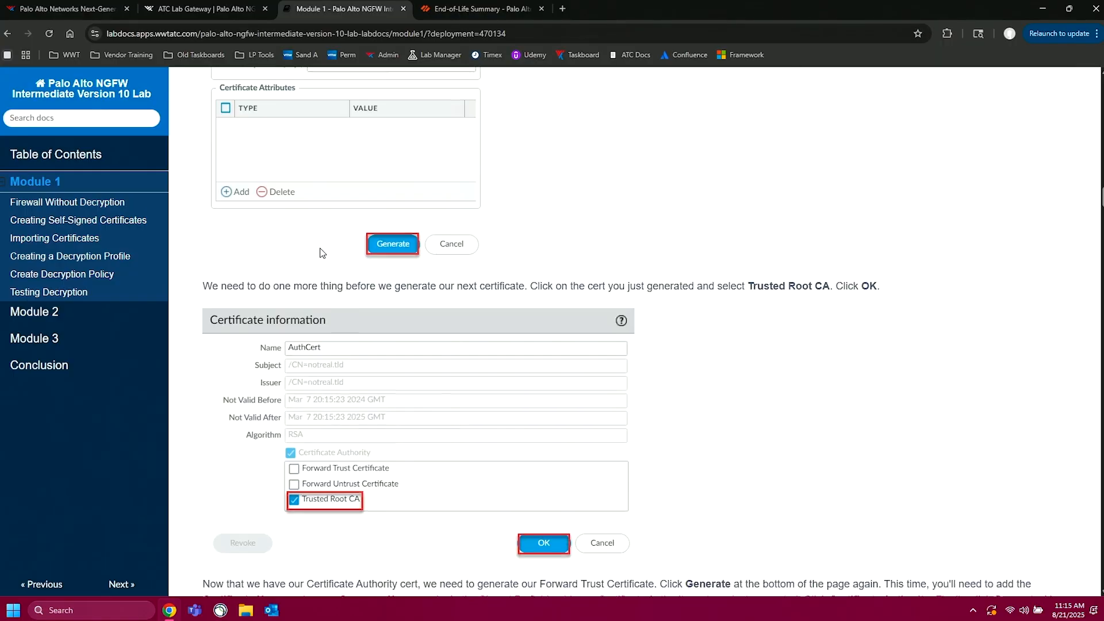
scroll(320, 253, "down", 15)
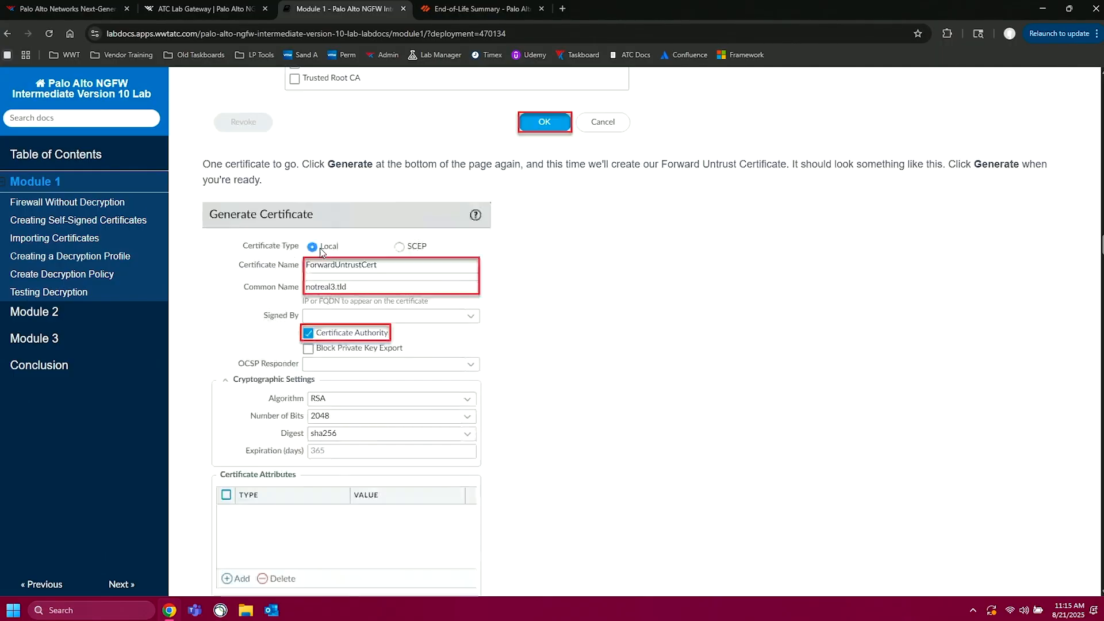
scroll(320, 253, "down", 12)
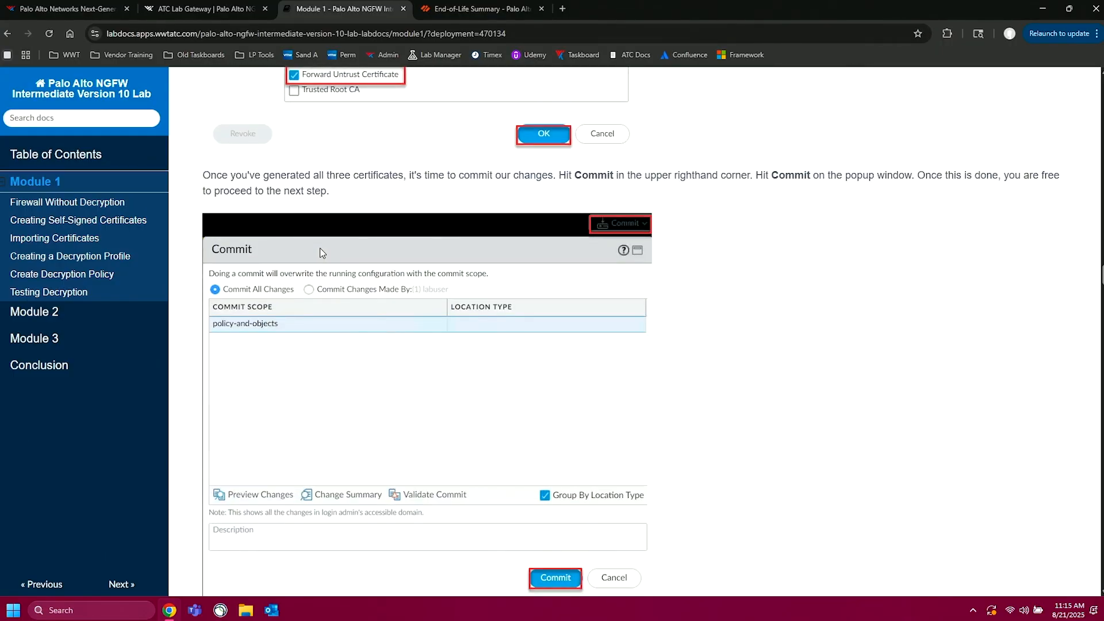
scroll(320, 253, "down", 1)
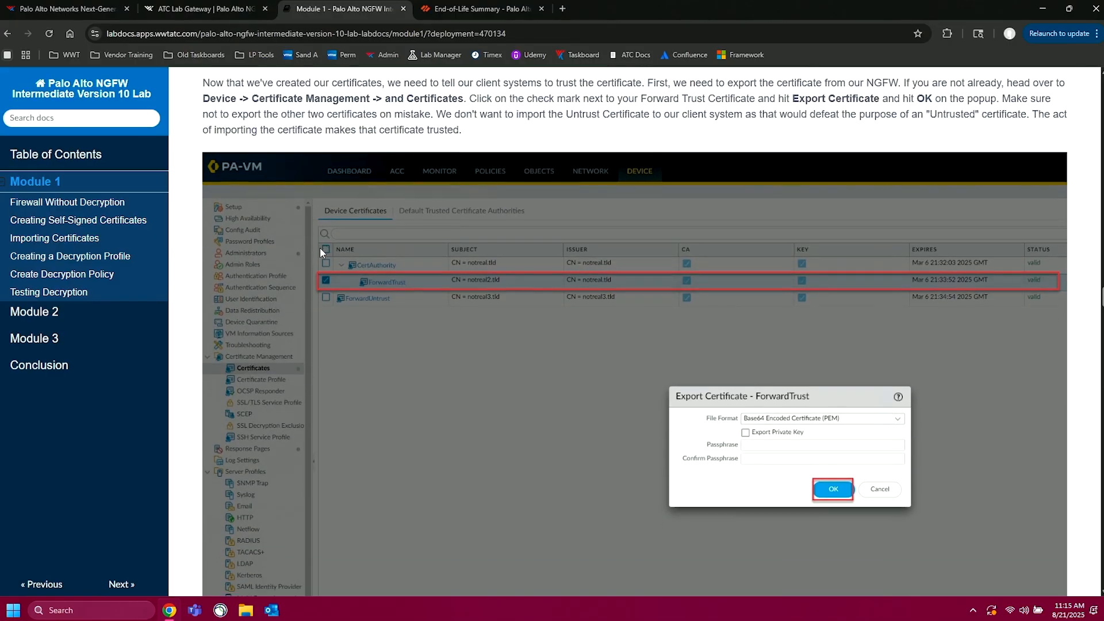
scroll(320, 253, "down", 3)
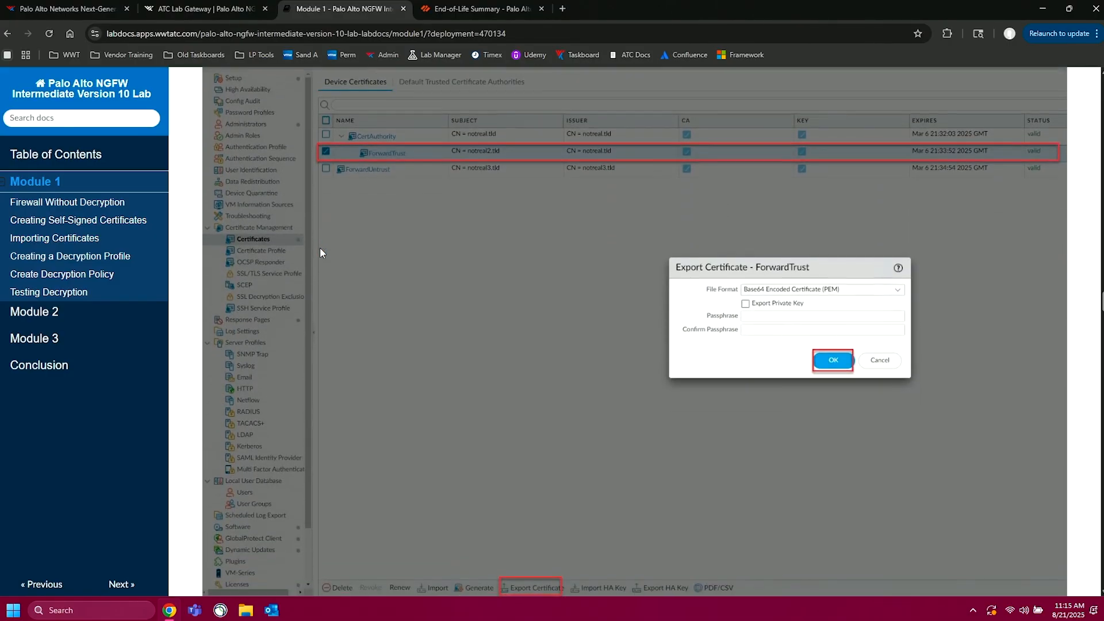
scroll(320, 253, "down", 2)
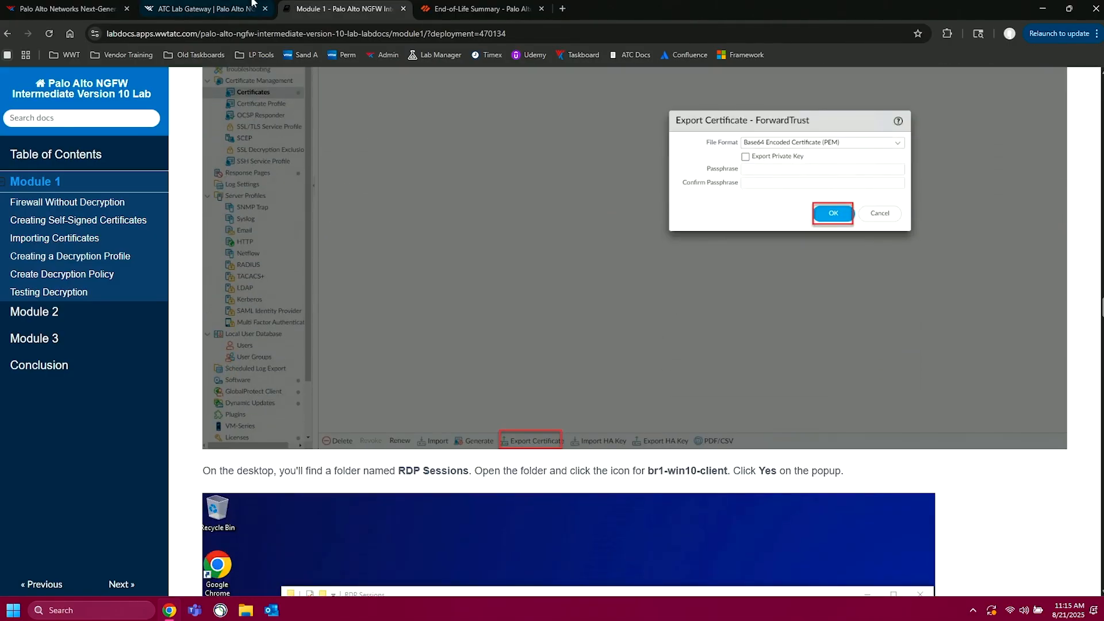
Step: Return to the firewall and export the forwardTrust certificate as Base64 Encoded Certificate (PEM) without its private key
left_click(201, 9)
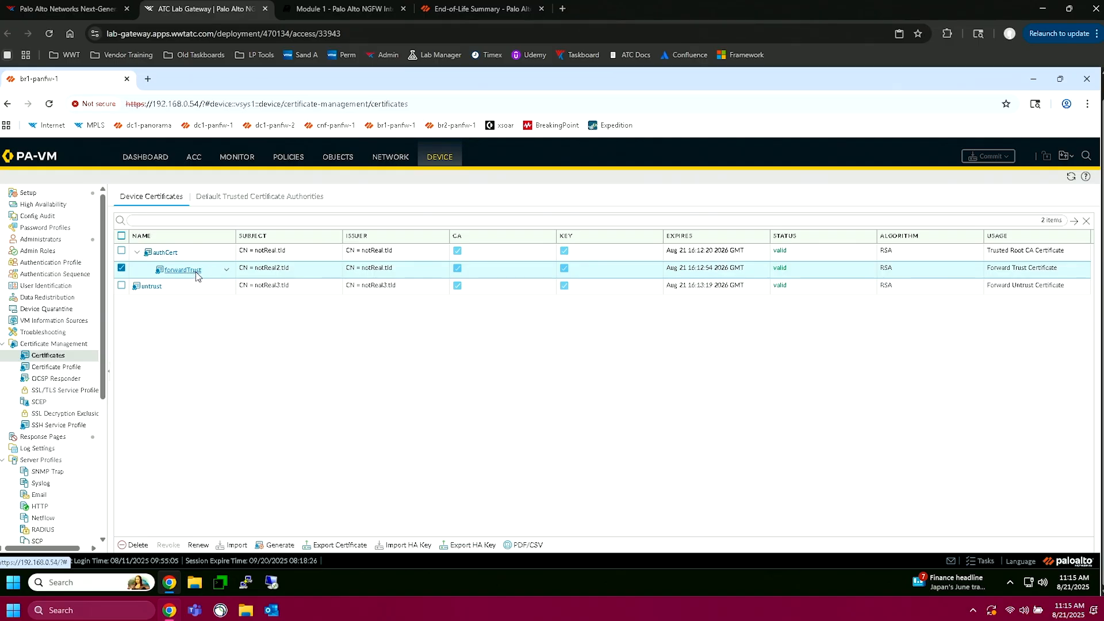
left_click(340, 546)
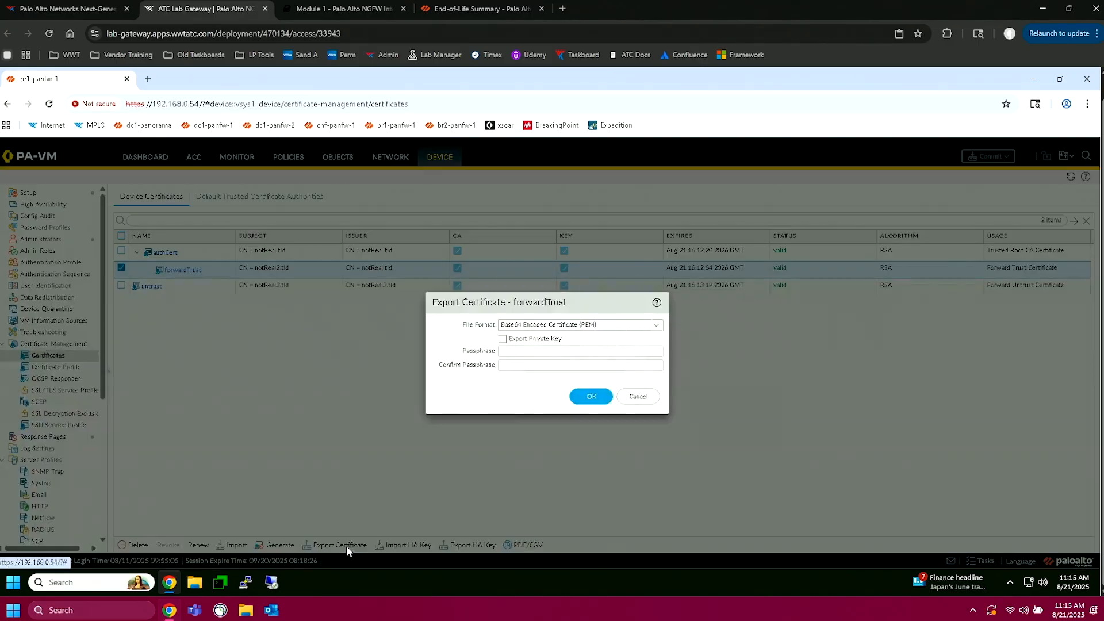
left_click(595, 399)
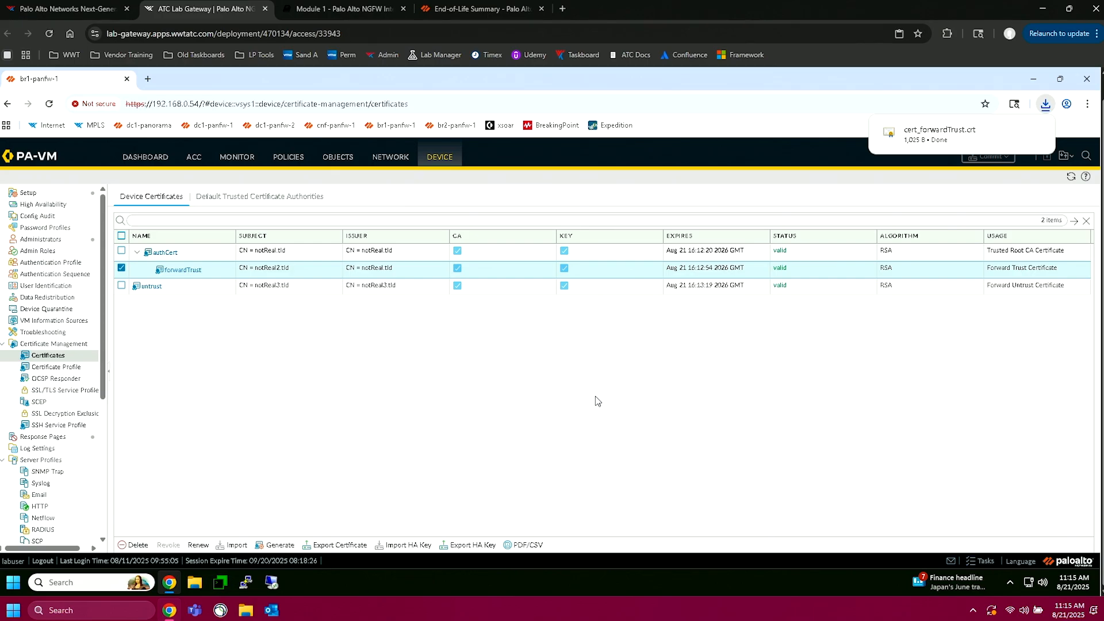
Step: Minimize the firewall's browser window and connect to br1-win10-client from the desktop's RDP Sessions folder, accepting the certificate warning
left_click(1033, 79)
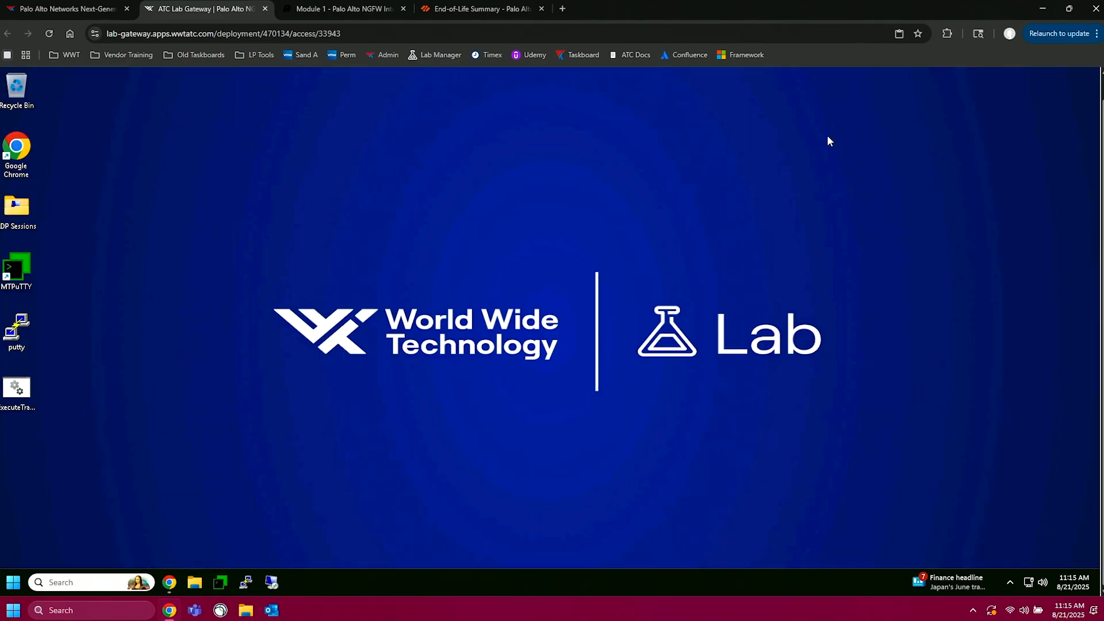
double_click(19, 217)
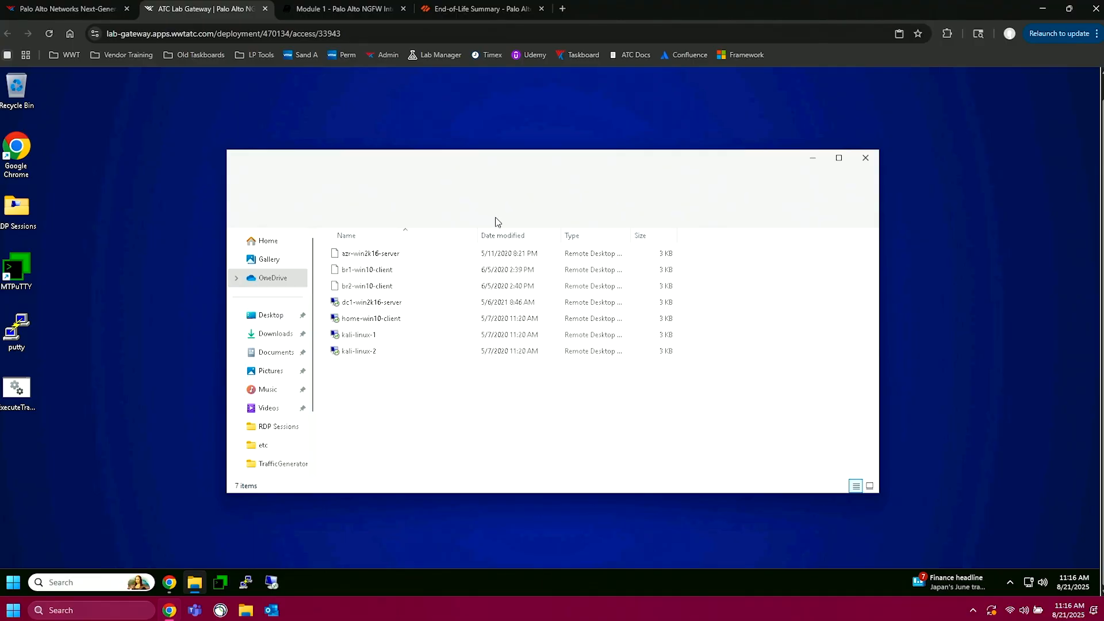
double_click(368, 269)
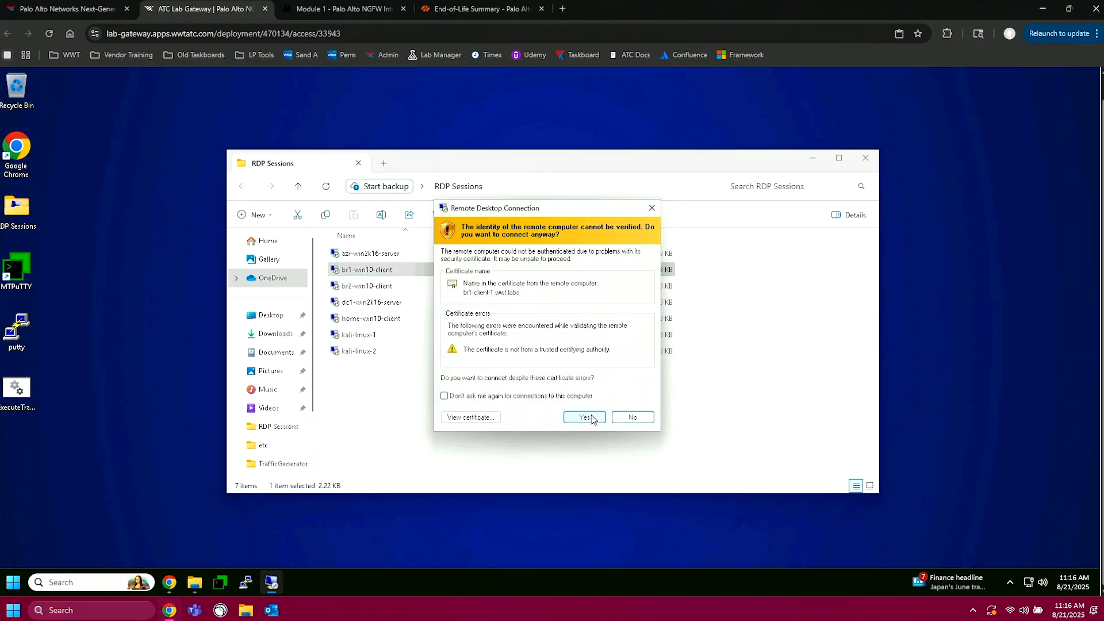
left_click(584, 417)
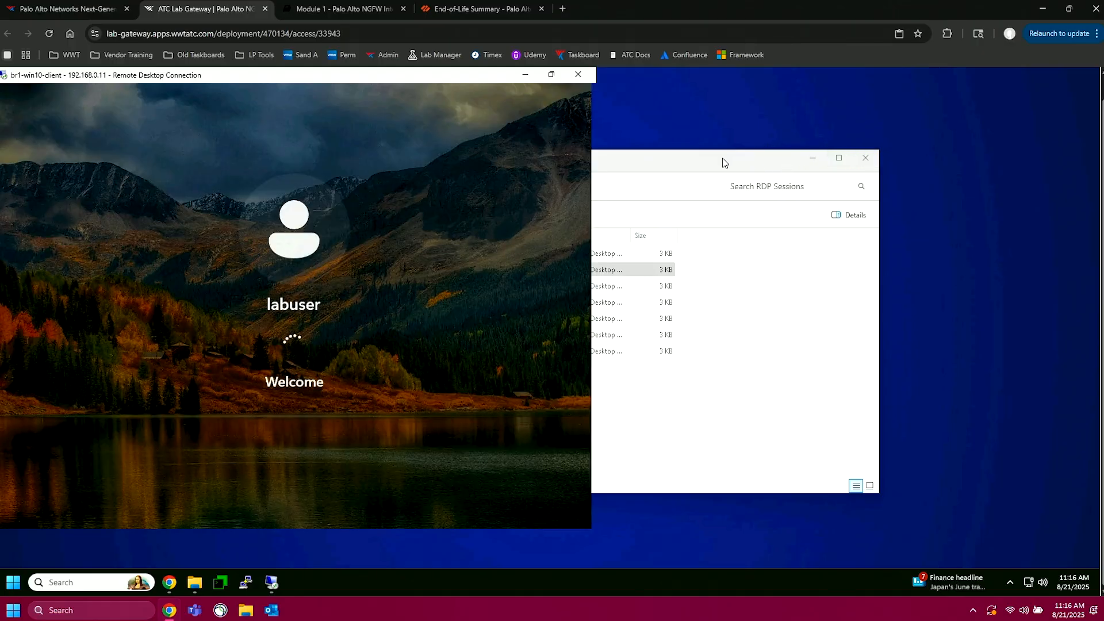
Step: Move the jumpbox's RDP Sessions file window clear of the remote session and show the Downloads folder
left_click(722, 158)
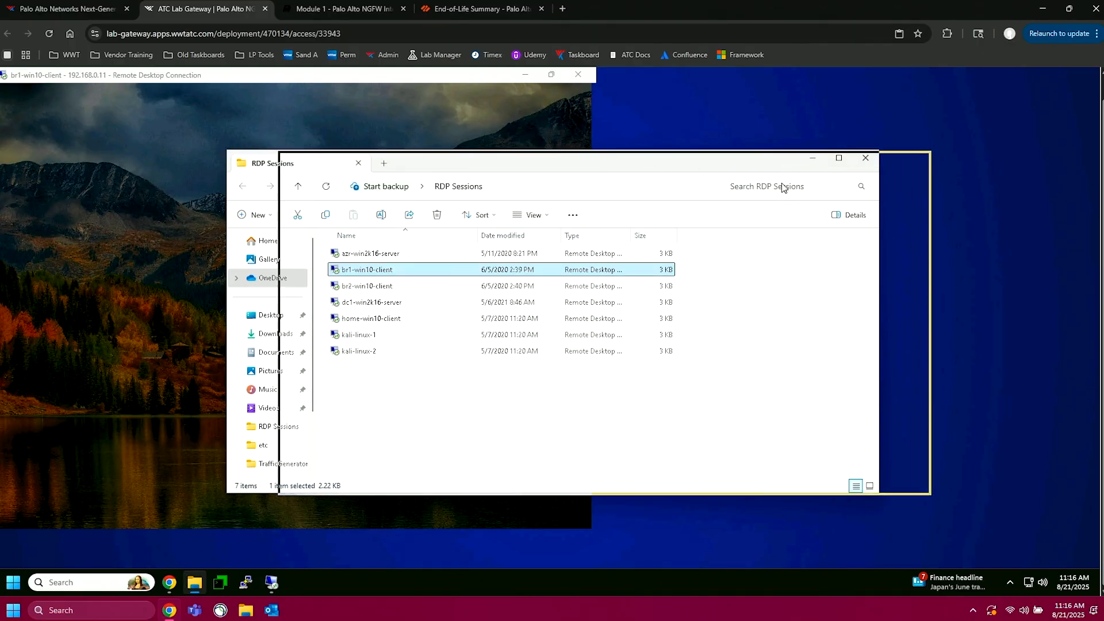
left_click_drag(782, 183, 810, 180)
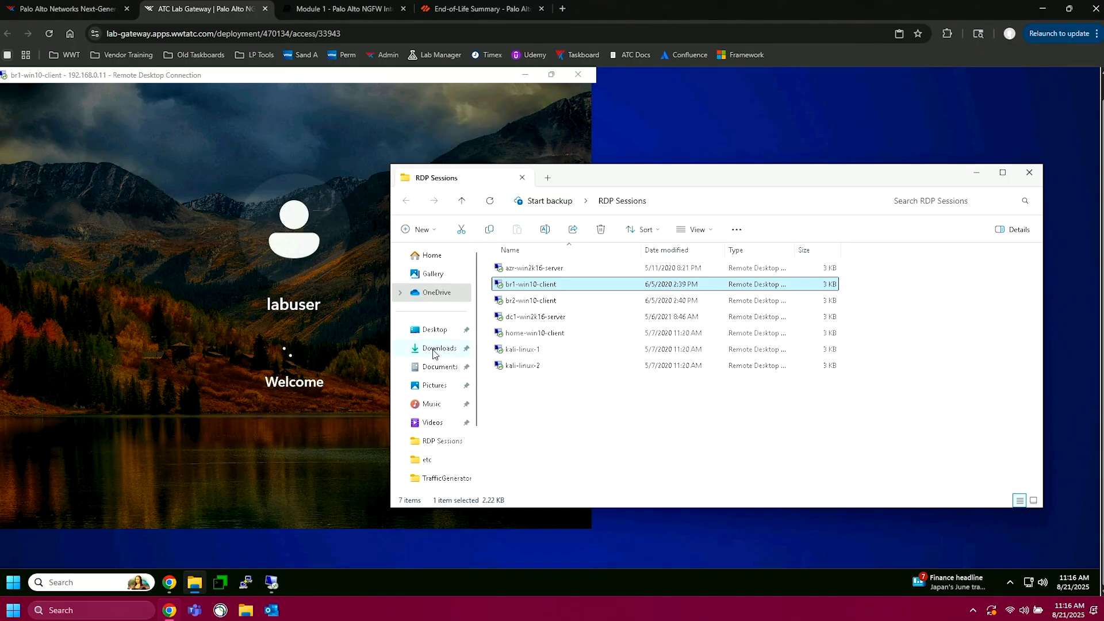
left_click(434, 349)
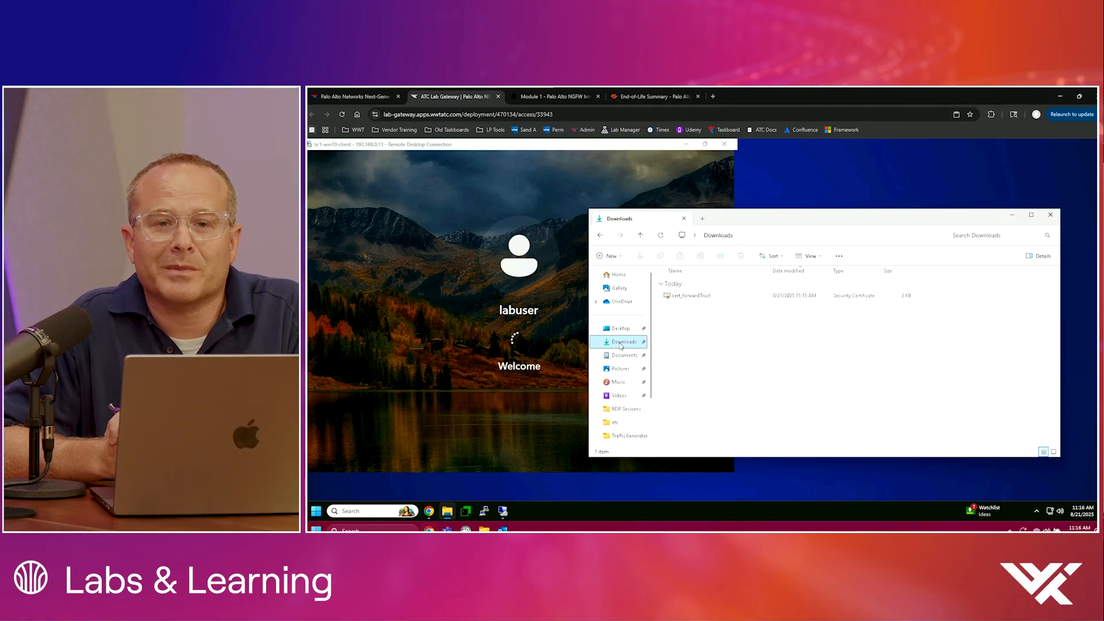
Step: Copy cert_forwardTrust from the jumpbox's Downloads folder onto the br1-win10-client desktop
mouse_move(714, 298)
left_mouse_down()
mouse_move(699, 307)
mouse_move(698, 297)
left_mouse_up()
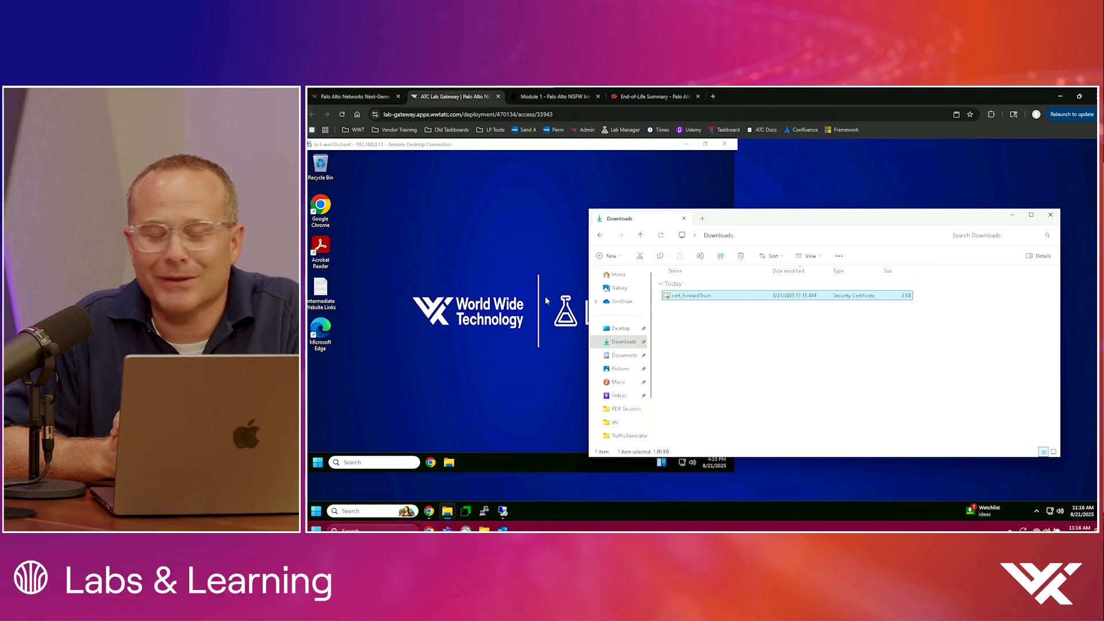
right_click(696, 298)
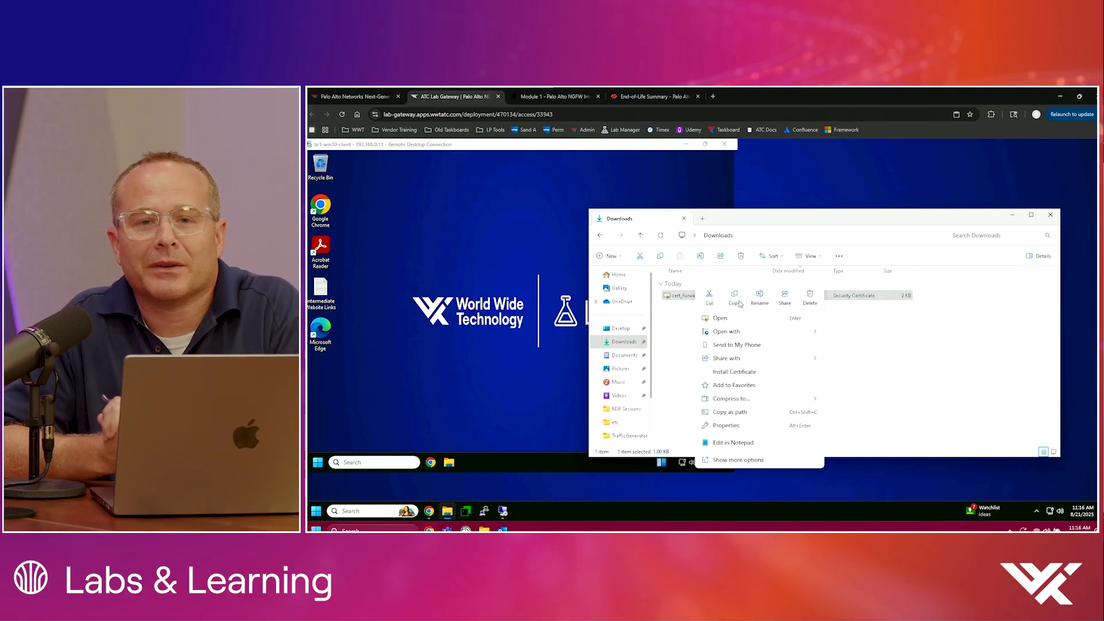
left_click(495, 340)
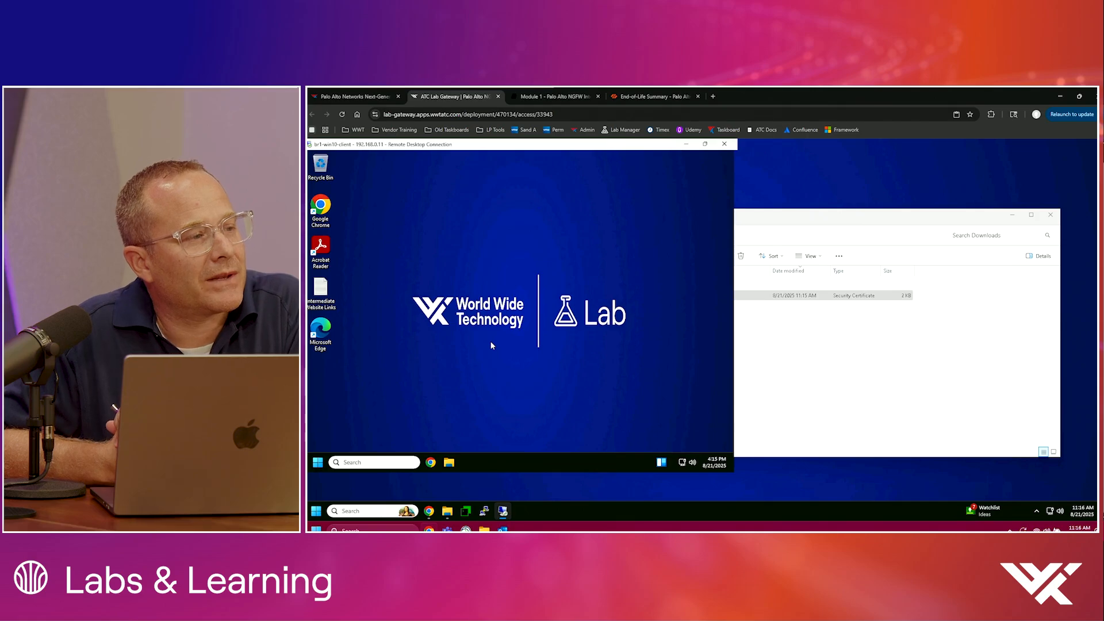
right_click(492, 345)
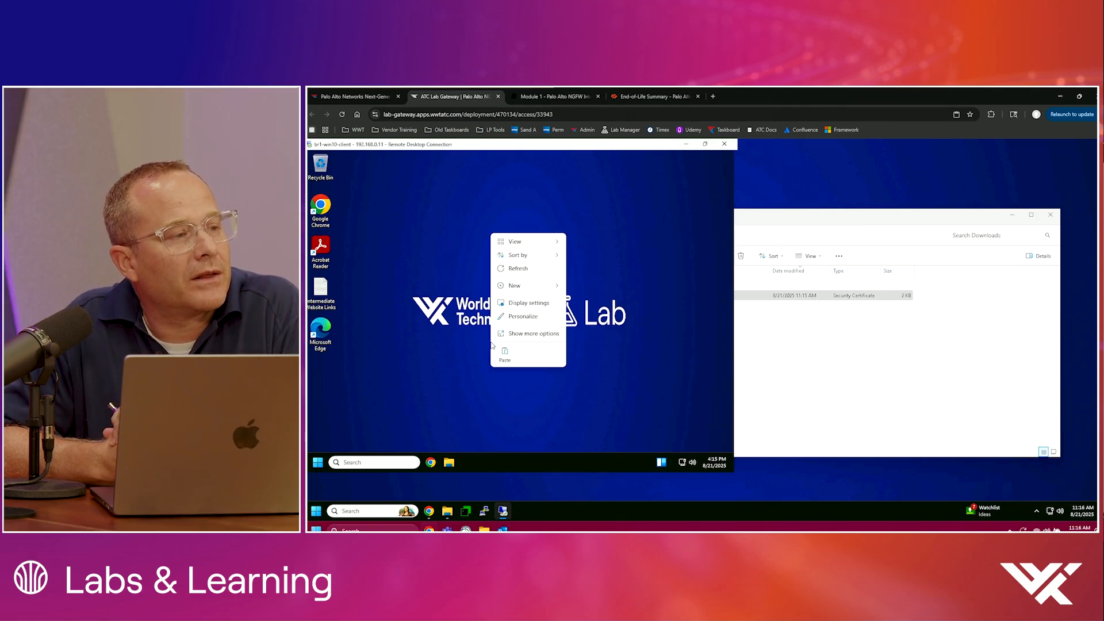
left_click(506, 354)
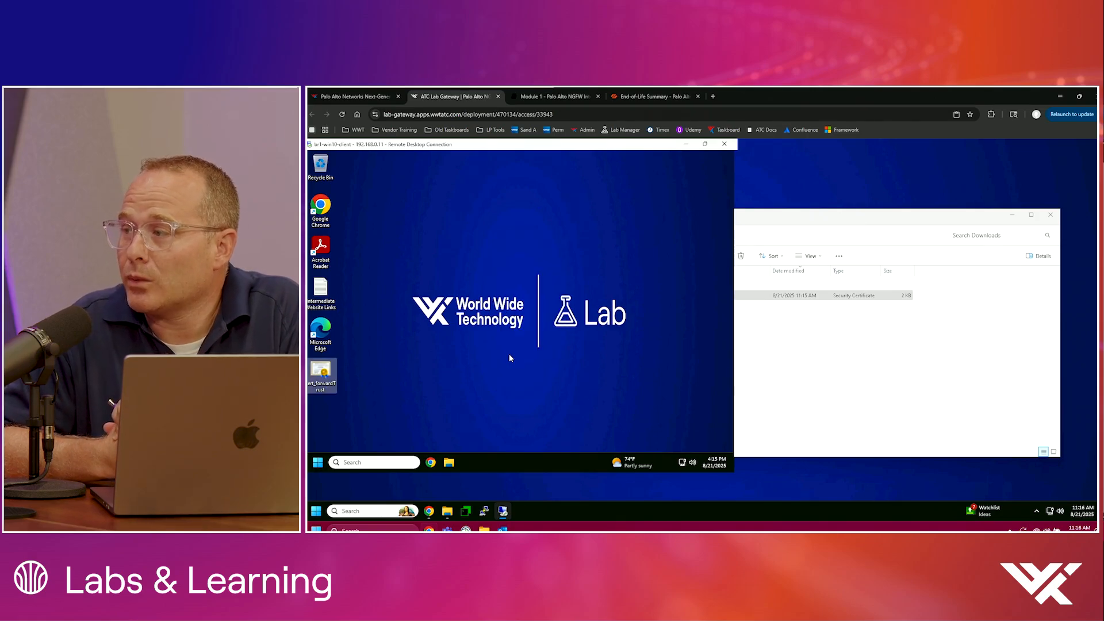
left_click(393, 364)
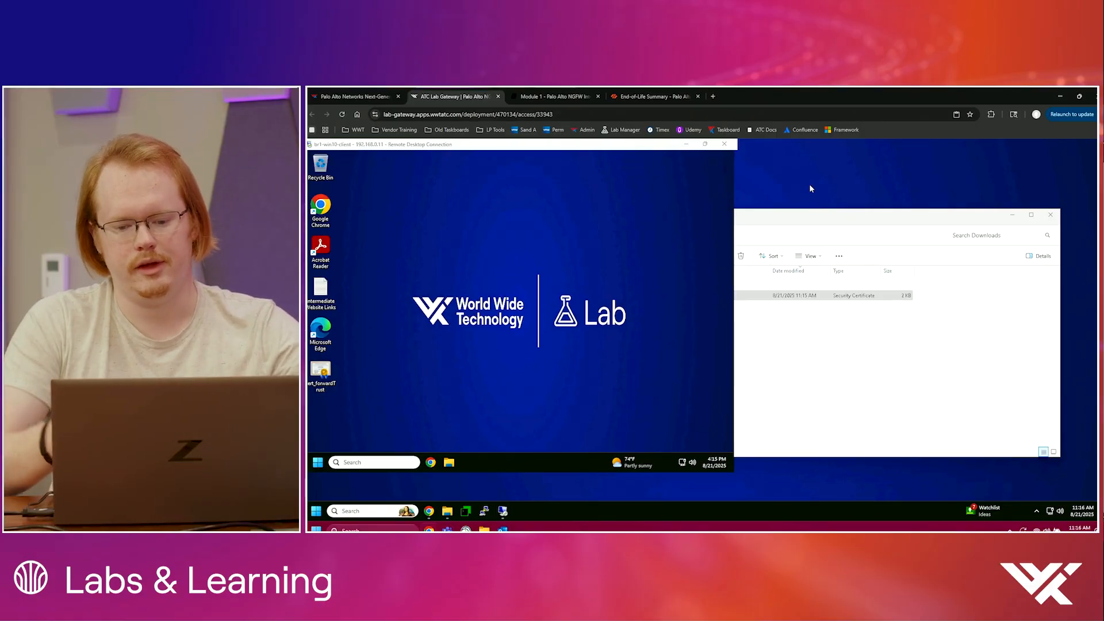
left_click(688, 145)
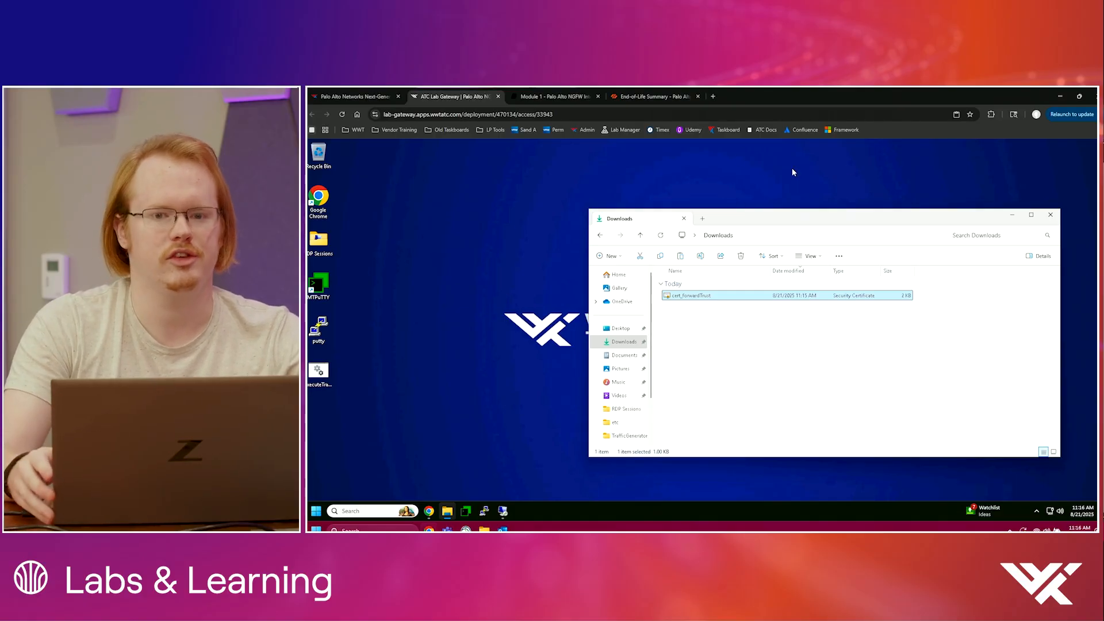
left_click(504, 514)
Step: Read the lab guide's instructions on installing the certificate on the client, including which certificate store to choose
left_click(568, 96)
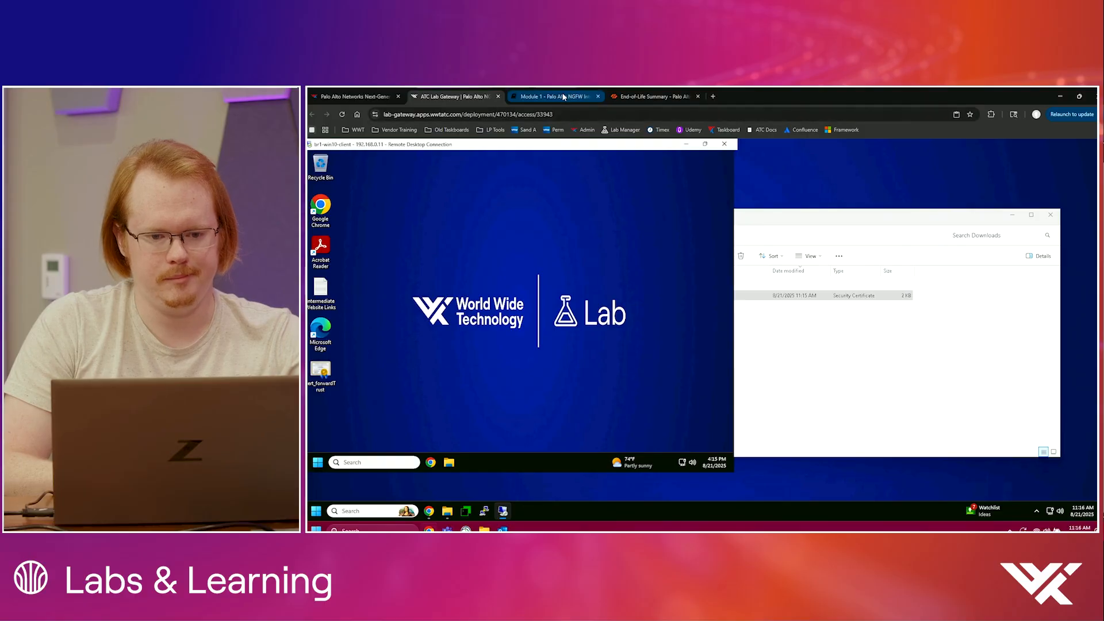
scroll(585, 363, "down", 10)
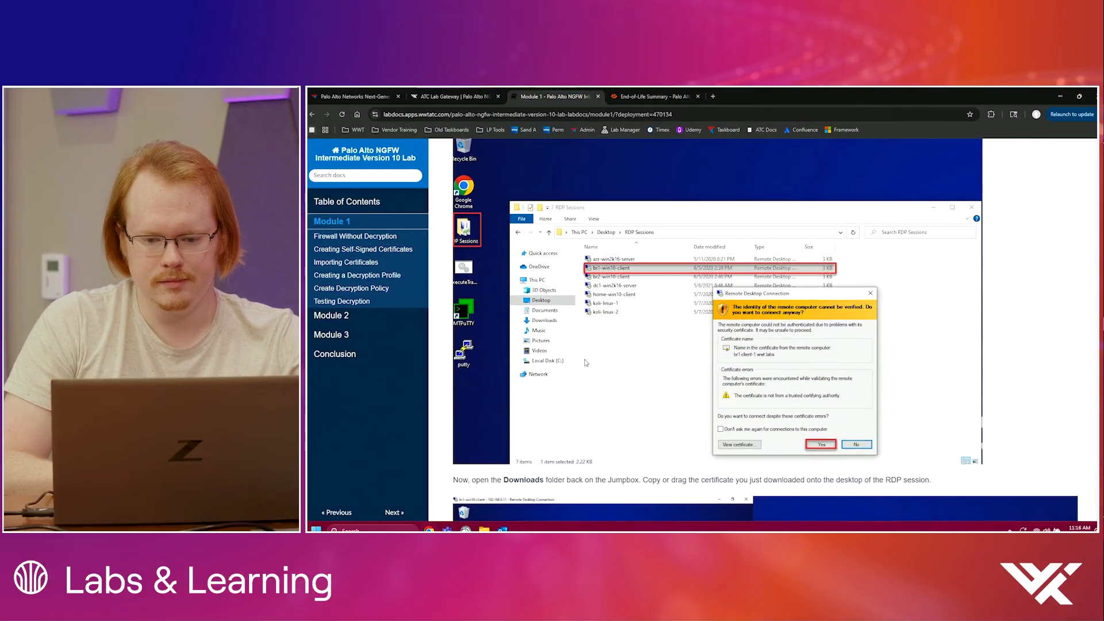
scroll(583, 359, "down", 5)
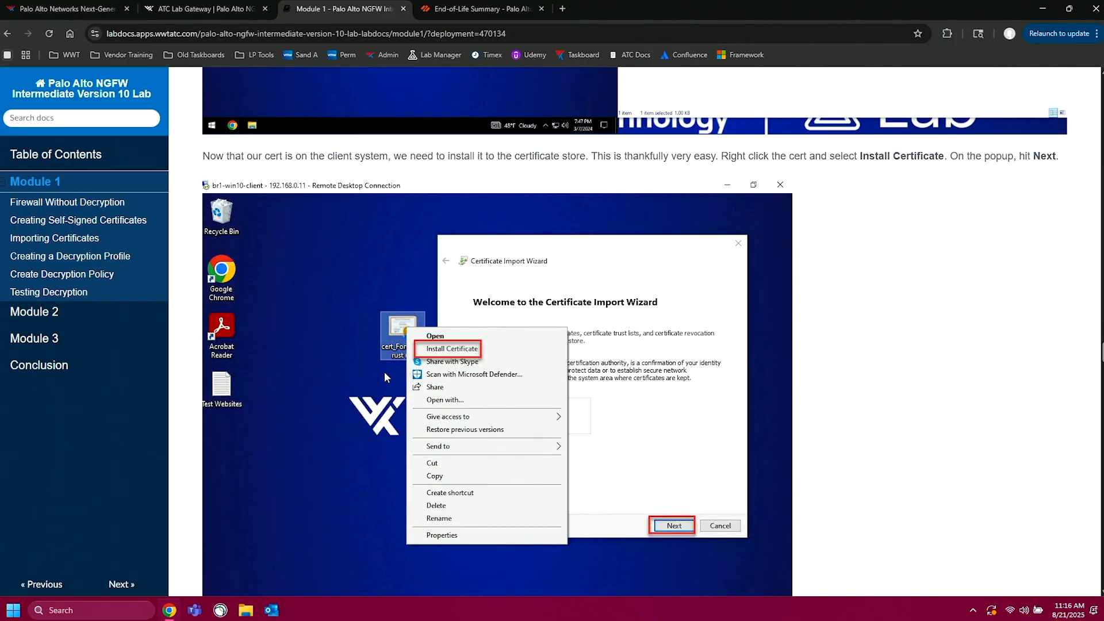
scroll(385, 377, "down", 6)
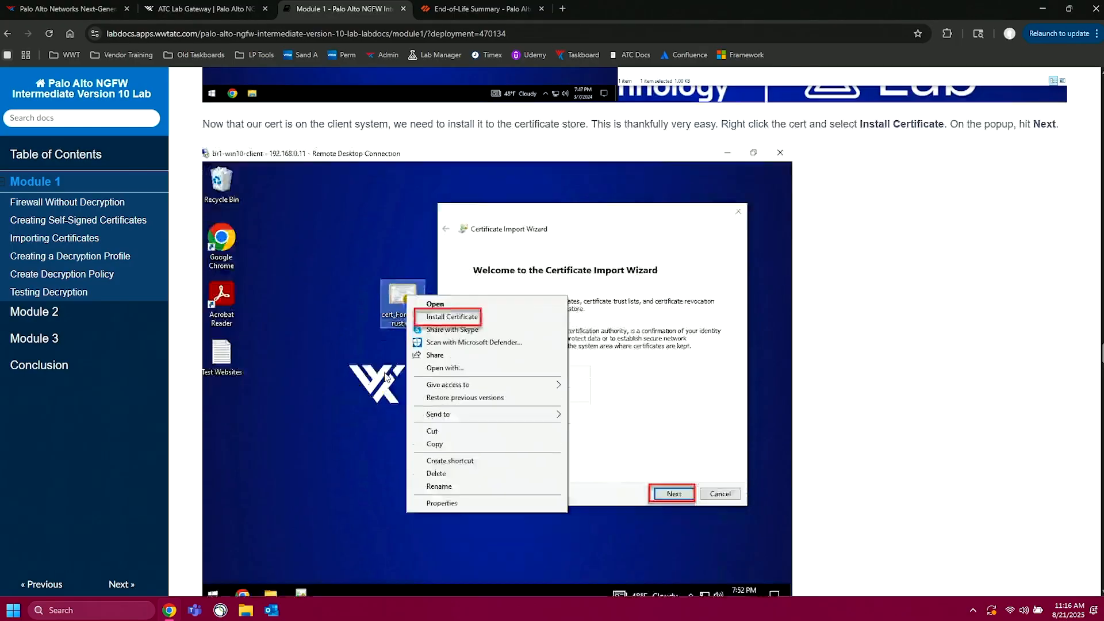
left_click_drag(545, 293, 729, 297)
left_click(499, 6)
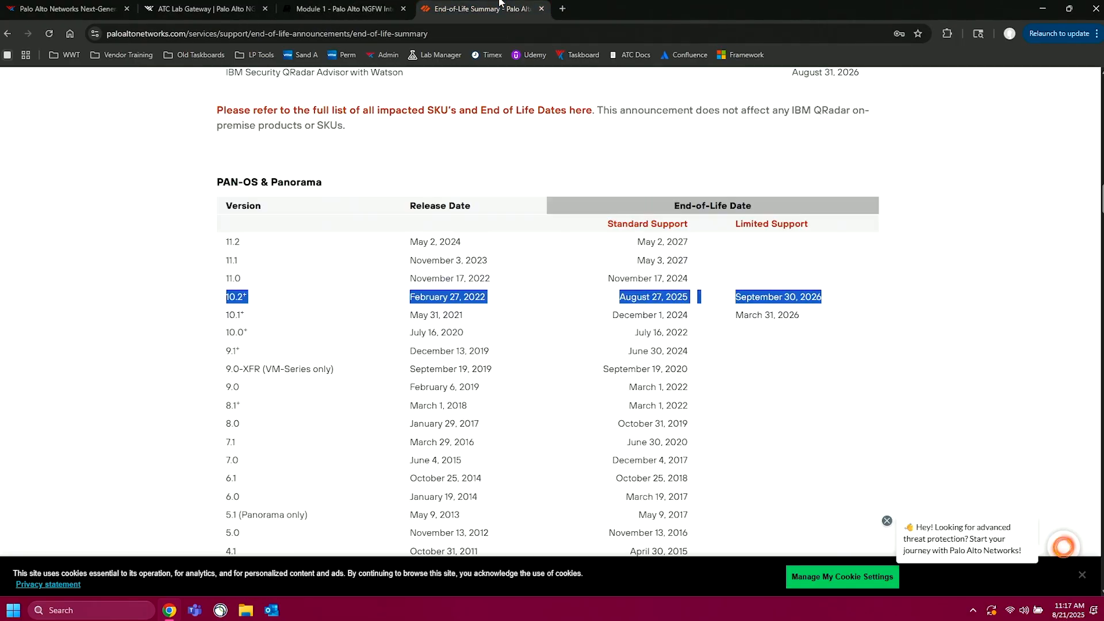
left_click(353, 7)
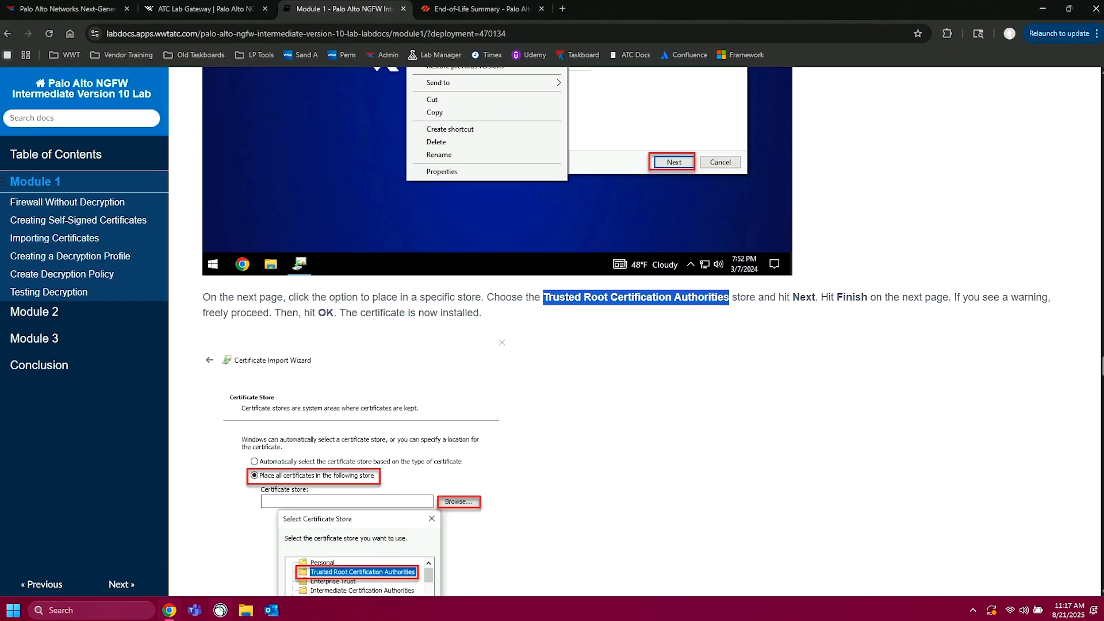
Step: Return to br1-win10-client and start installing the cert_forwardTrust certificate with Current User as the store location
left_click(201, 8)
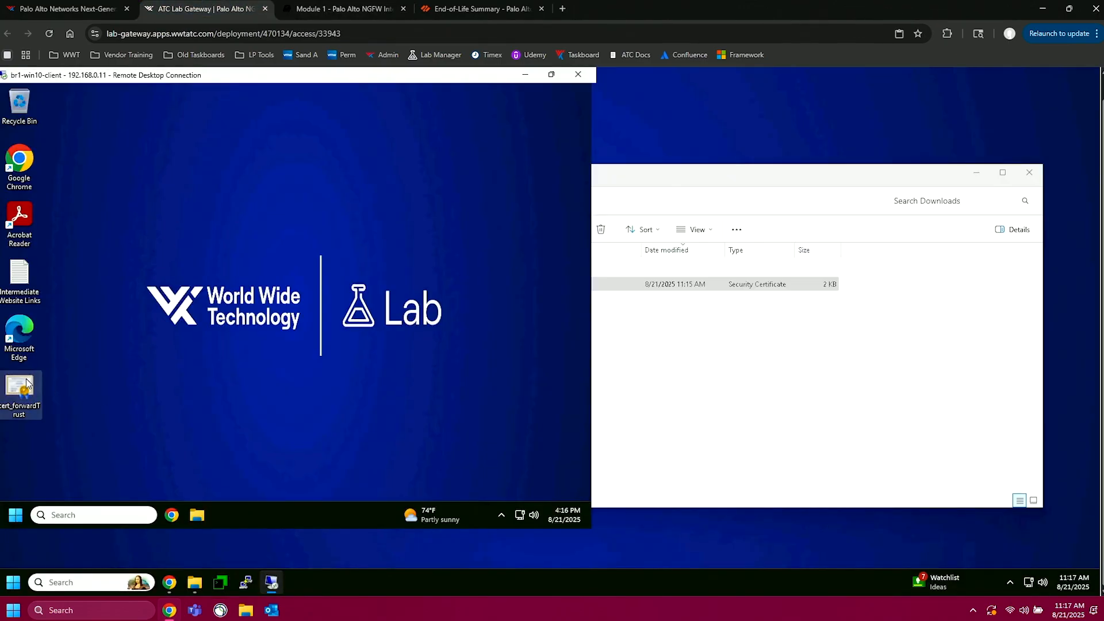
right_click(27, 384)
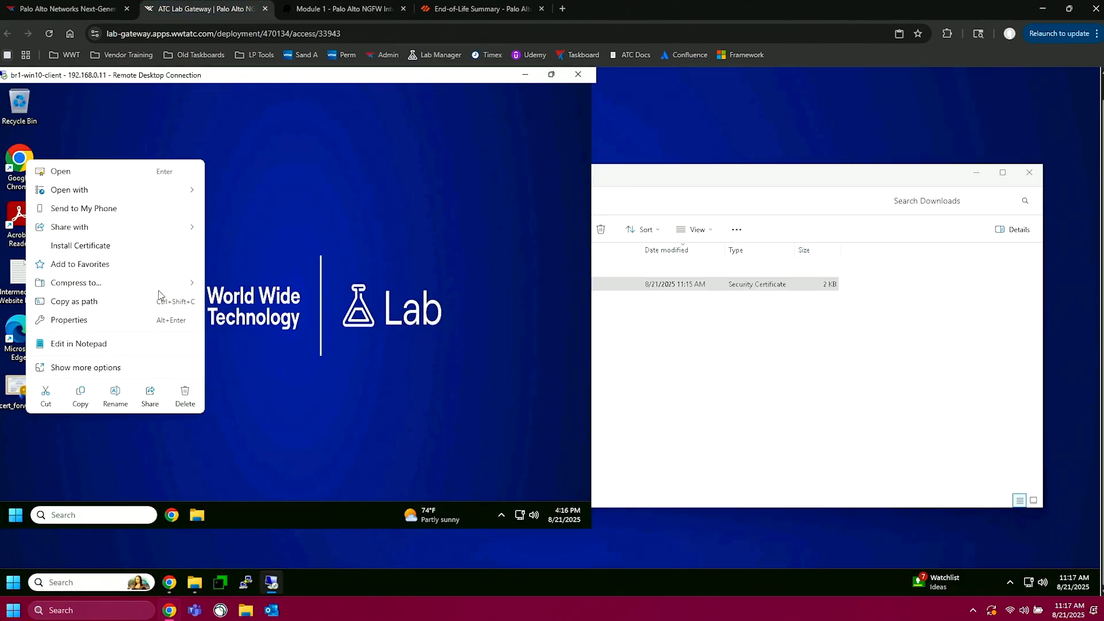
left_click(88, 245)
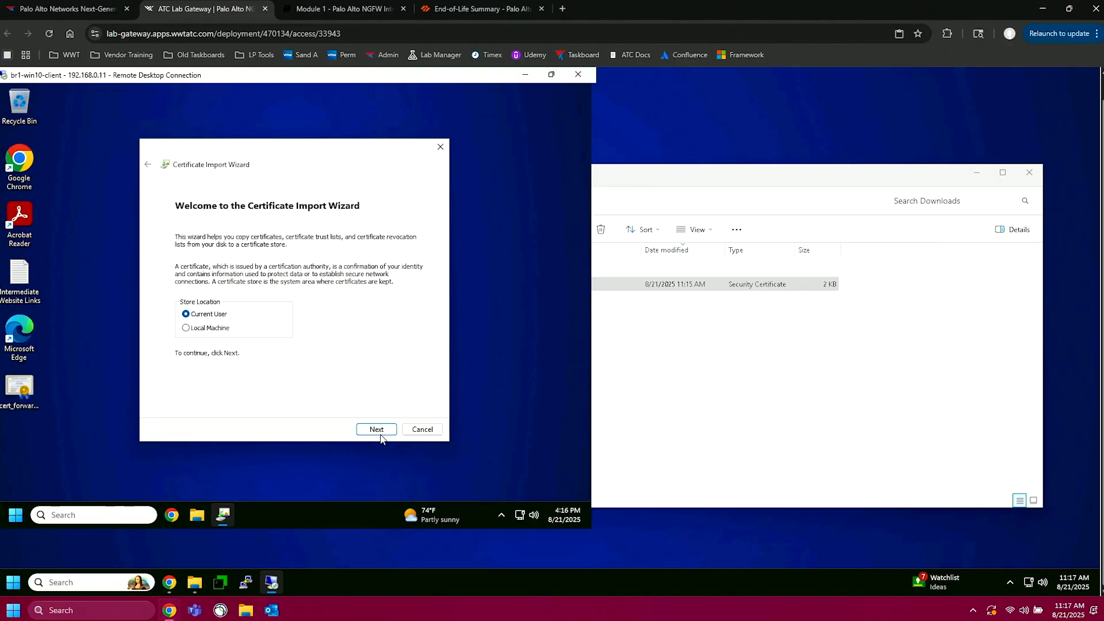
left_click(377, 430)
Step: Place the certificate in the Trusted Root Certification Authorities store and complete the import
left_click(304, 282)
left_click(381, 309)
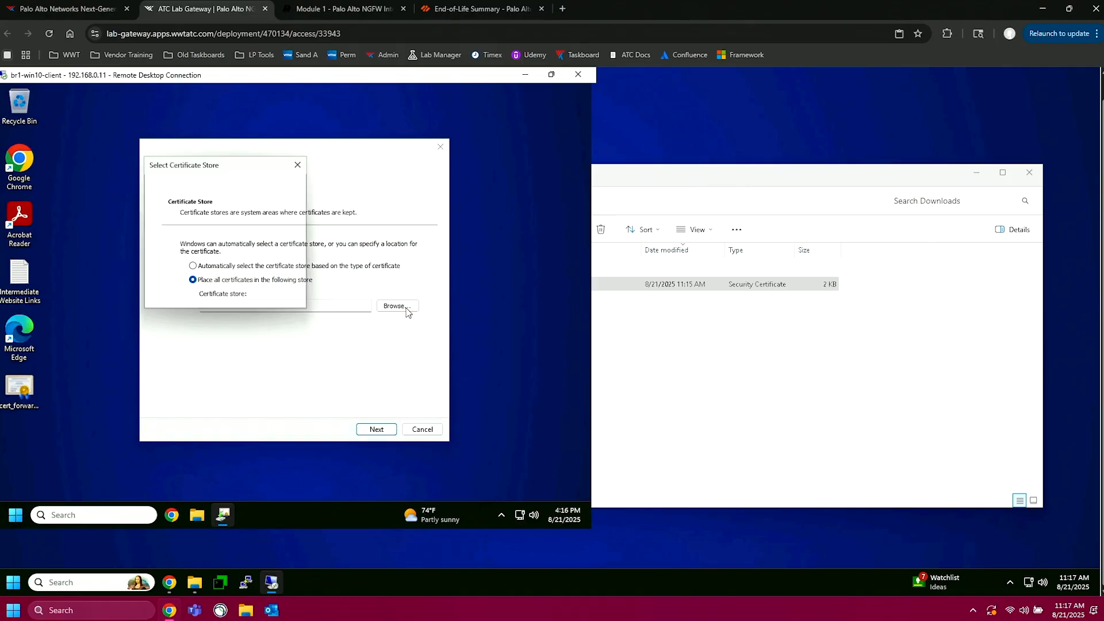
left_click(237, 219)
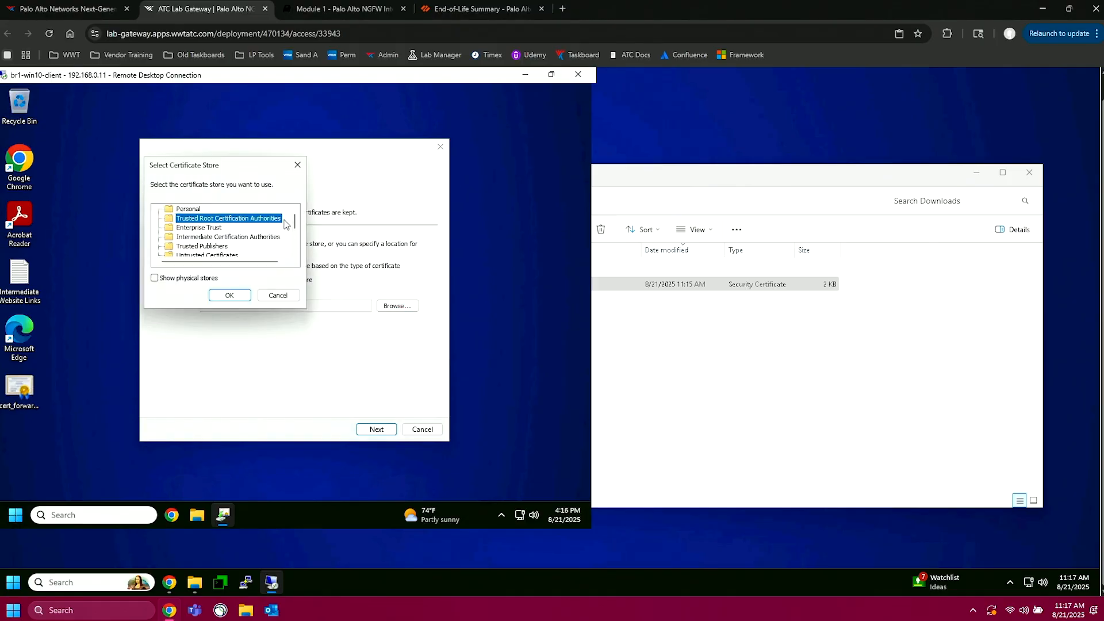
left_click(230, 295)
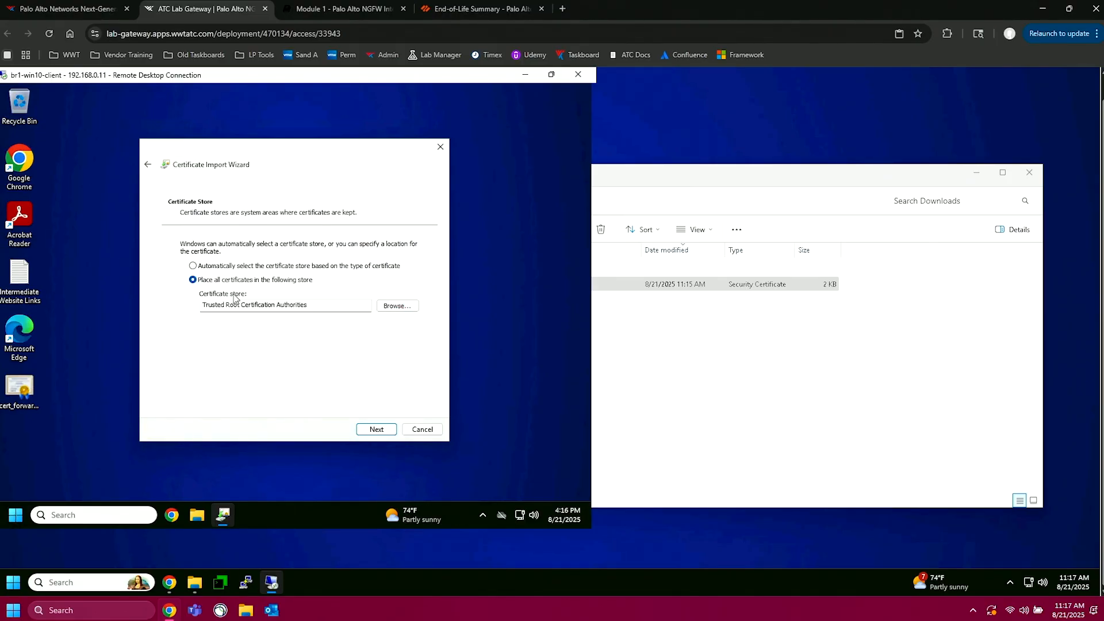
left_click(375, 432)
left_click(374, 431)
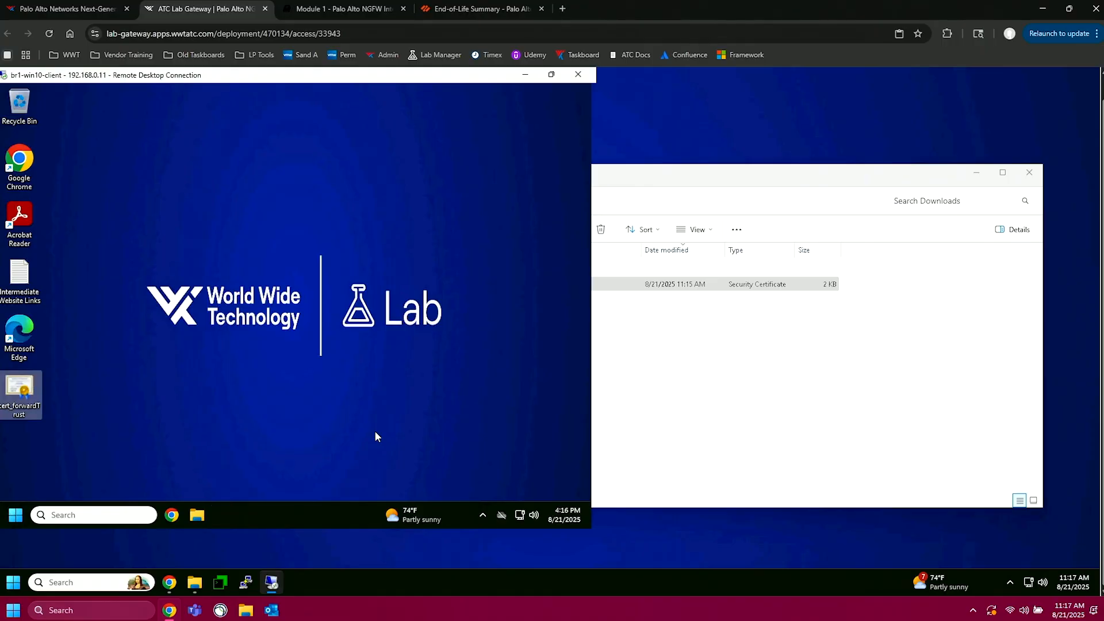
left_click(355, 405)
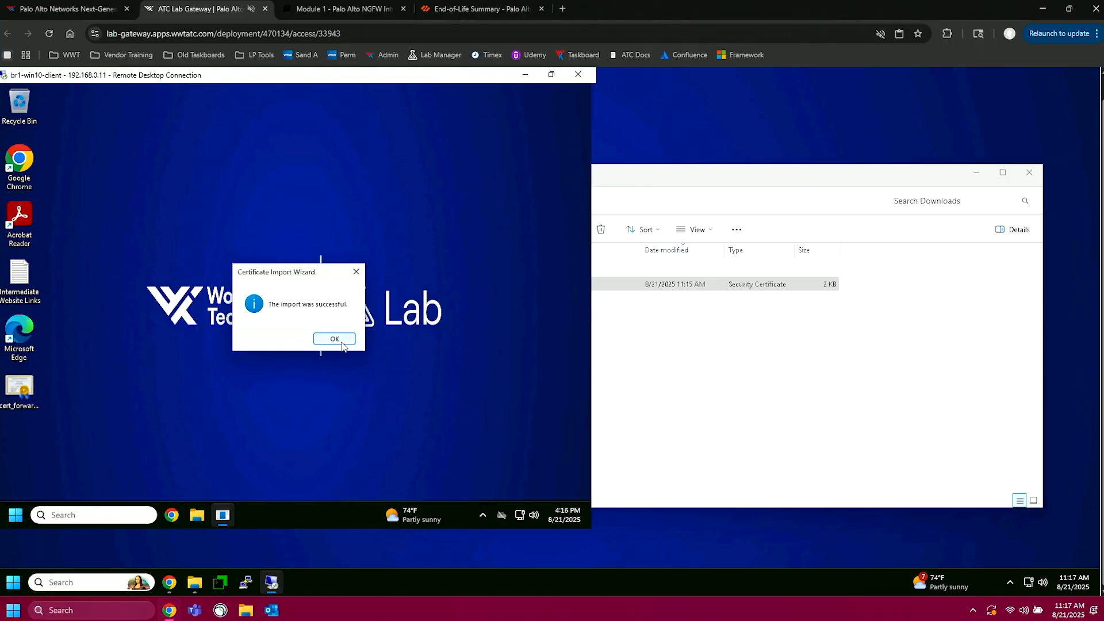
left_click(340, 344)
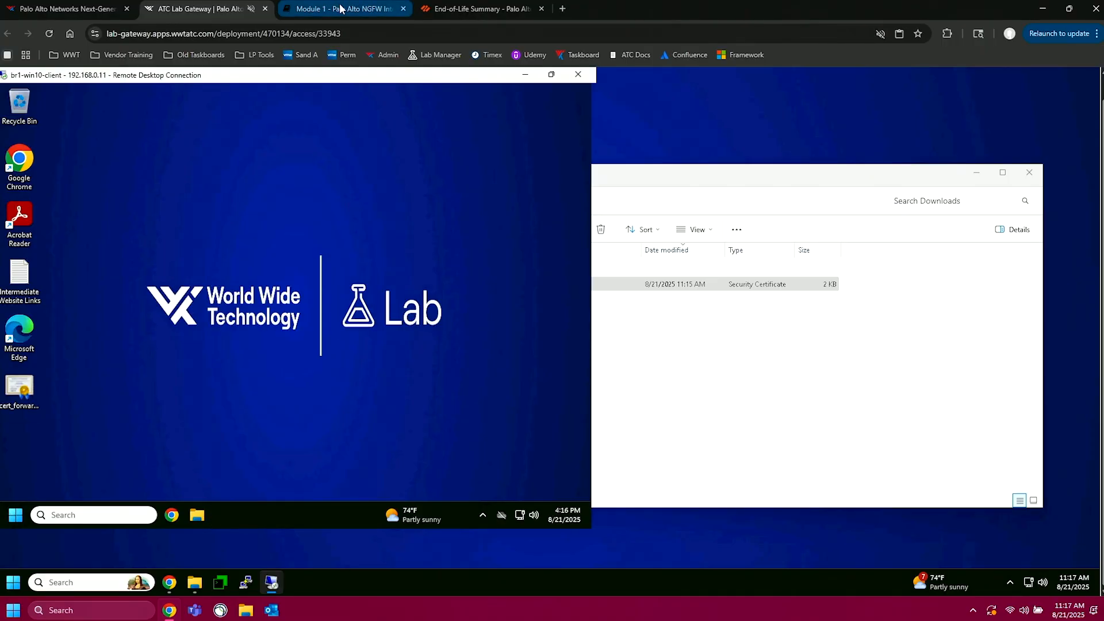
Step: Read the lab guide's Creating a Decryption Profile introduction and open the Objects section on the br1-panfw-1 firewall
left_click(342, 8)
scroll(366, 315, "down", 10)
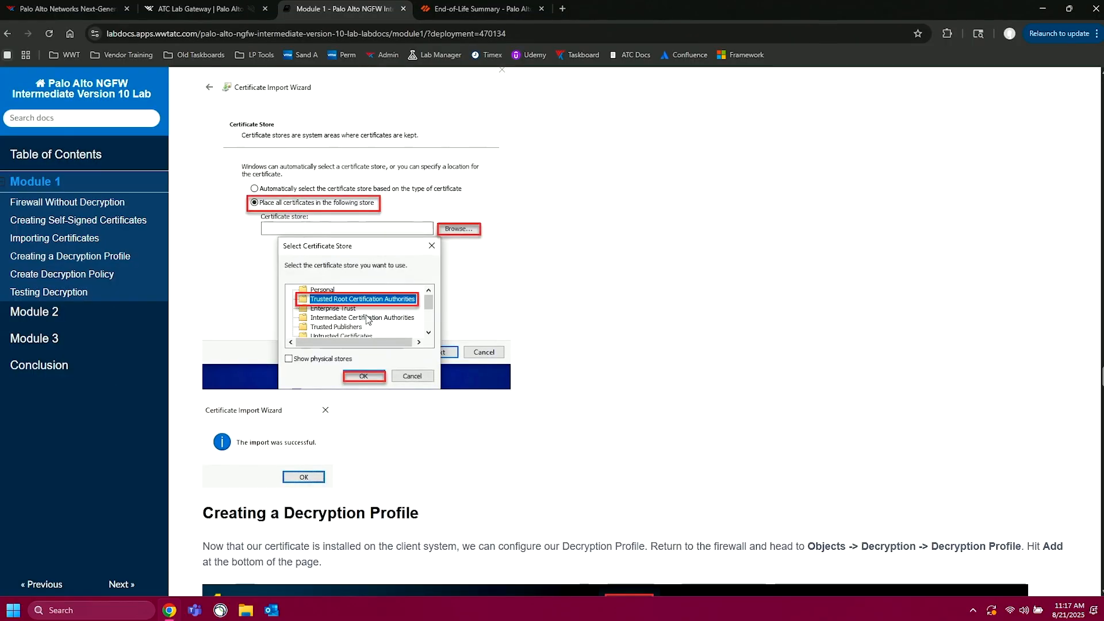
scroll(366, 315, "down", 2)
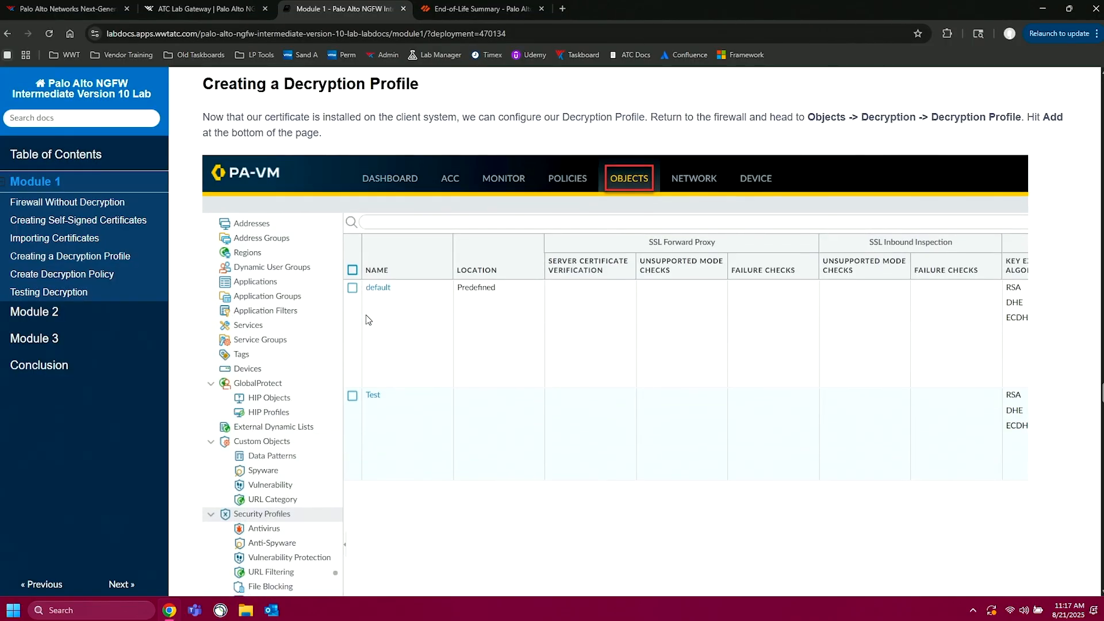
left_click(218, 9)
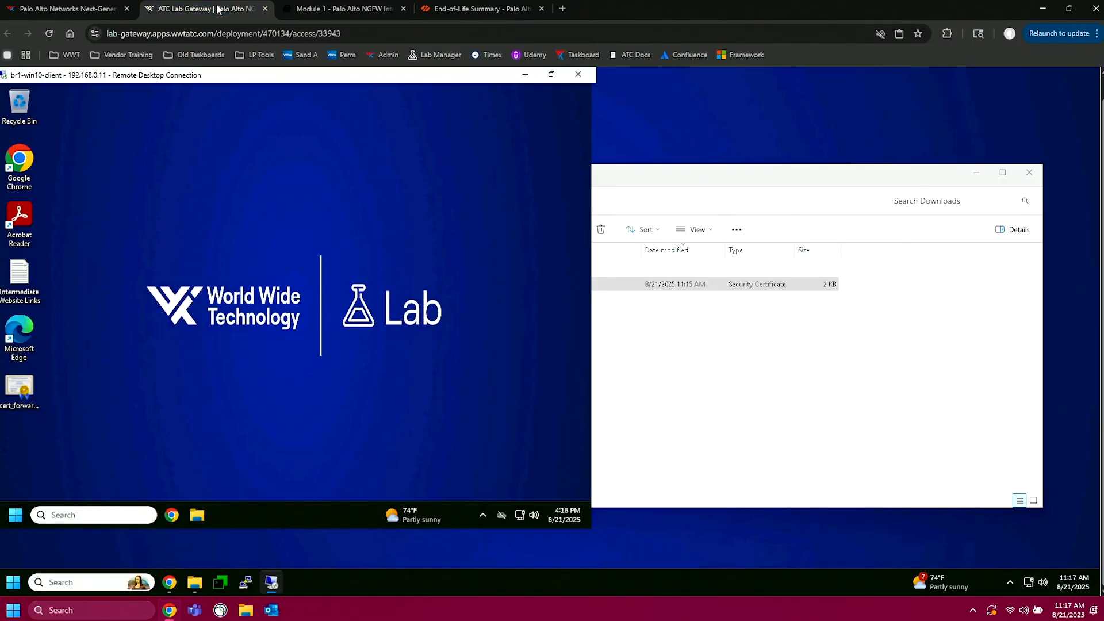
left_click(170, 582)
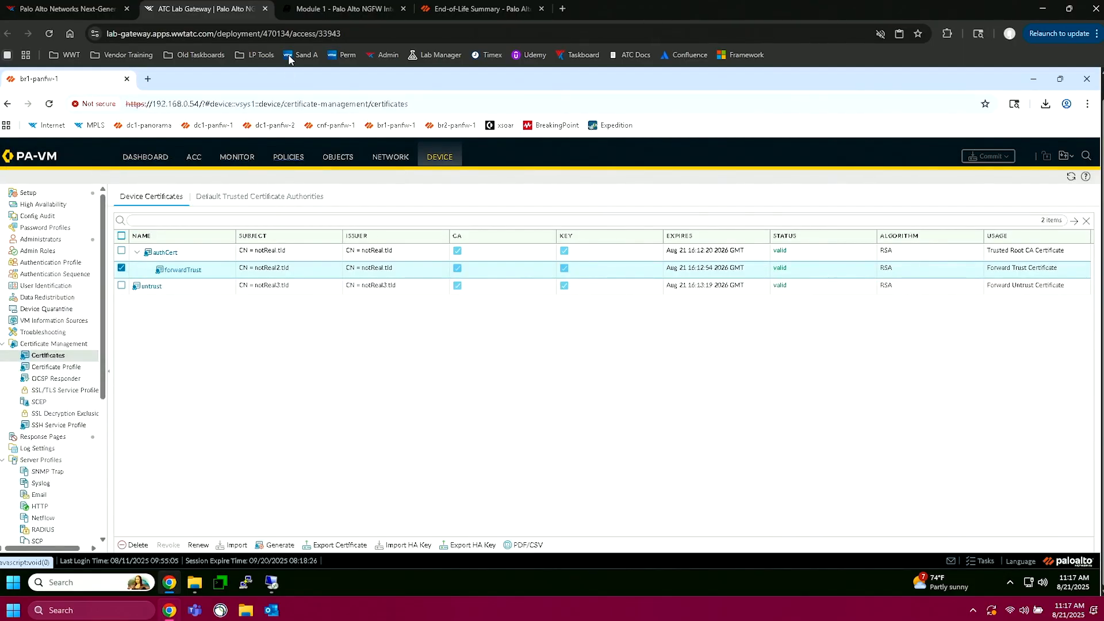
left_click(338, 158)
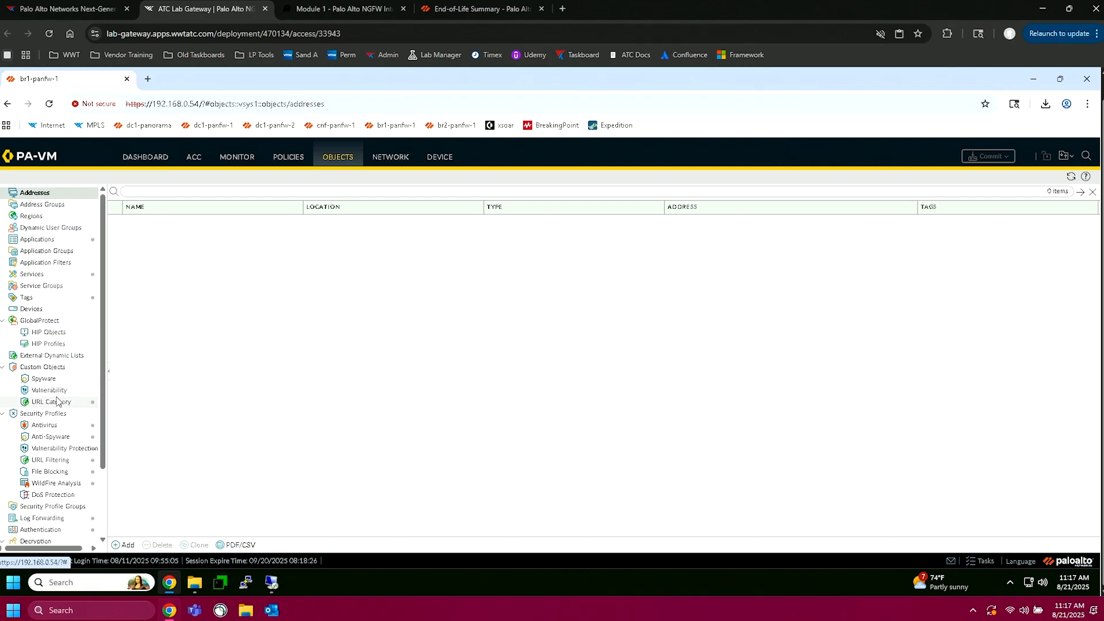
Step: Check the lab guide for where decryption profiles are managed and start adding a new Decryption Profile on the firewall
left_click(346, 9)
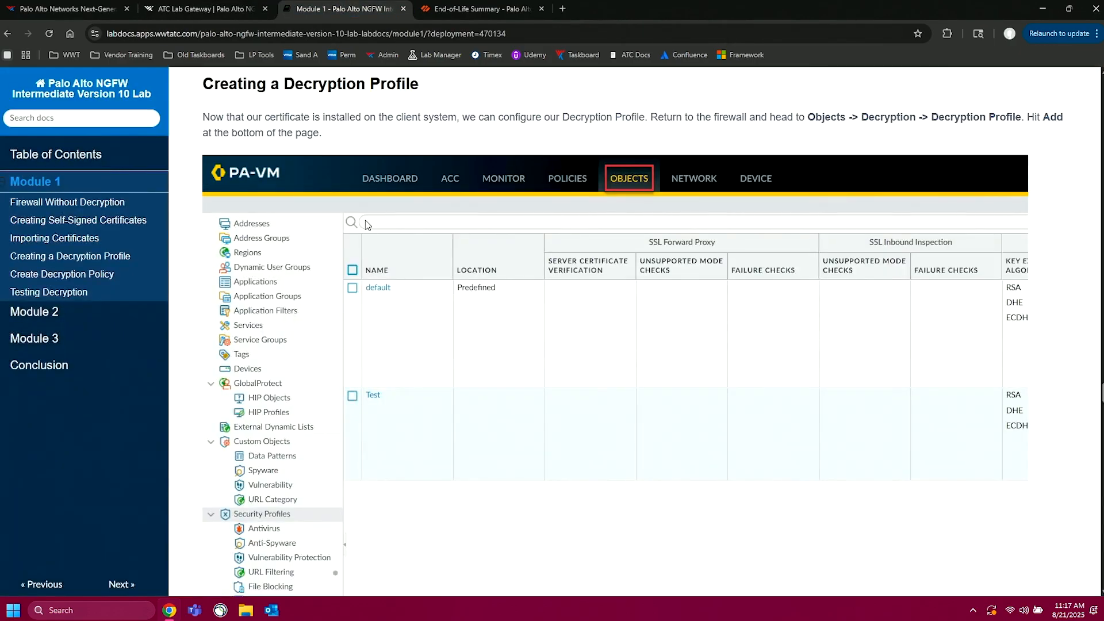
scroll(402, 329, "down", 5)
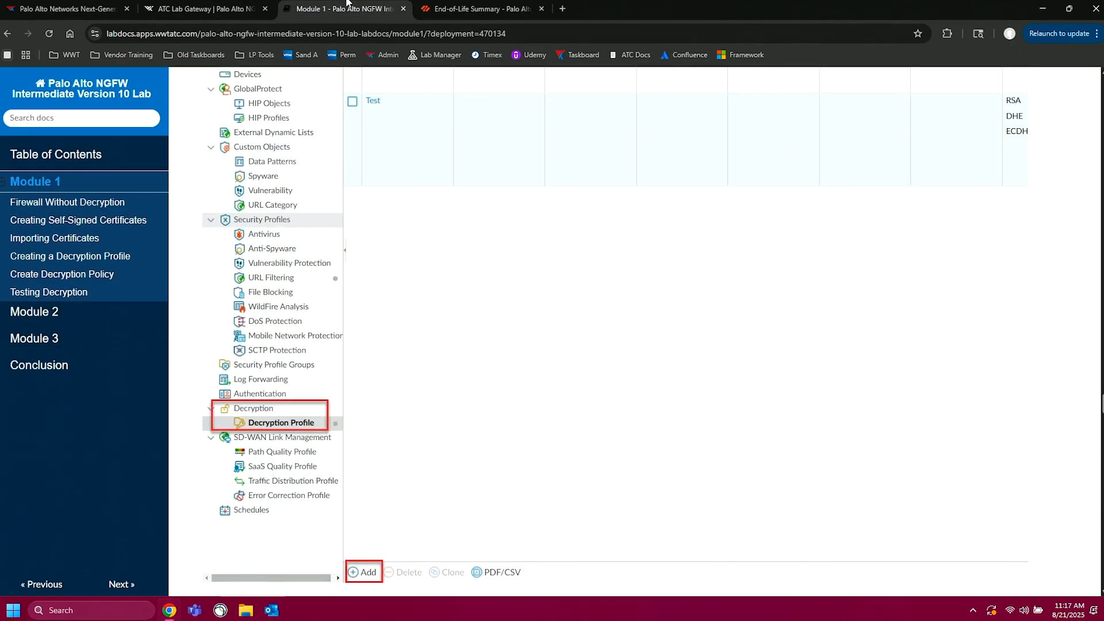
left_click(208, 7)
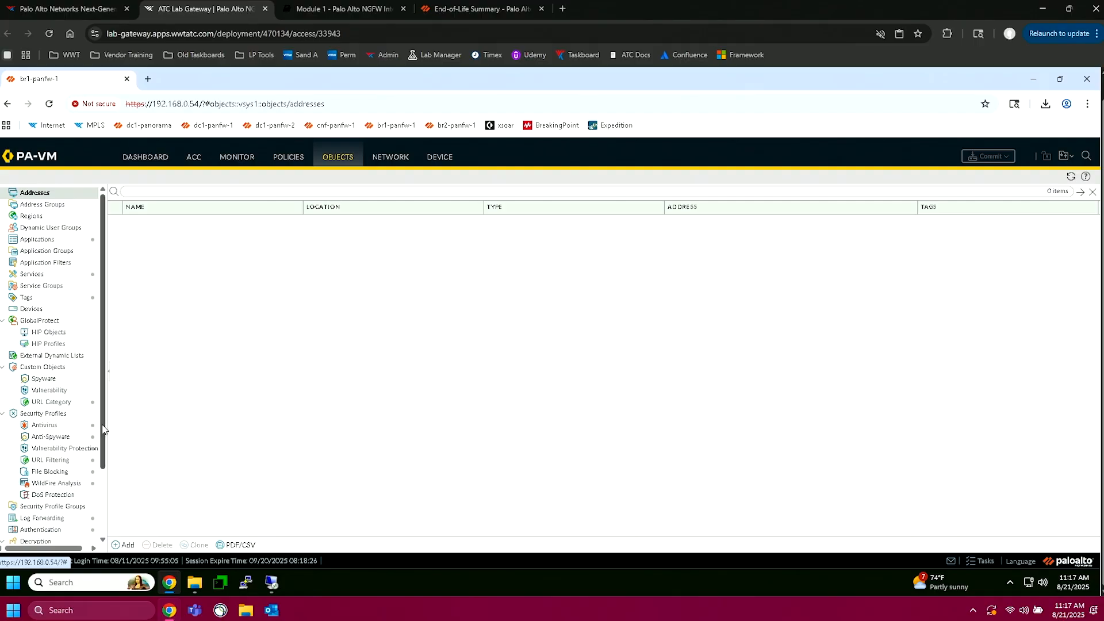
scroll(102, 428, "down", 2)
left_click(57, 502)
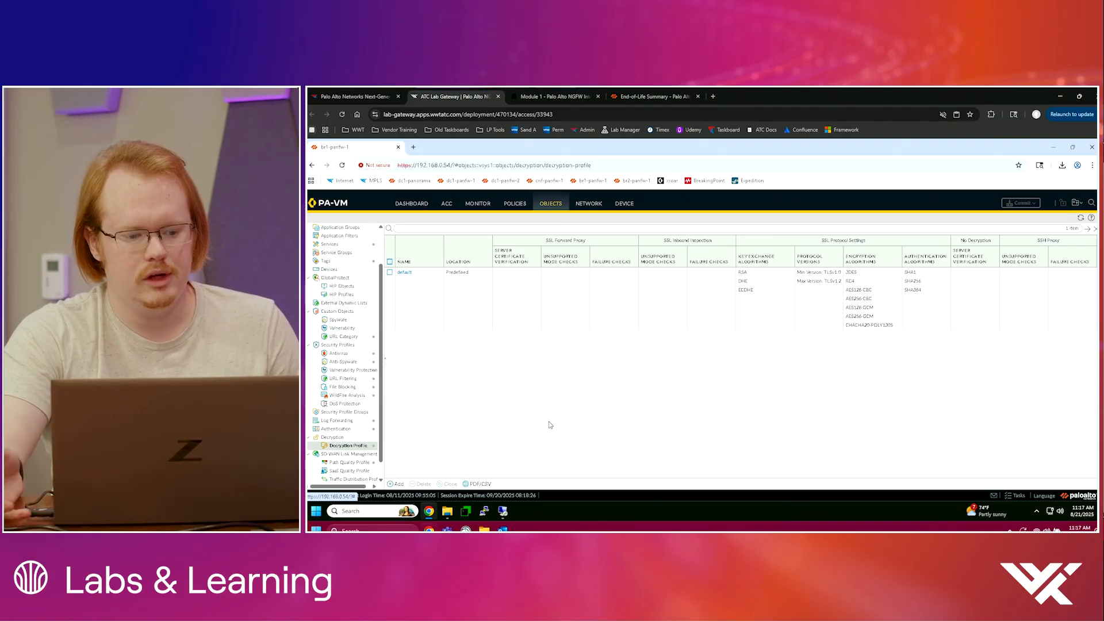
left_click(397, 484)
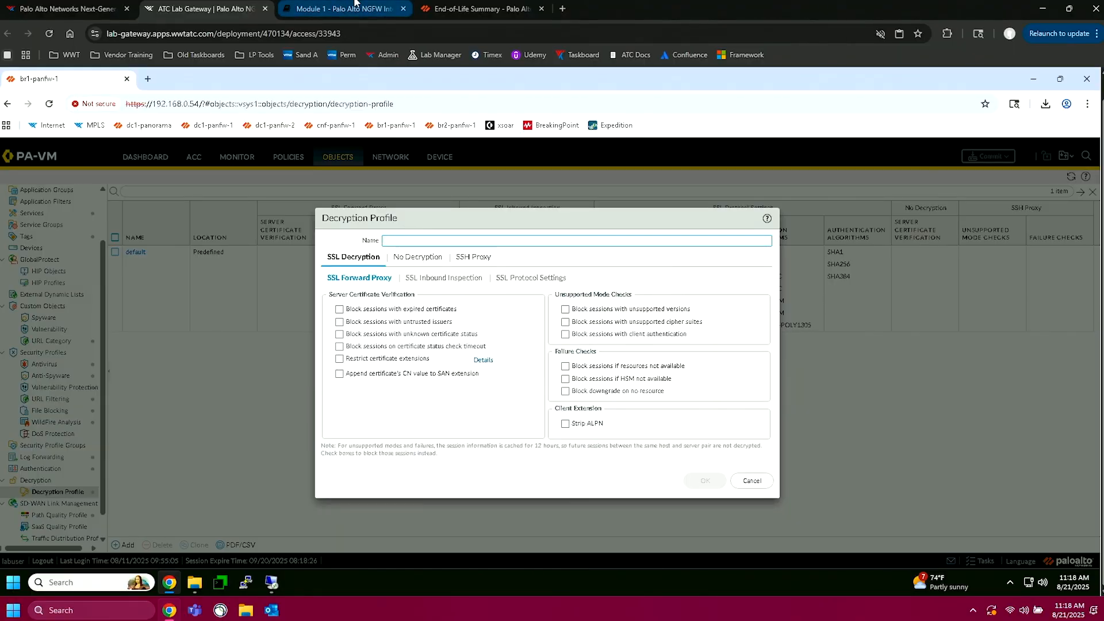
Step: Read the lab guide's notes on decryption profile settings and view the new profile's No Decryption options on the firewall
left_click(355, 6)
scroll(363, 268, "down", 8)
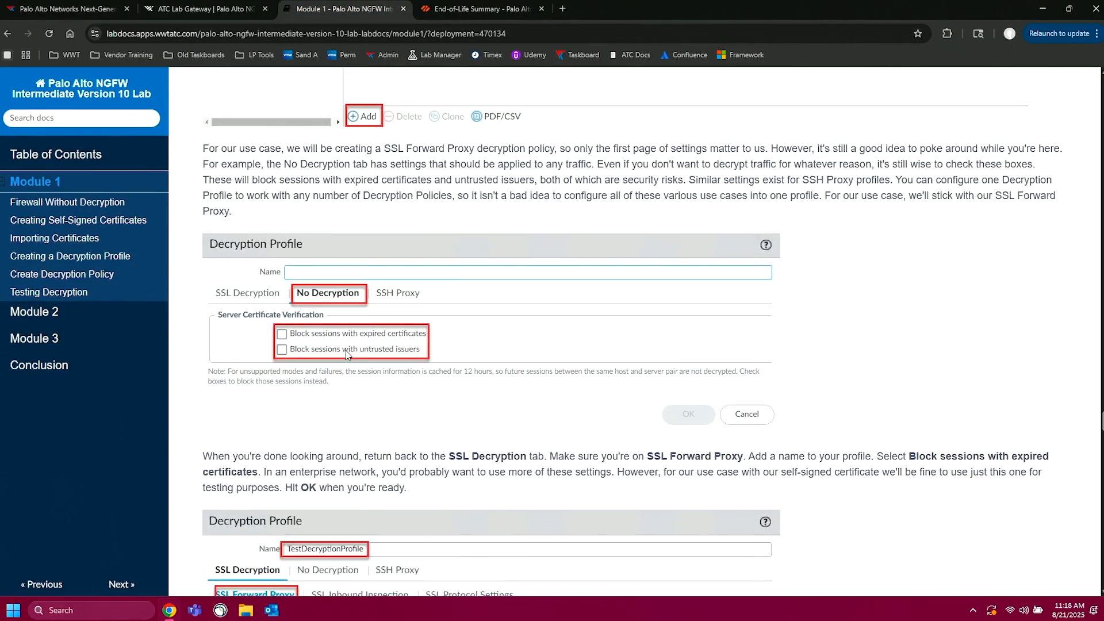
left_click(226, 7)
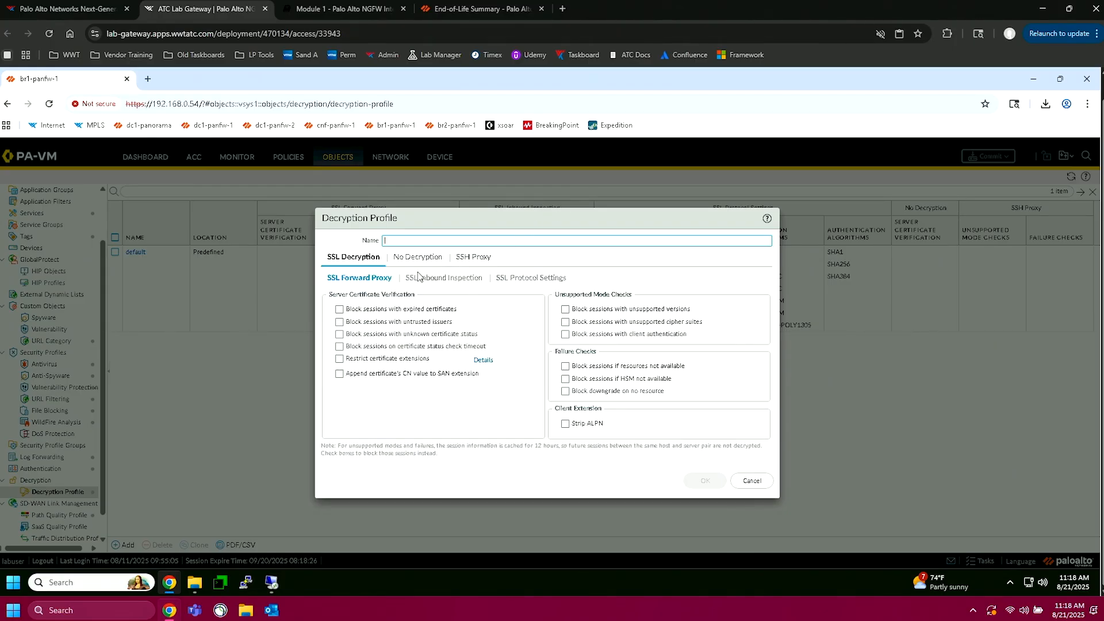
left_click(419, 258)
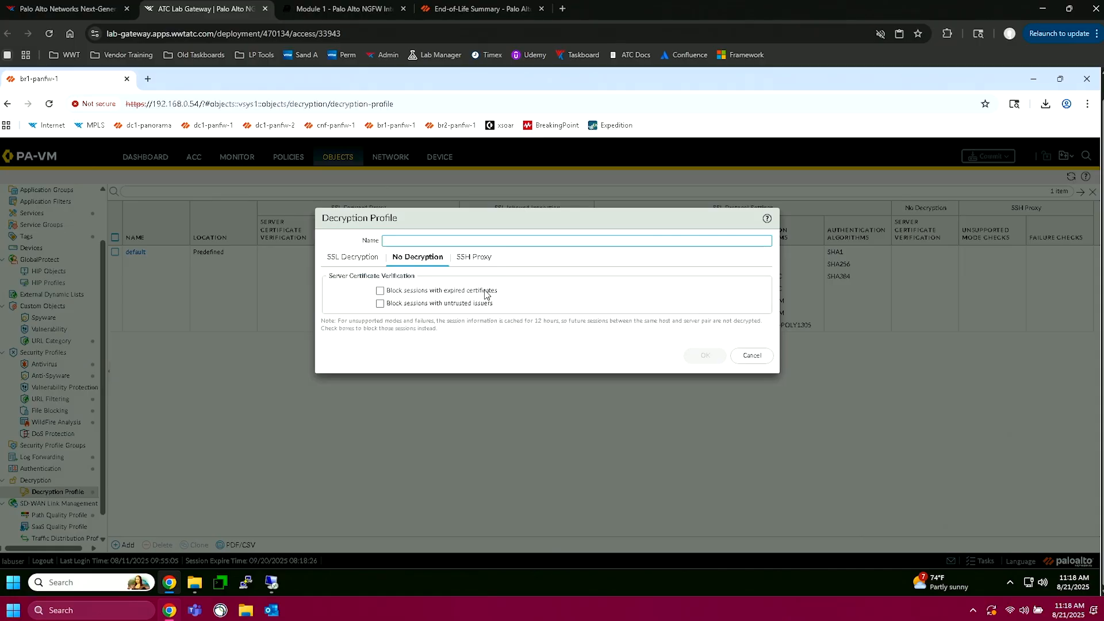
Step: Following the lab guide, name the profile decryption, enable Block sessions with expired certificates under SSL Forward Proxy, and save it
left_click(343, 9)
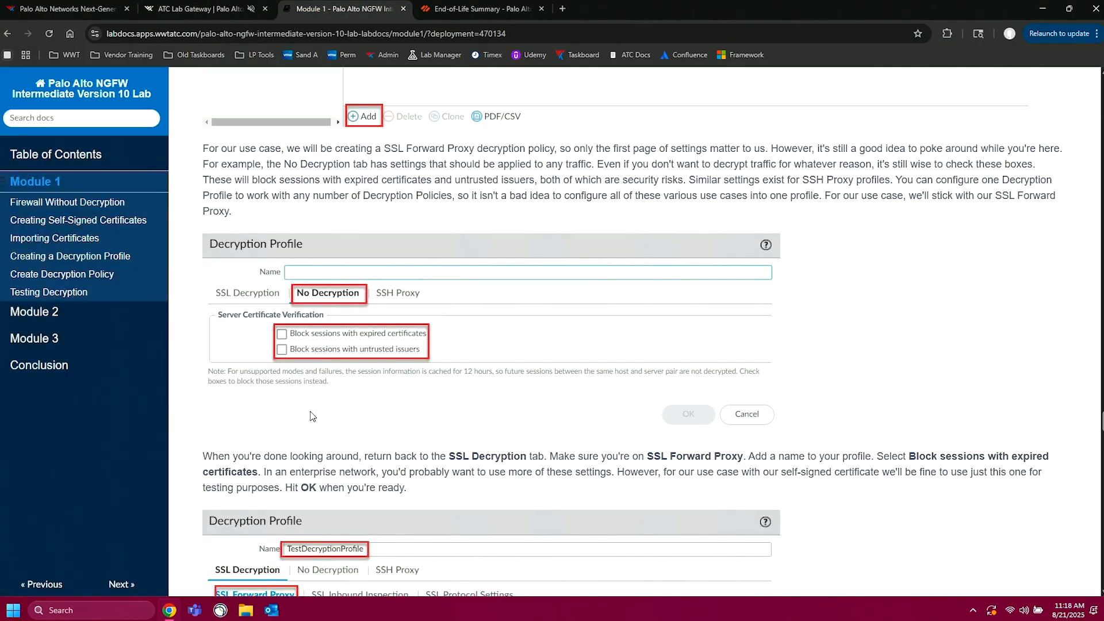
scroll(311, 415, "down", 2)
scroll(311, 416, "down", 3)
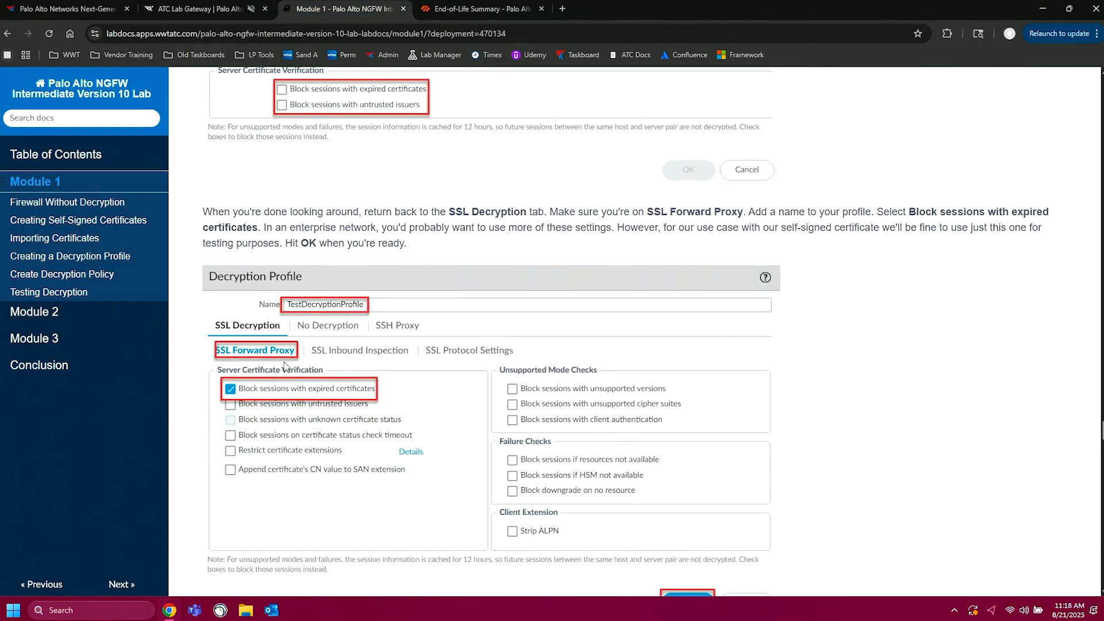
left_click(208, 8)
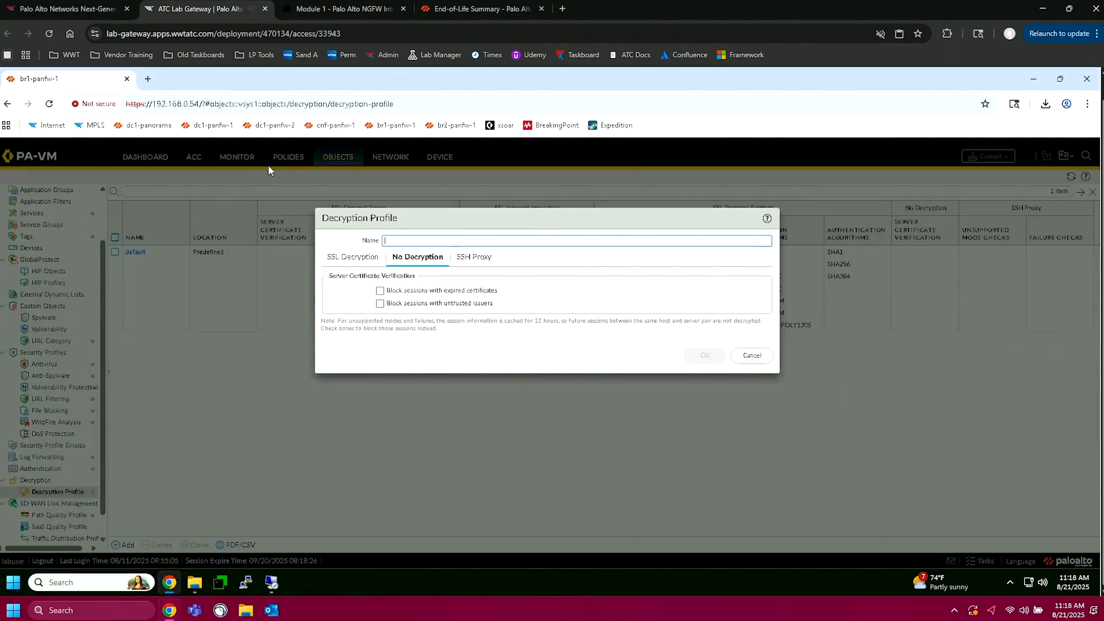
left_click(339, 310)
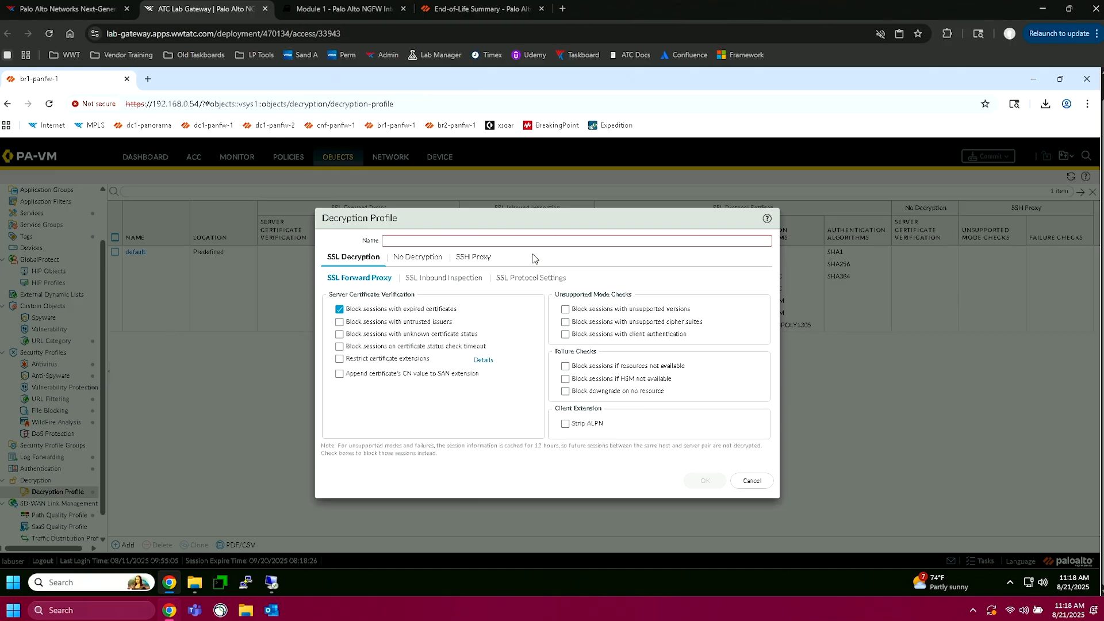
type("decryption")
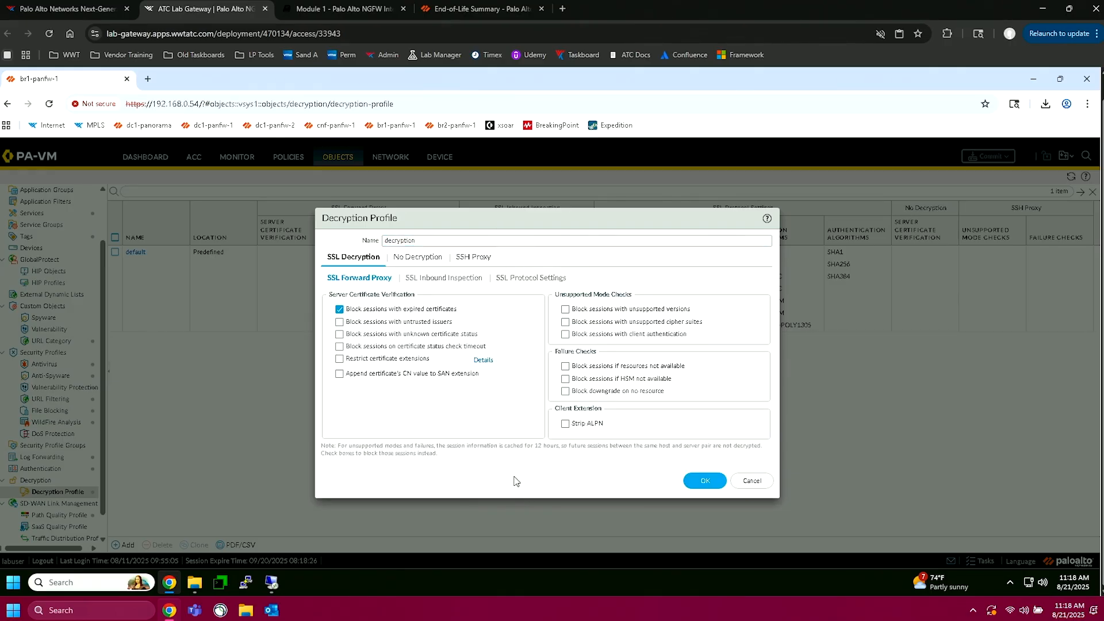
left_click(711, 483)
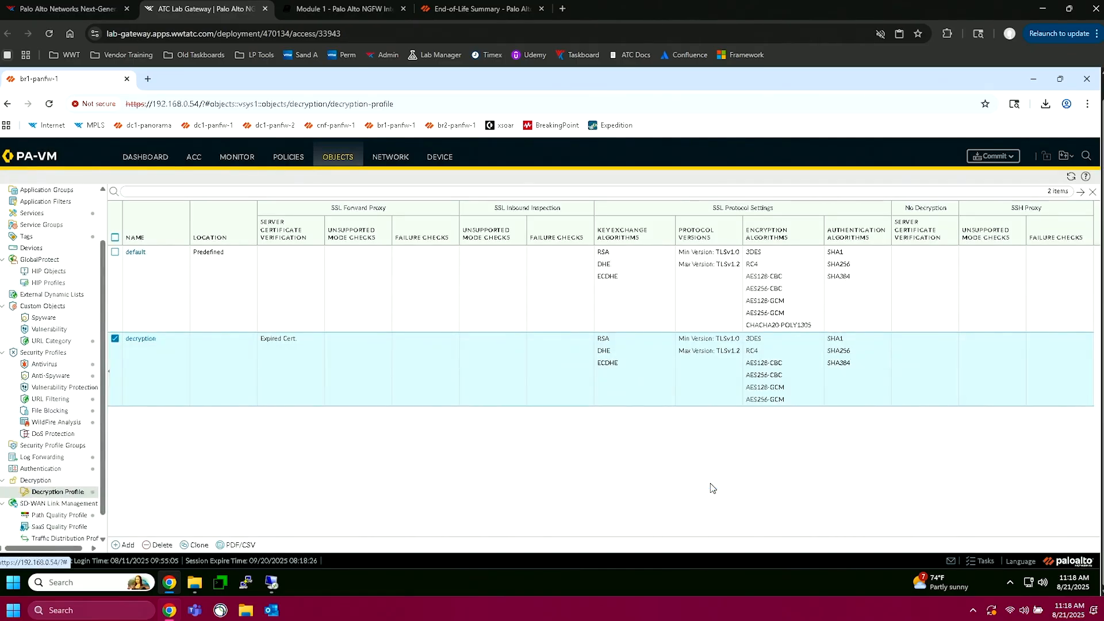
Step: Commit the pending firewall changes and view the PAN-OS end-of-life summary while the commit runs
left_click(987, 156)
left_click(649, 496)
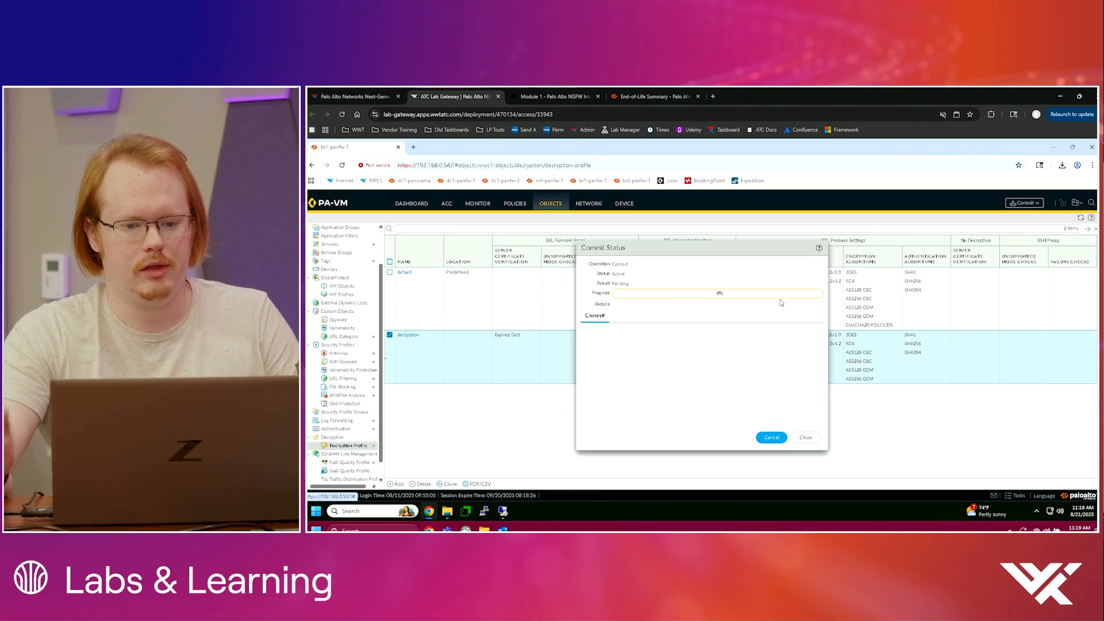
left_click(640, 96)
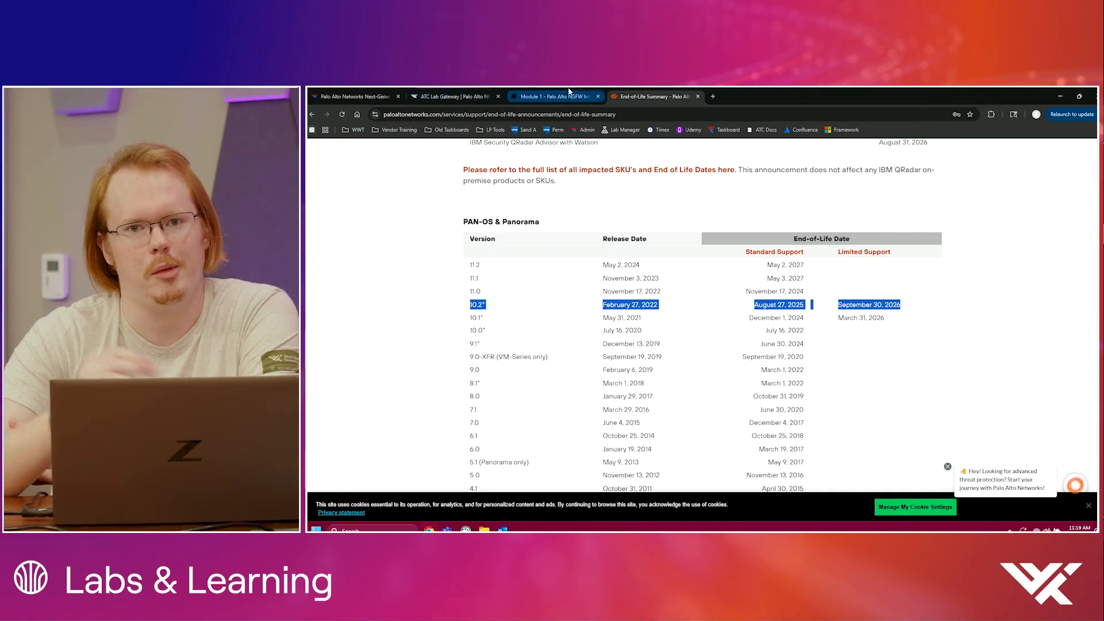
Step: Return to the firewall, dismiss the commit status and open the Policies section
left_click(568, 90)
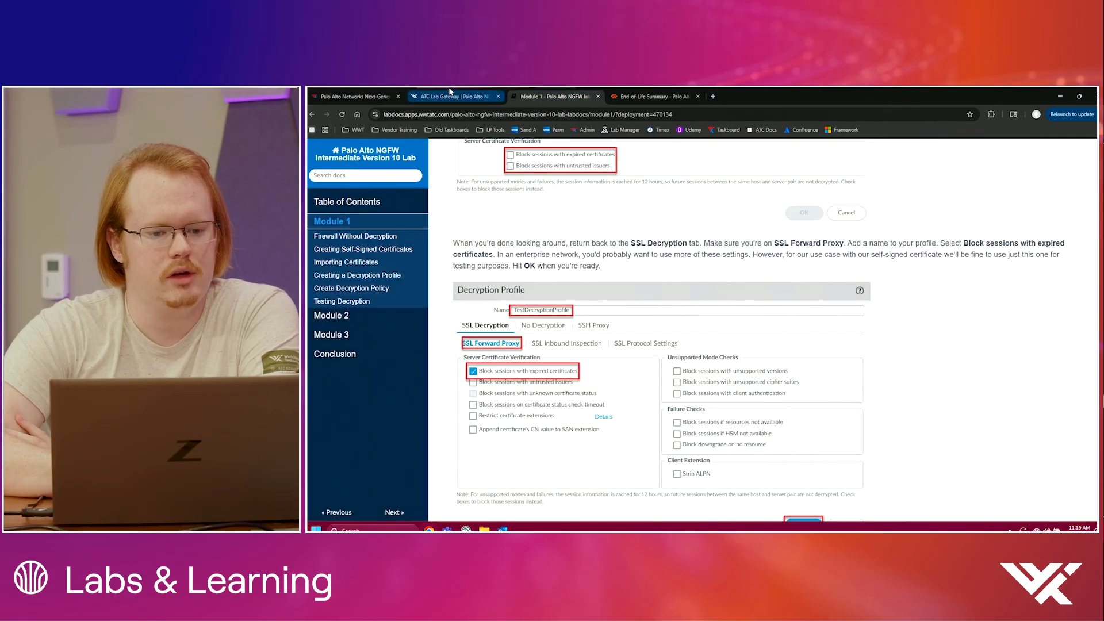
left_click(450, 94)
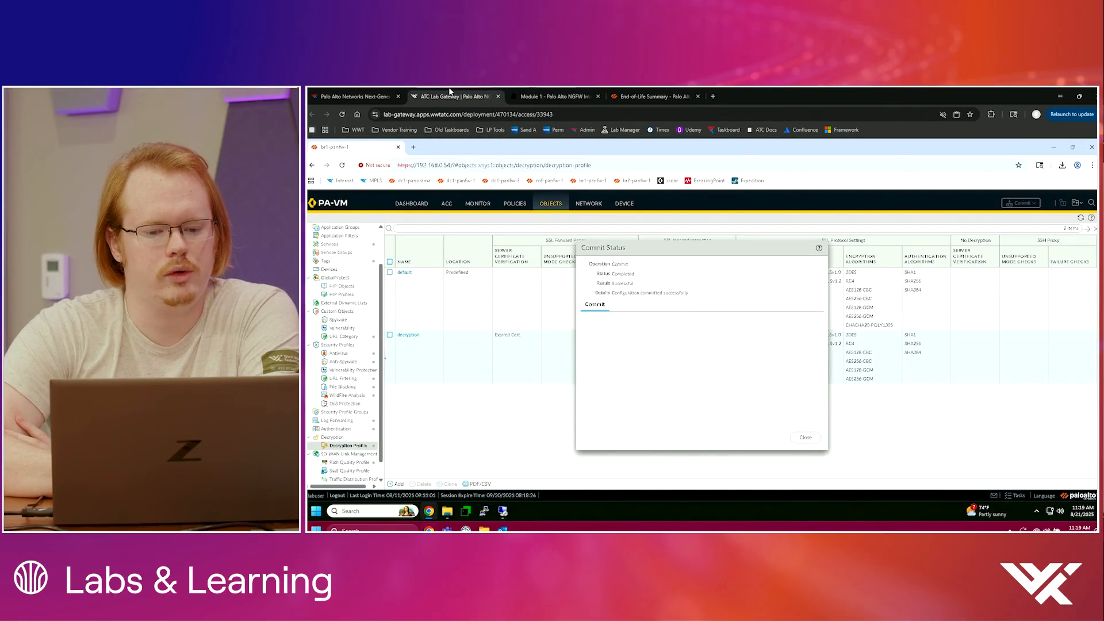
left_click(806, 438)
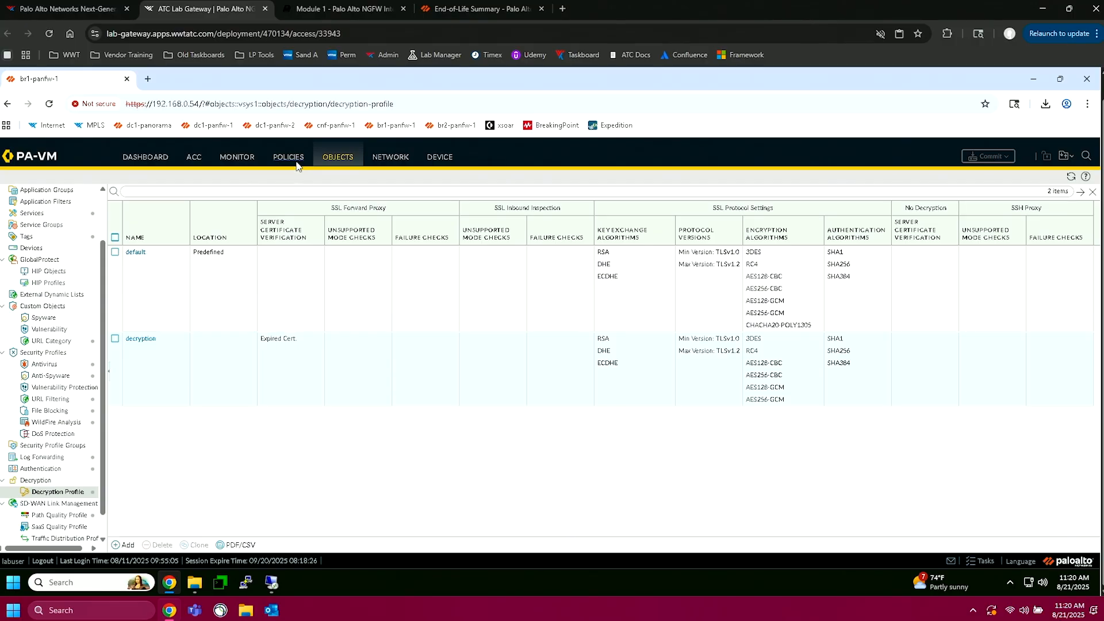
left_click(290, 160)
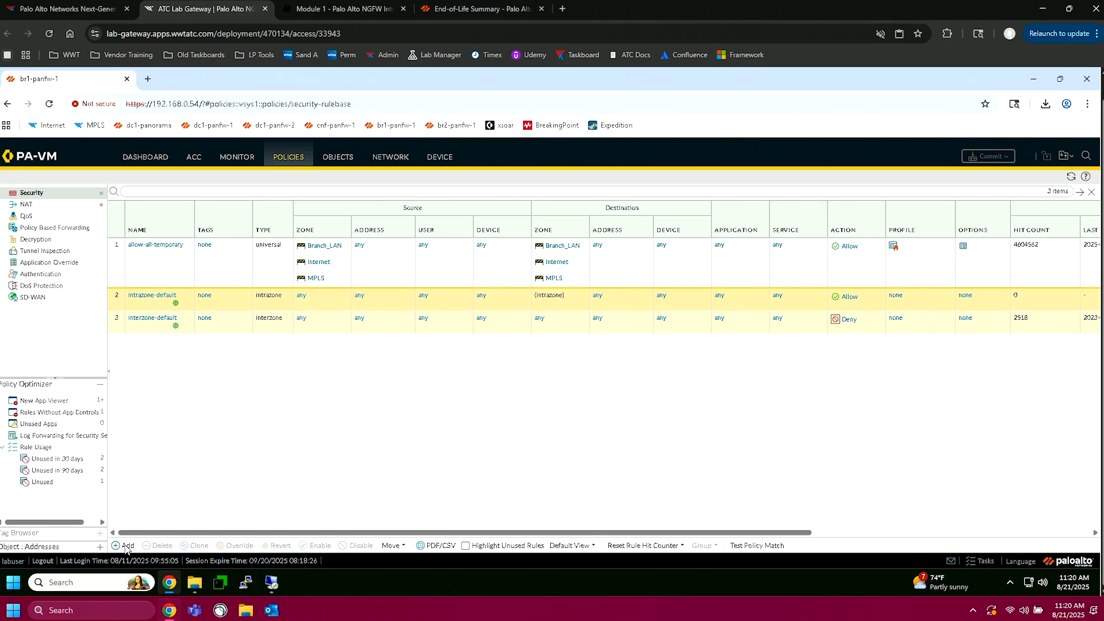
left_click(126, 545)
left_click(360, 5)
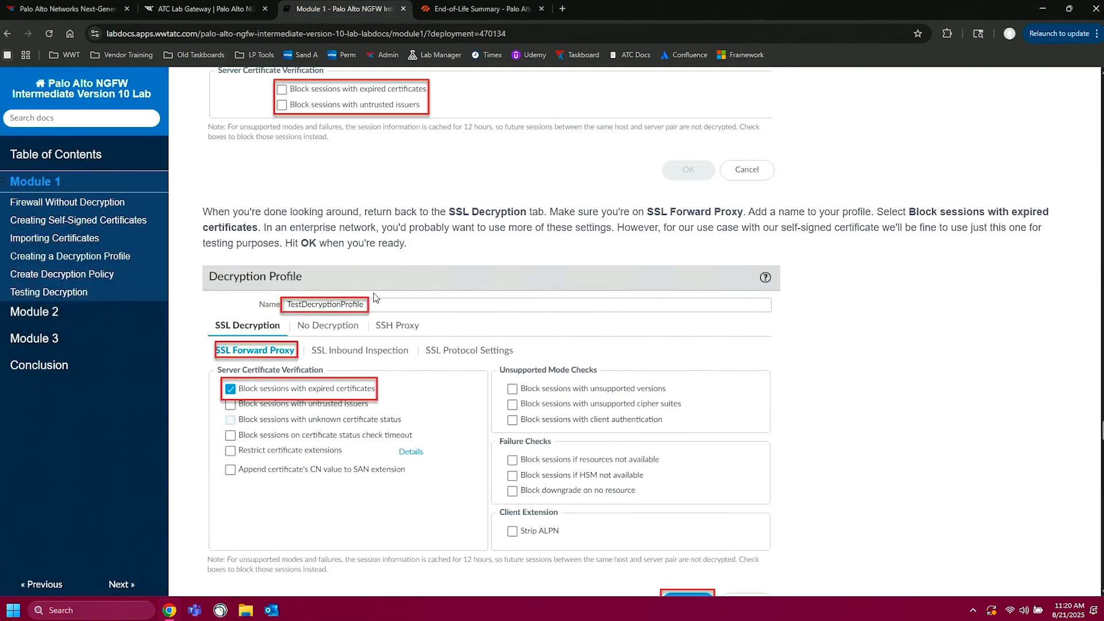
scroll(373, 297, "down", 12)
scroll(374, 297, "down", 5)
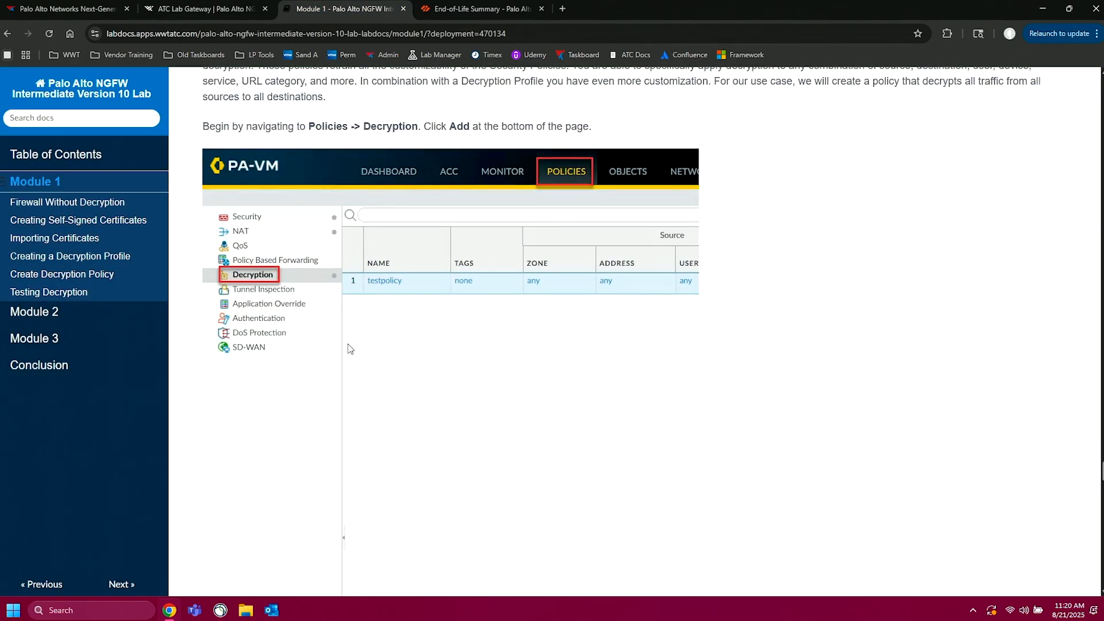
scroll(347, 350, "down", 1)
left_click(207, 7)
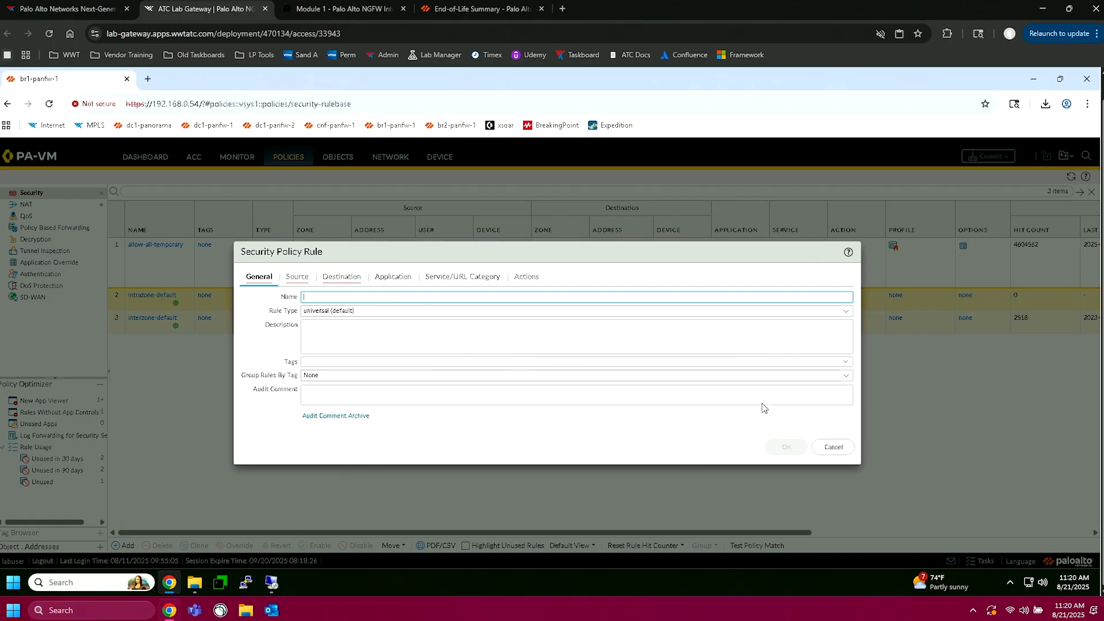
left_click(834, 448)
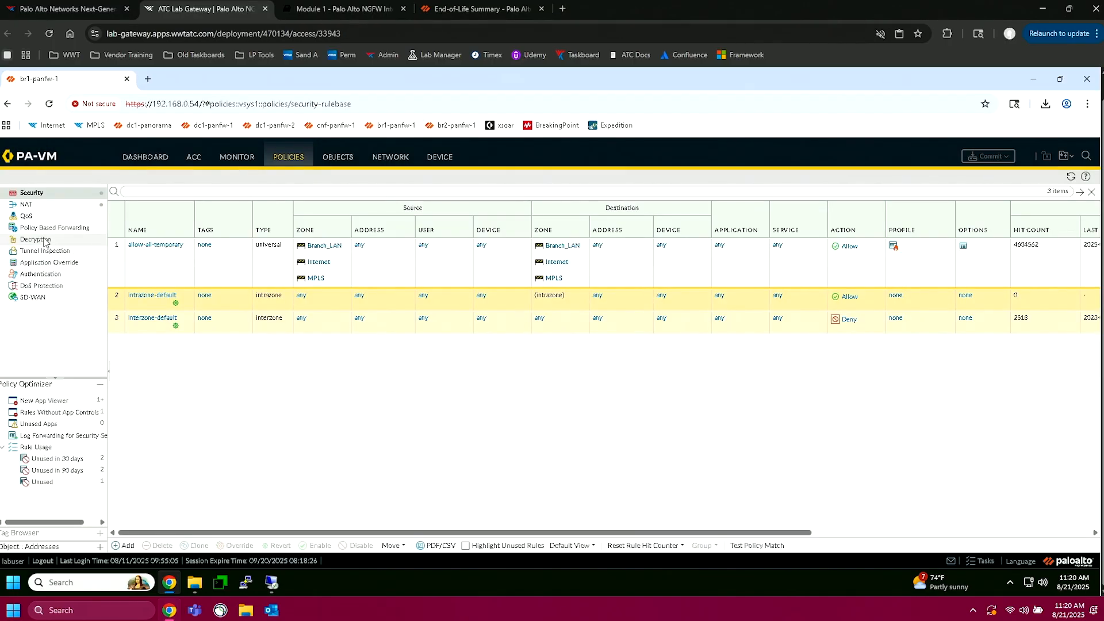
Step: Start a new rule in the Decryption policies and read the lab guide's settings for it
left_click(39, 240)
left_click(124, 546)
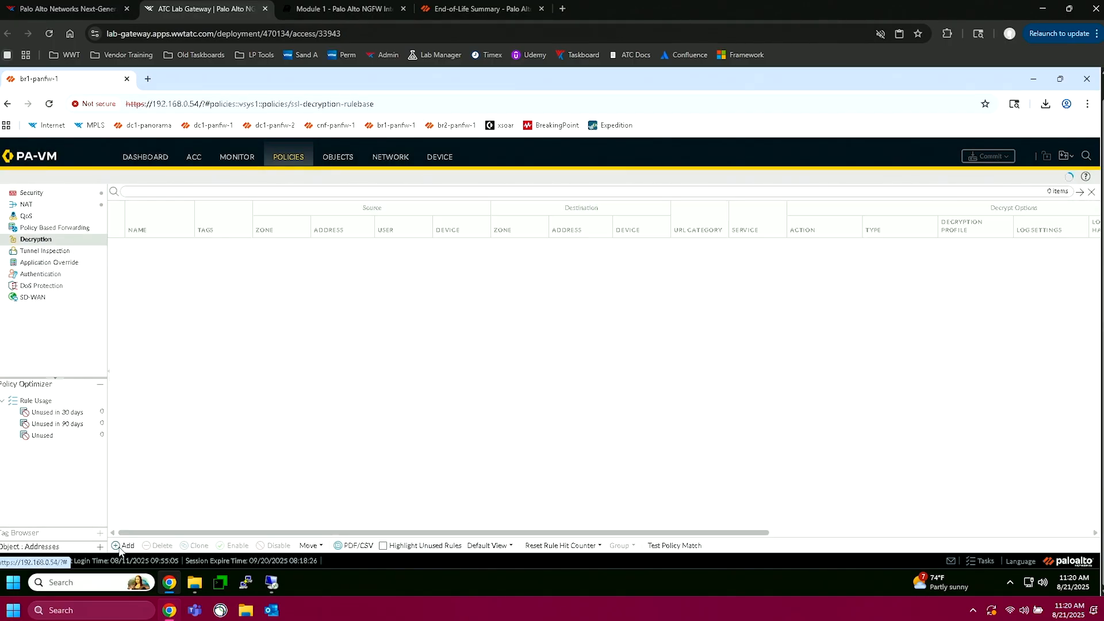
left_click(341, 7)
scroll(427, 263, "down", 10)
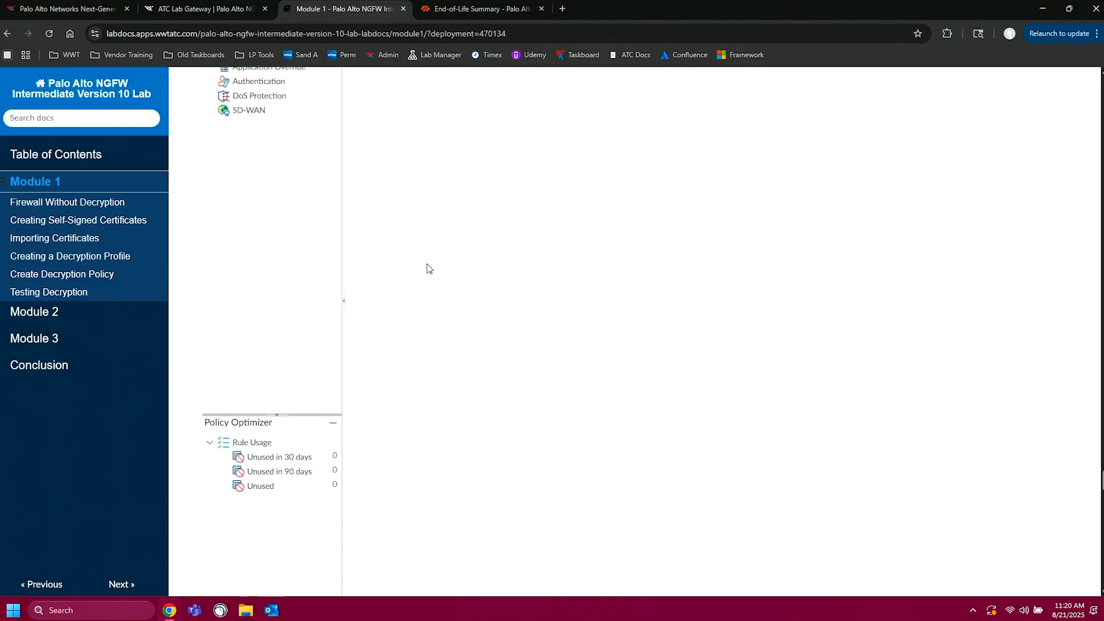
scroll(427, 263, "down", 3)
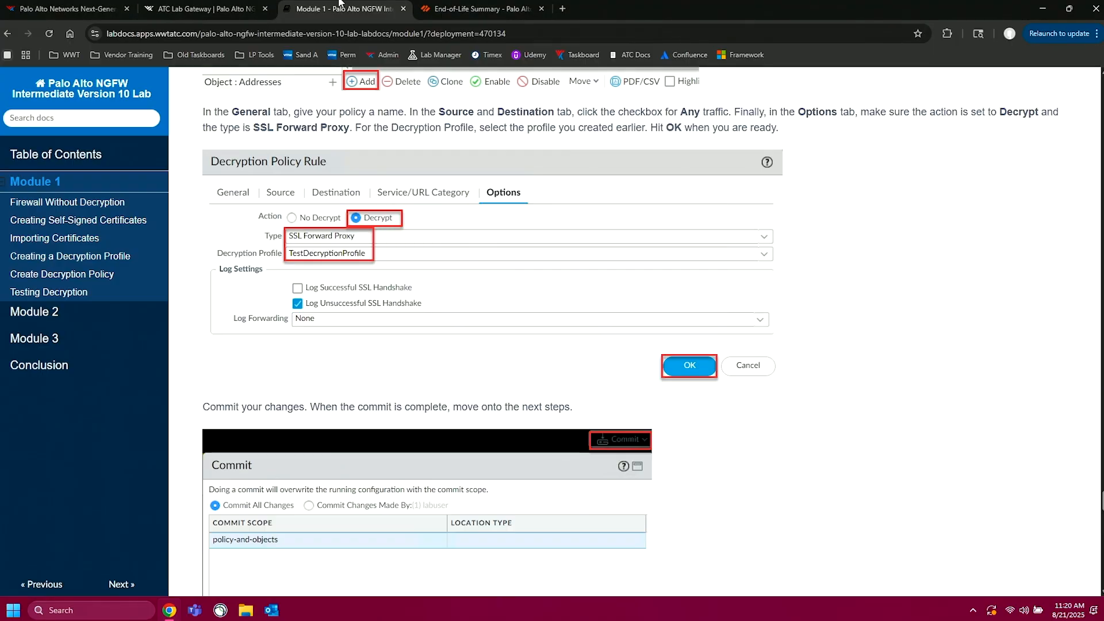
Step: Name the new decryption policy rule and set its source zone and destination zone to Any
left_click(217, 9)
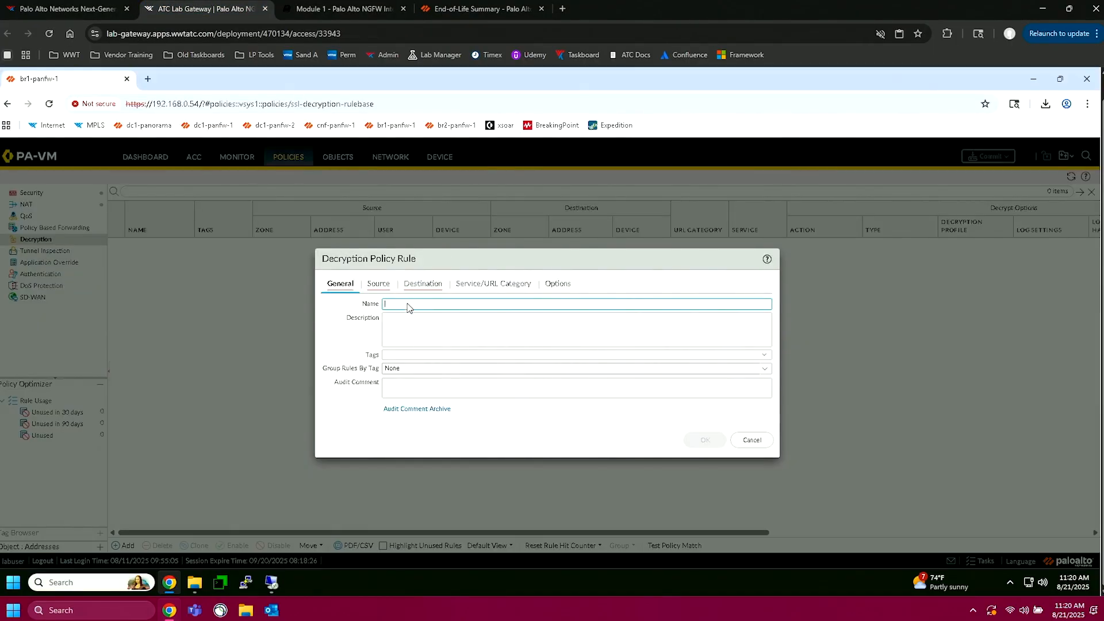
type("decrypt")
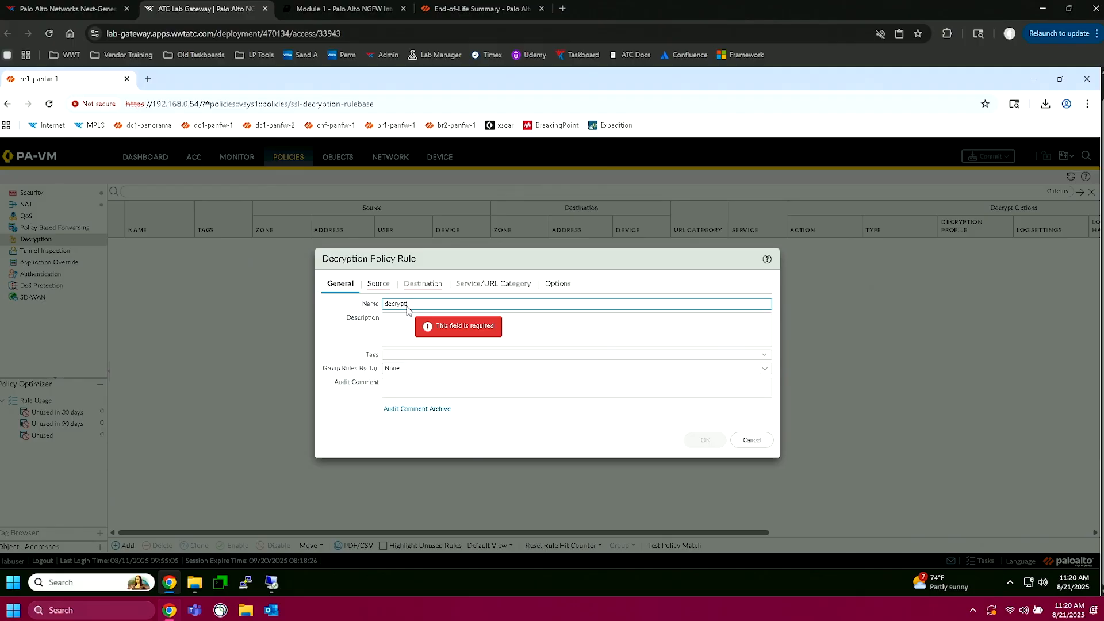
left_click(378, 283)
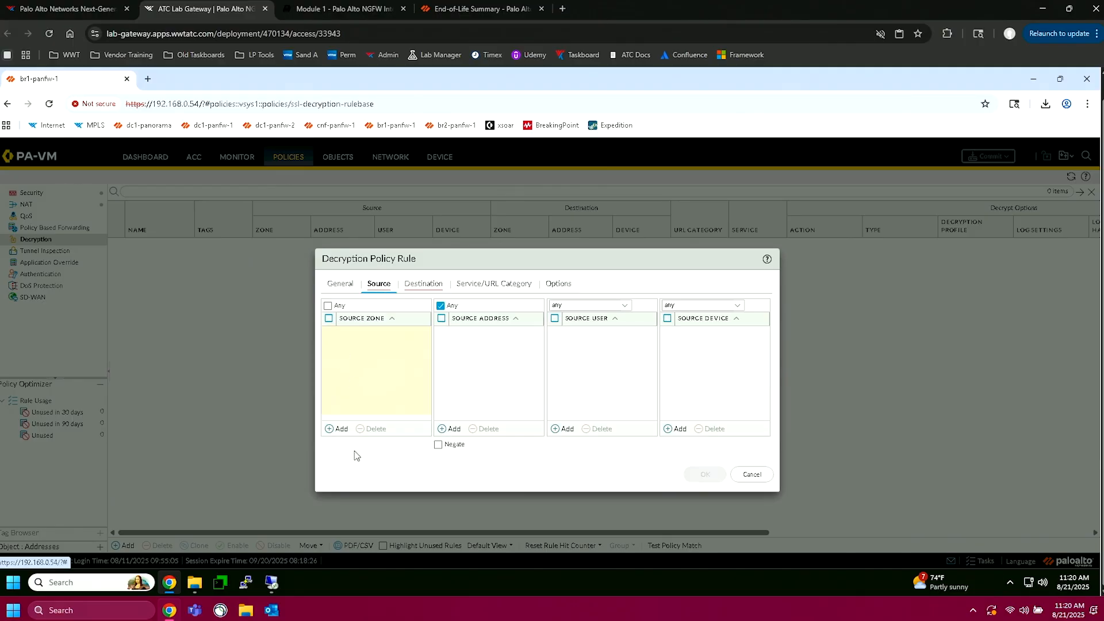
left_click(327, 305)
left_click(434, 288)
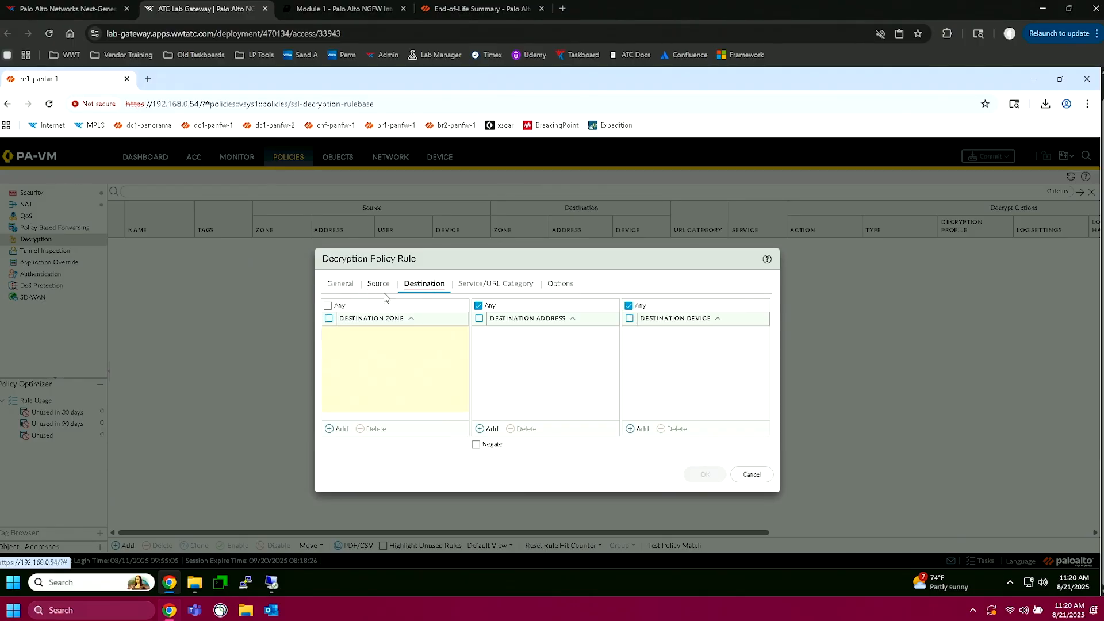
left_click(328, 306)
Step: Check the lab guide's rule options, then set the rule's action to Decrypt and its decryption profile to decryption
left_click(345, 9)
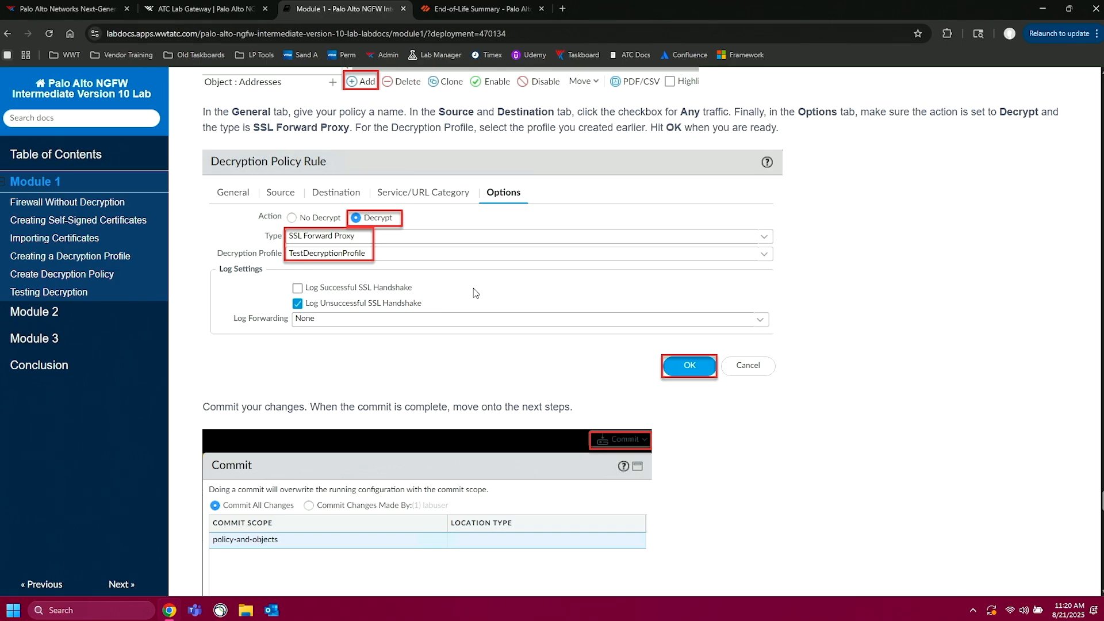
scroll(474, 288, "down", 1)
left_click(224, 4)
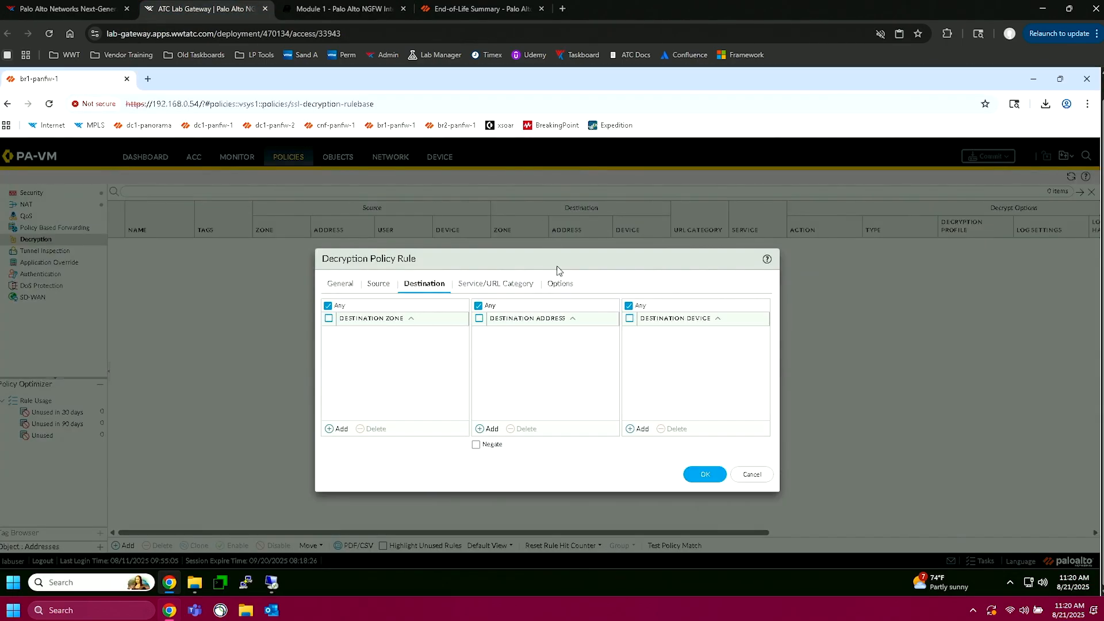
left_click(562, 286)
left_click(438, 306)
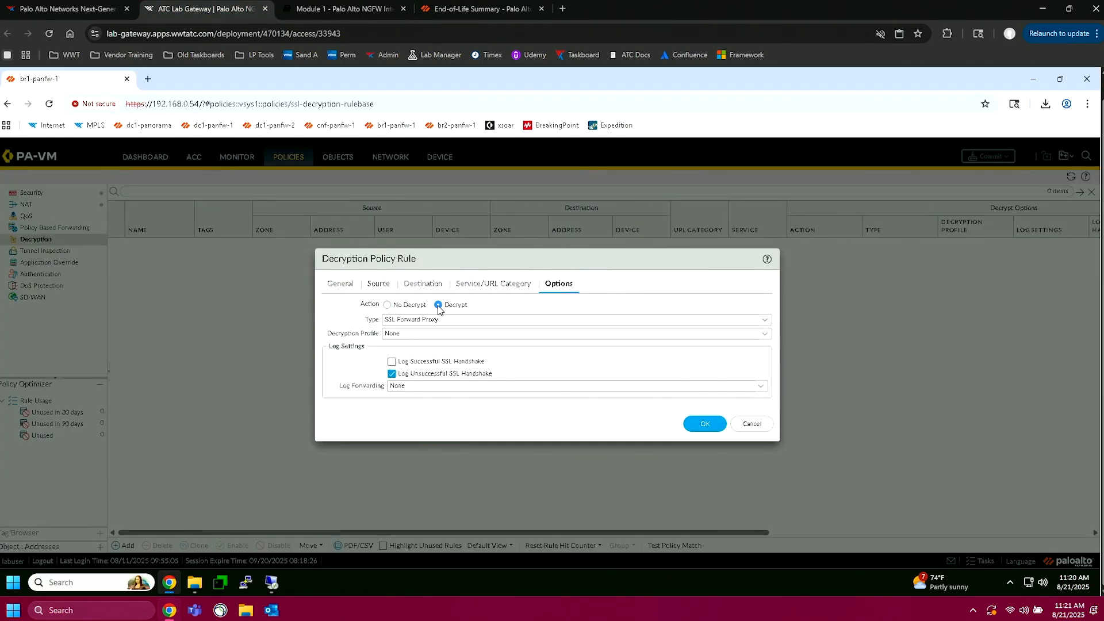
left_click(440, 333)
left_click(765, 338)
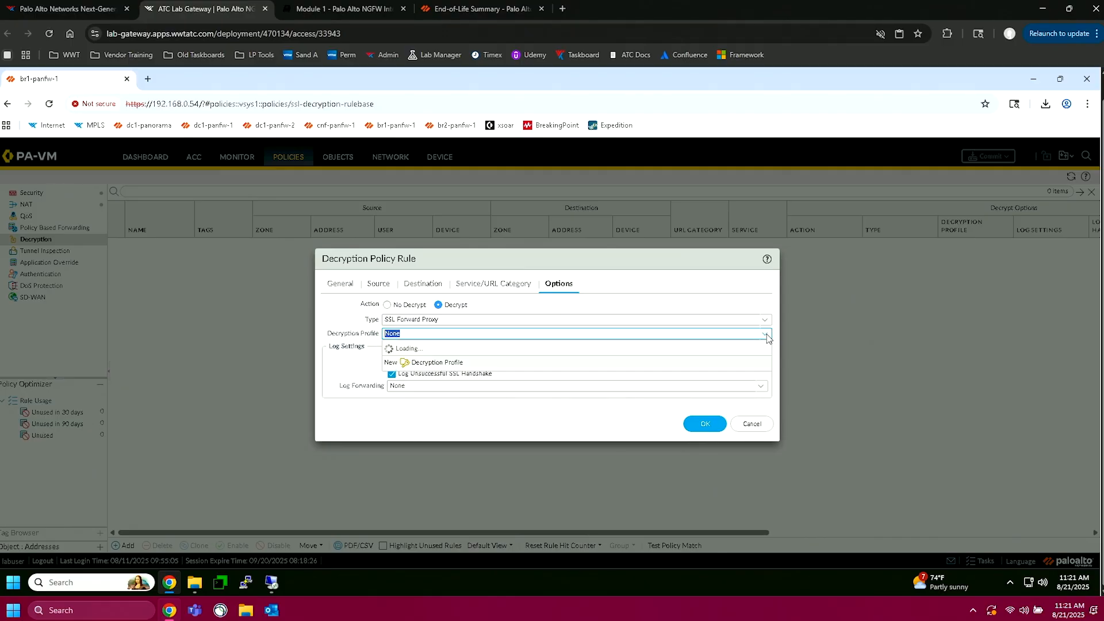
left_click(507, 362)
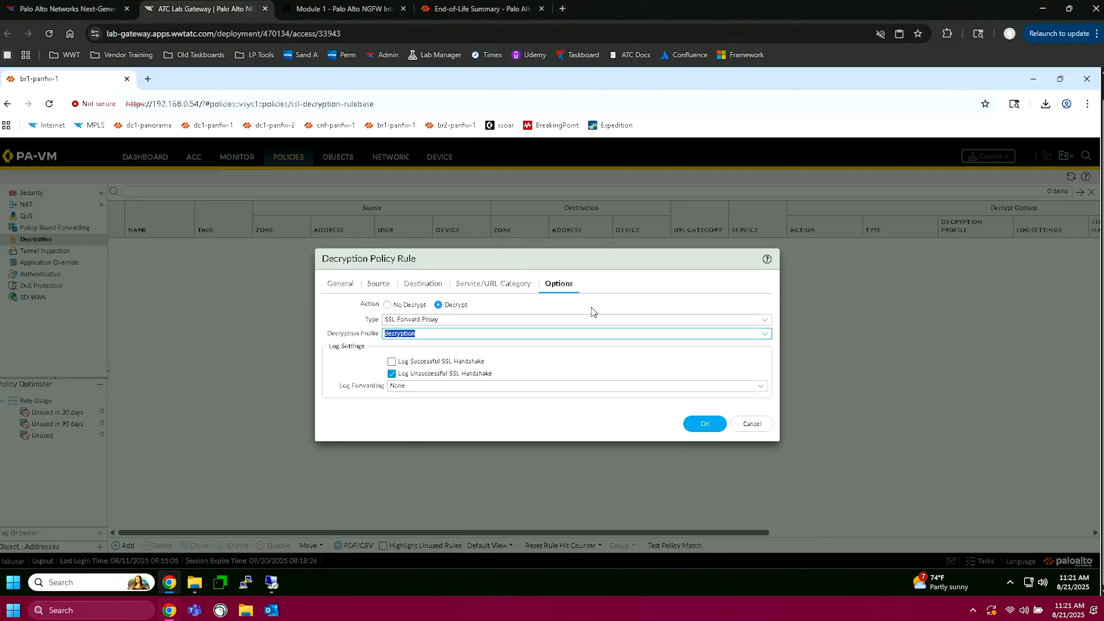
Step: Compare the rule with the lab guide and review its source and destination settings
left_click(344, 4)
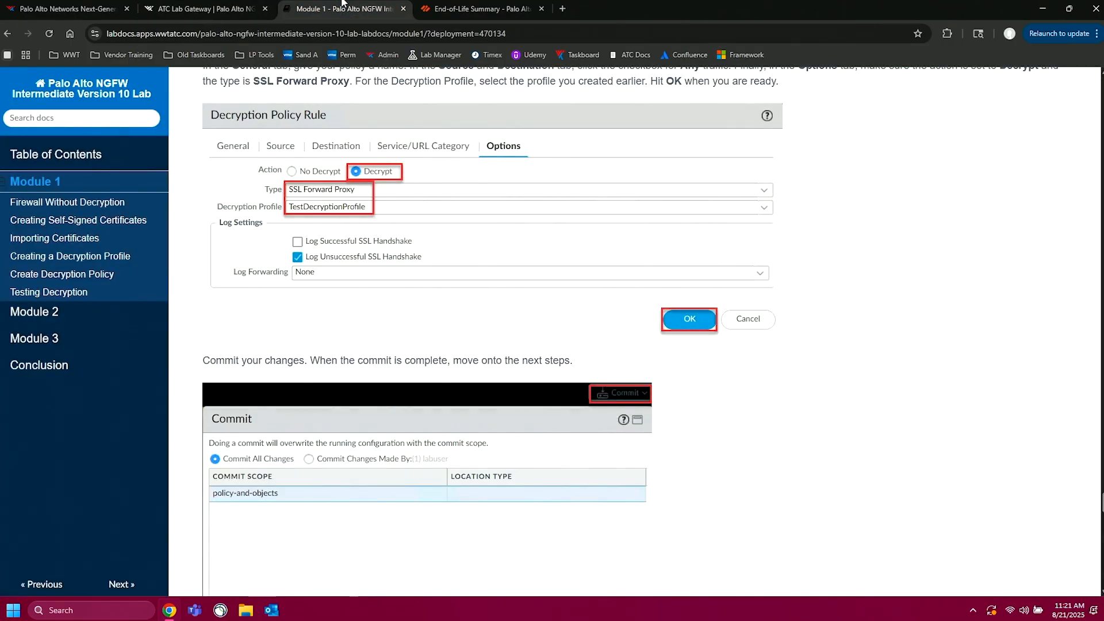
left_click(224, 4)
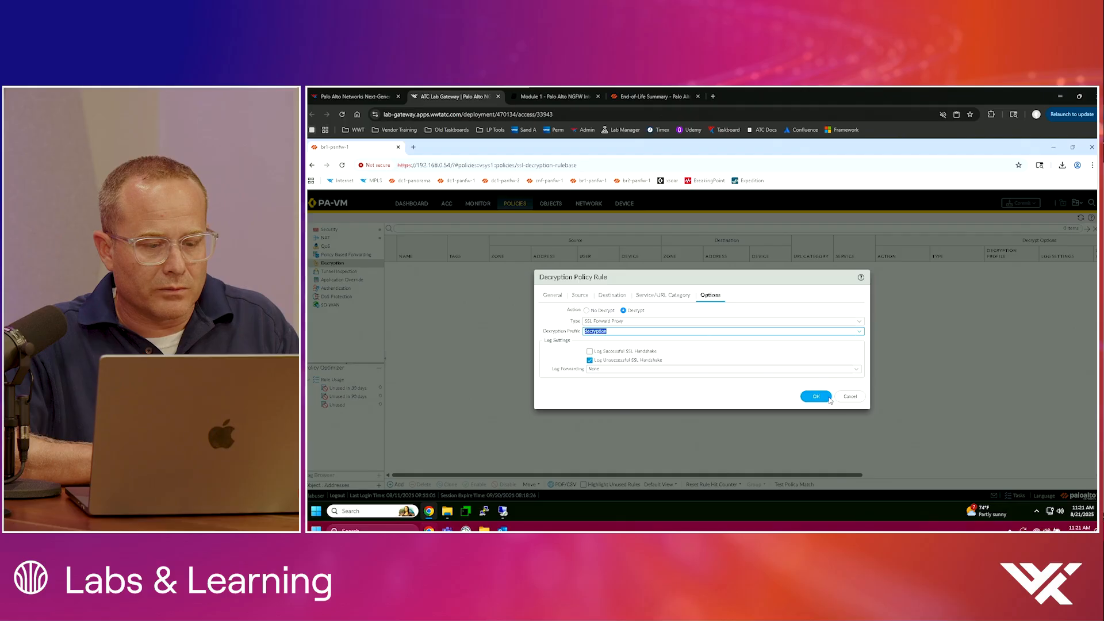
left_click(581, 295)
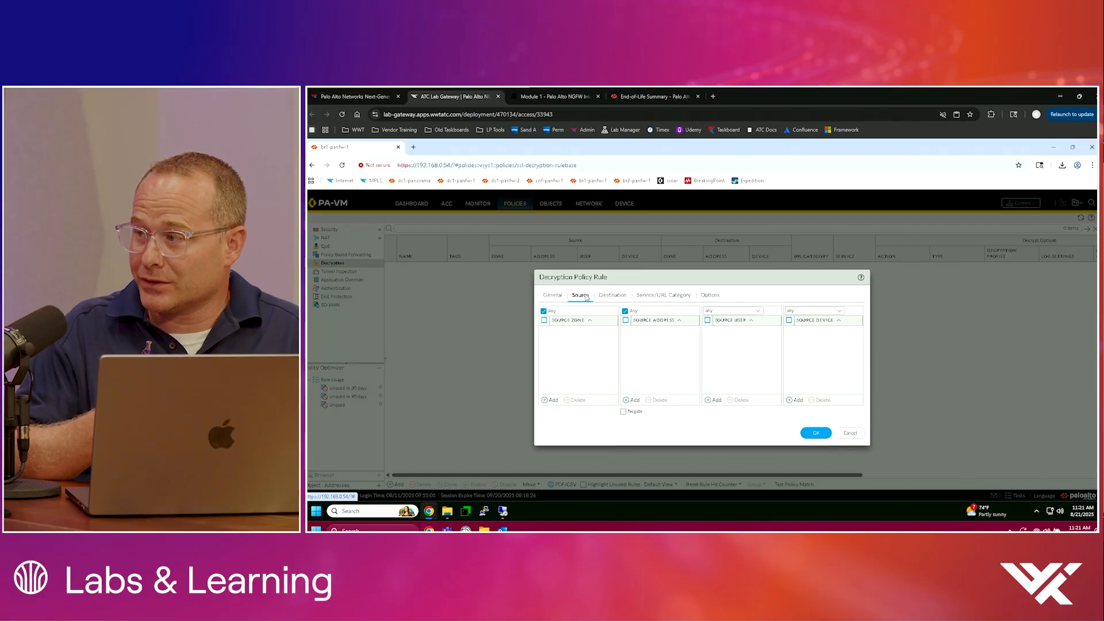
left_click(619, 296)
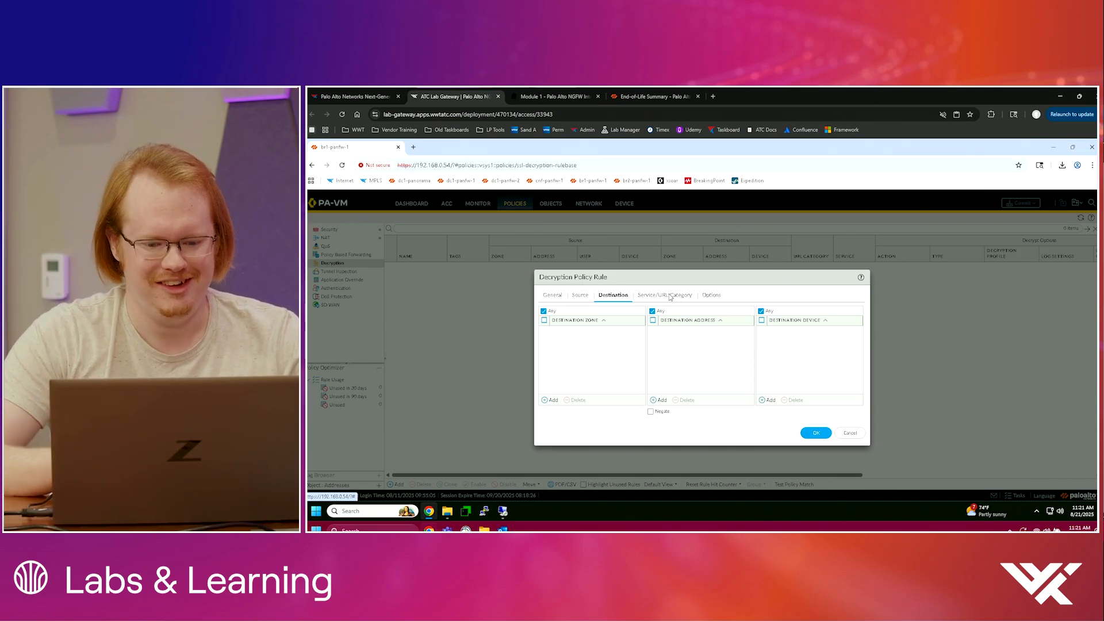
Step: Save the decryption policy rule and commit all changes to the firewall
left_click(581, 296)
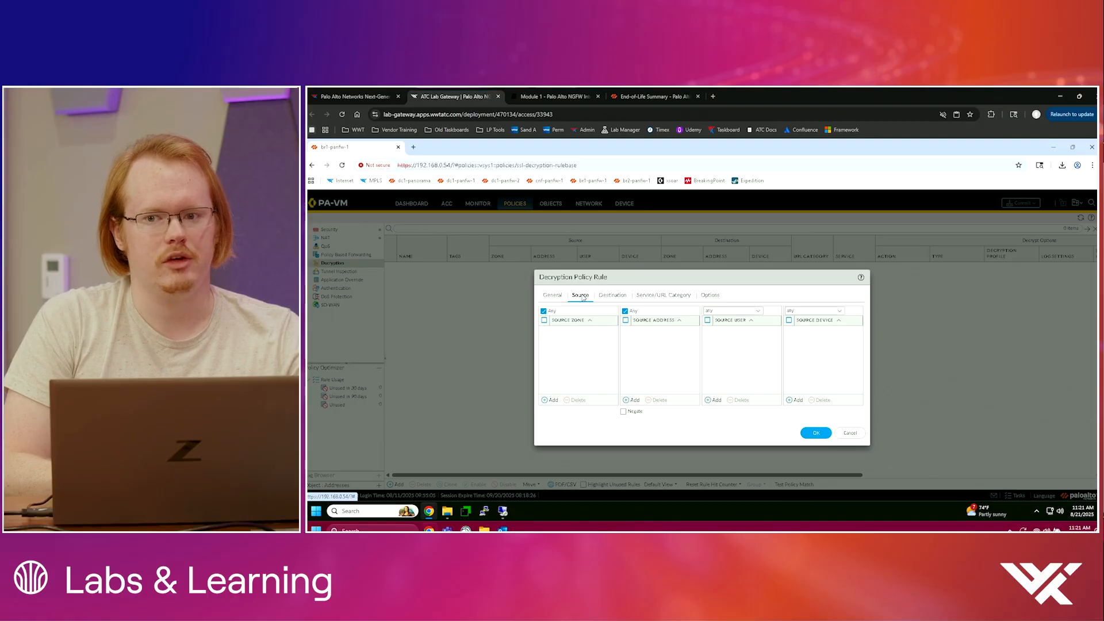
left_click(816, 433)
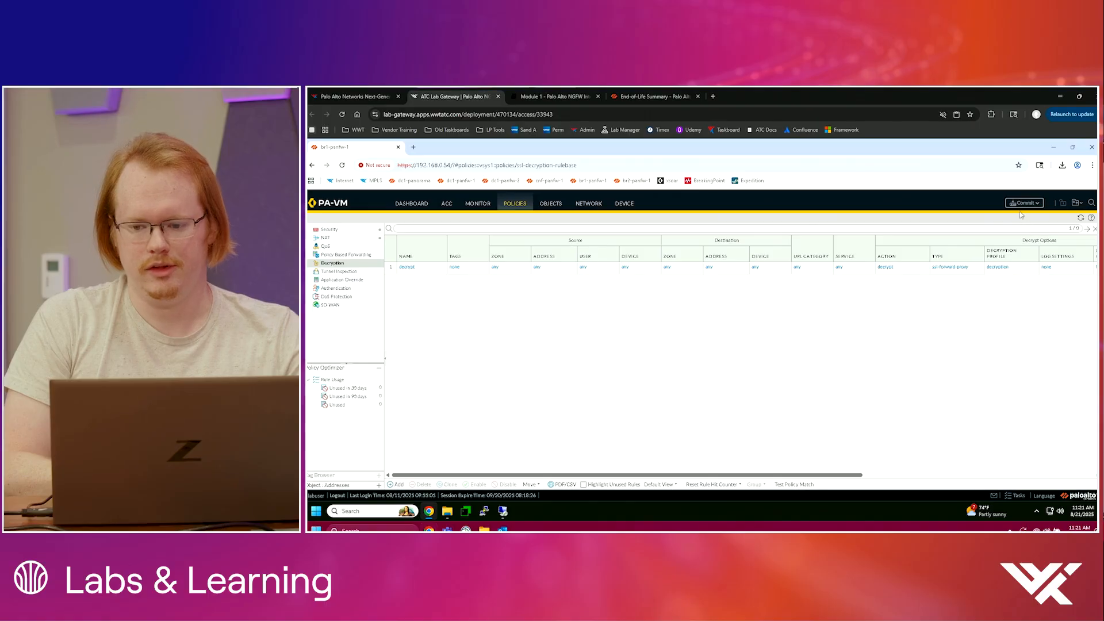
left_click(1018, 204)
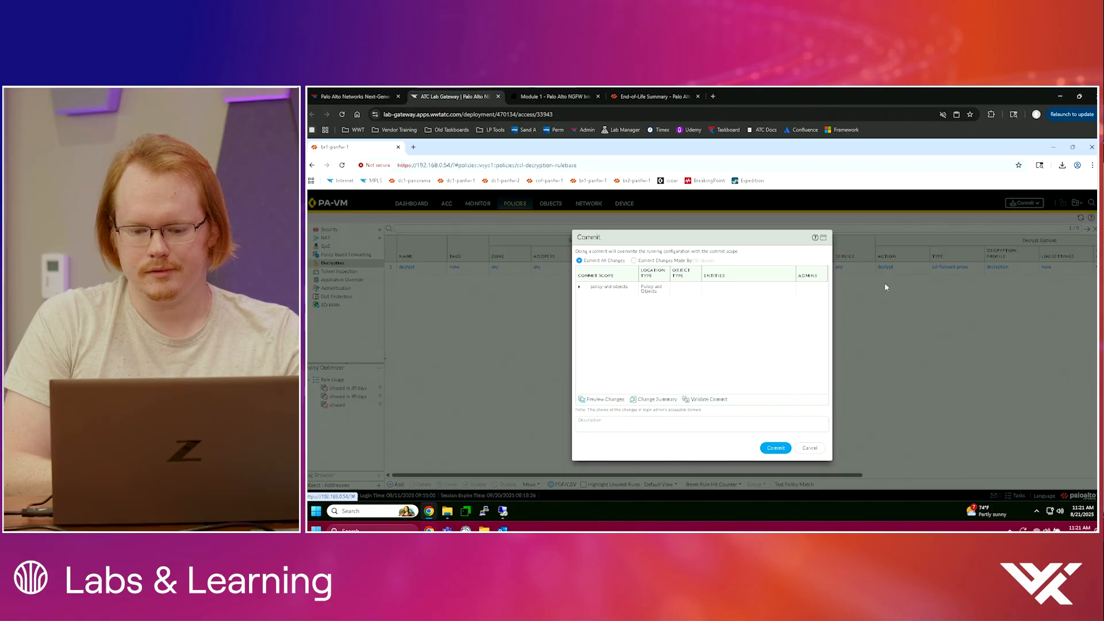
left_click(776, 449)
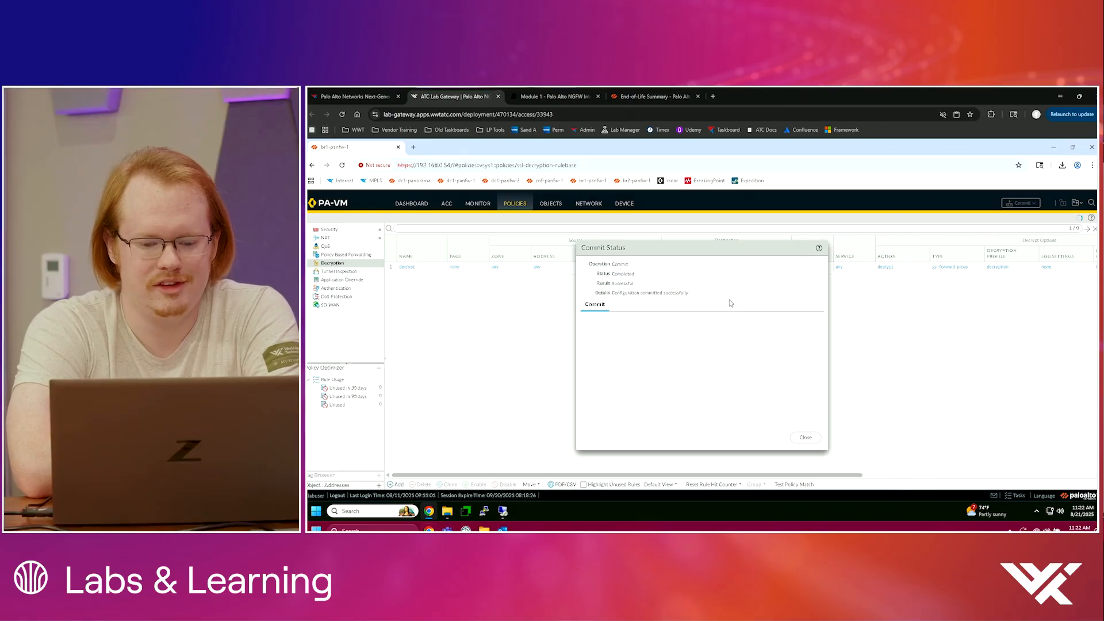
left_click(805, 438)
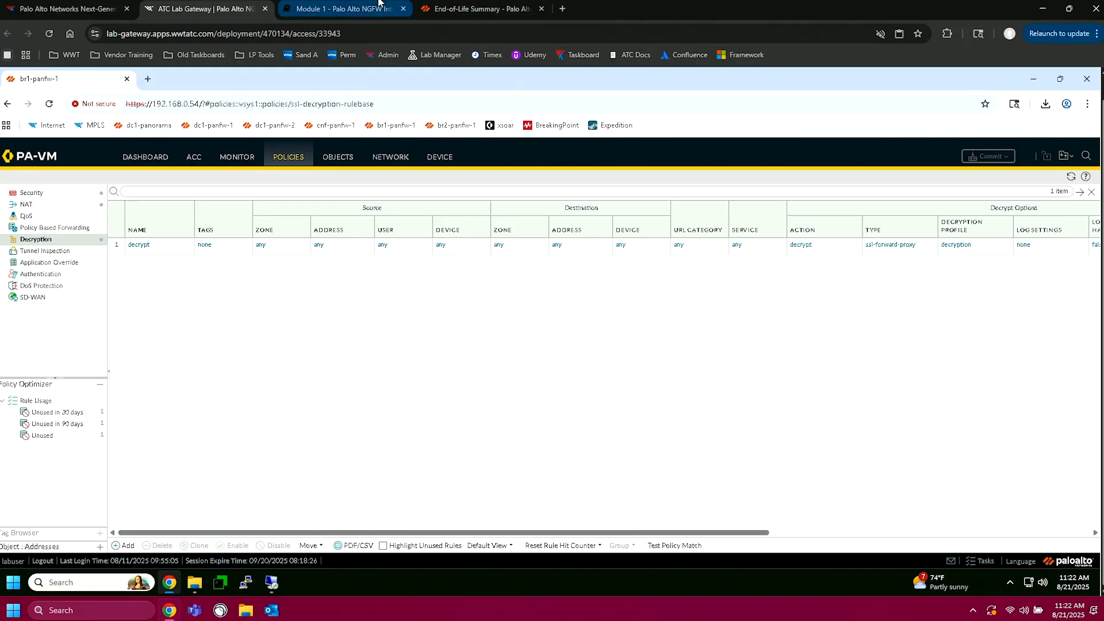
Step: Read the lab guide's Testing Decryption instructions, then open Chrome in the br1-win10-client remote session, keeping only the World Wide Technology page
left_click(557, 97)
scroll(477, 197, "down", 12)
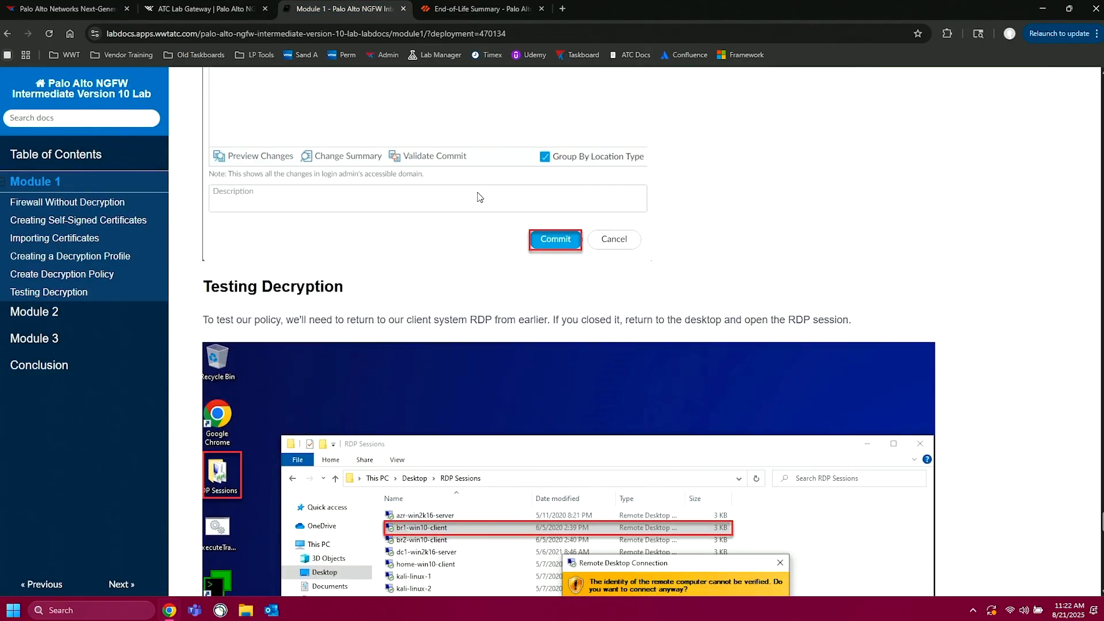
scroll(477, 197, "down", 2)
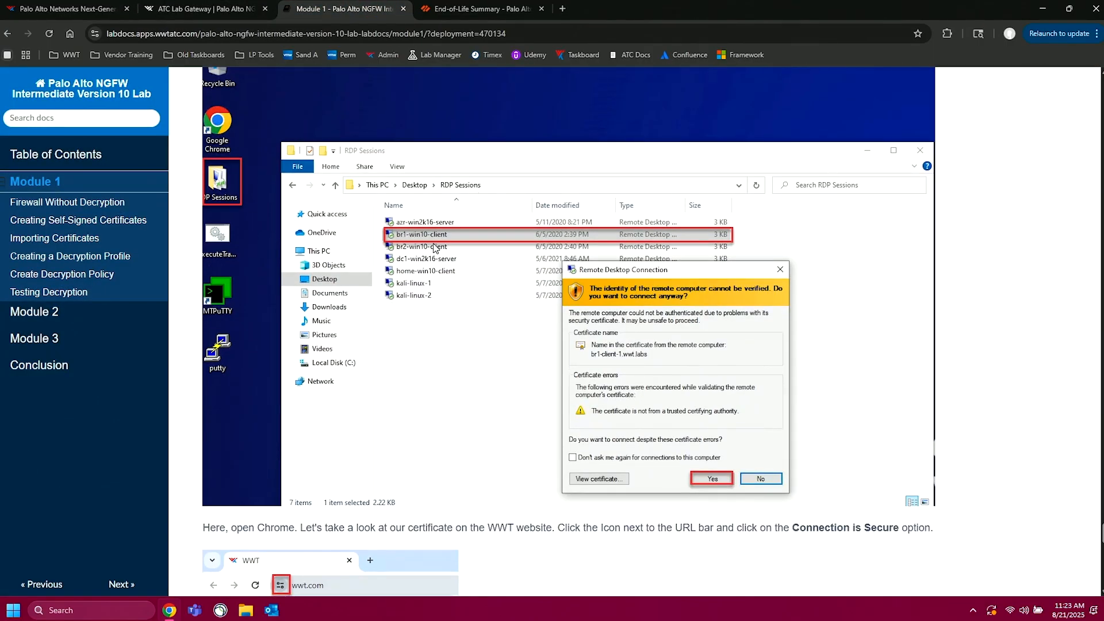
scroll(435, 249, "down", 6)
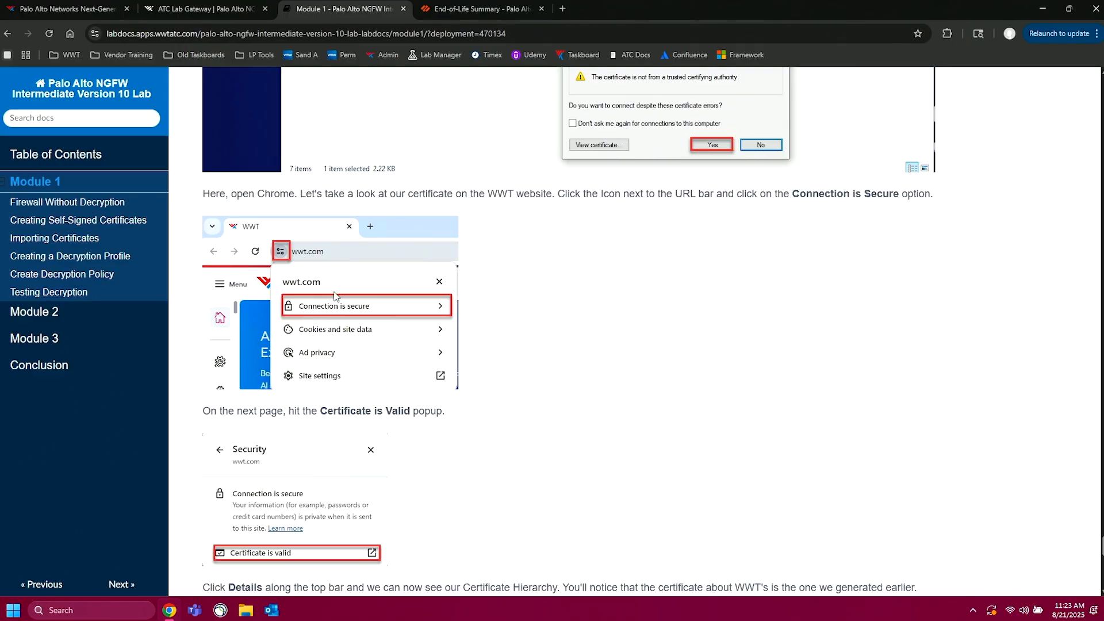
left_click(252, 8)
left_click(274, 585)
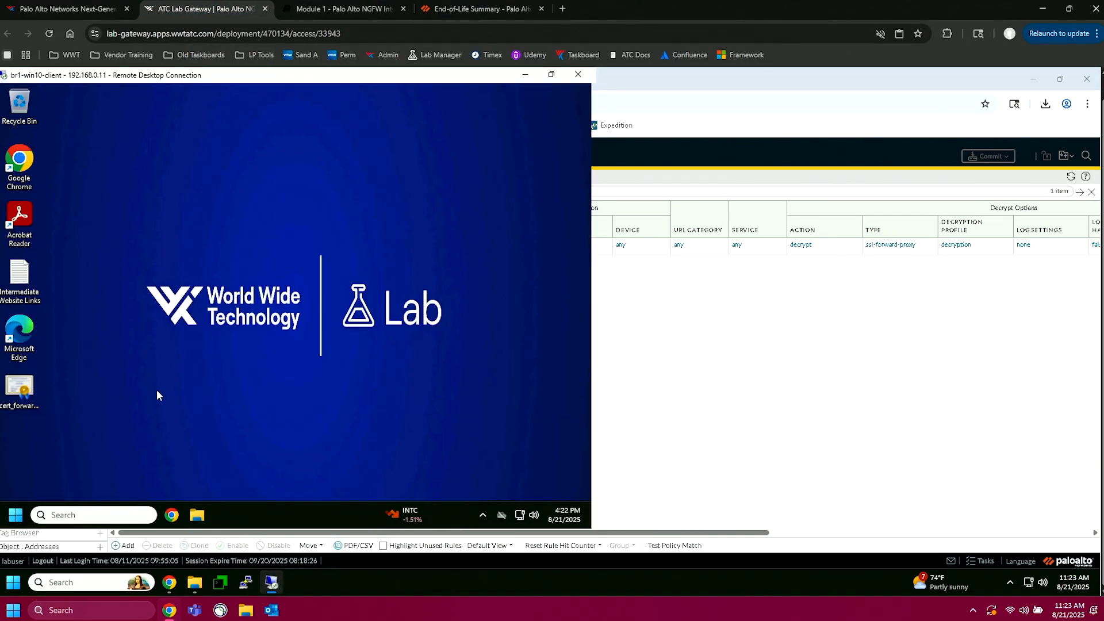
left_click(171, 515)
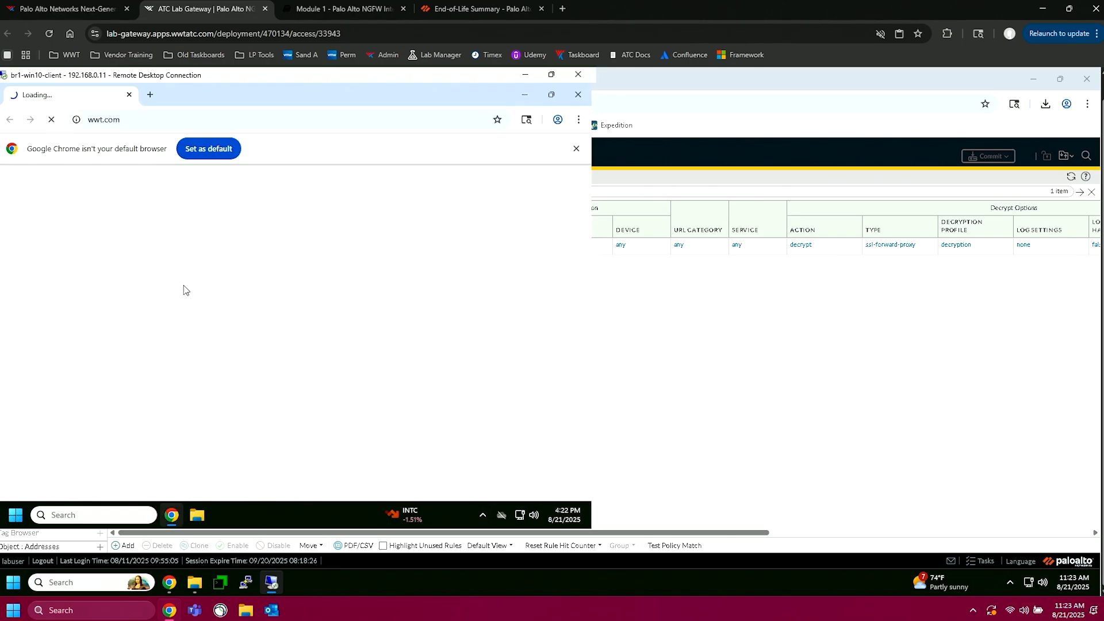
left_click(129, 94)
Step: Inspect the wwt.com certificate's issuer common name from the site's connection information, then close the certificate viewer
left_click(76, 120)
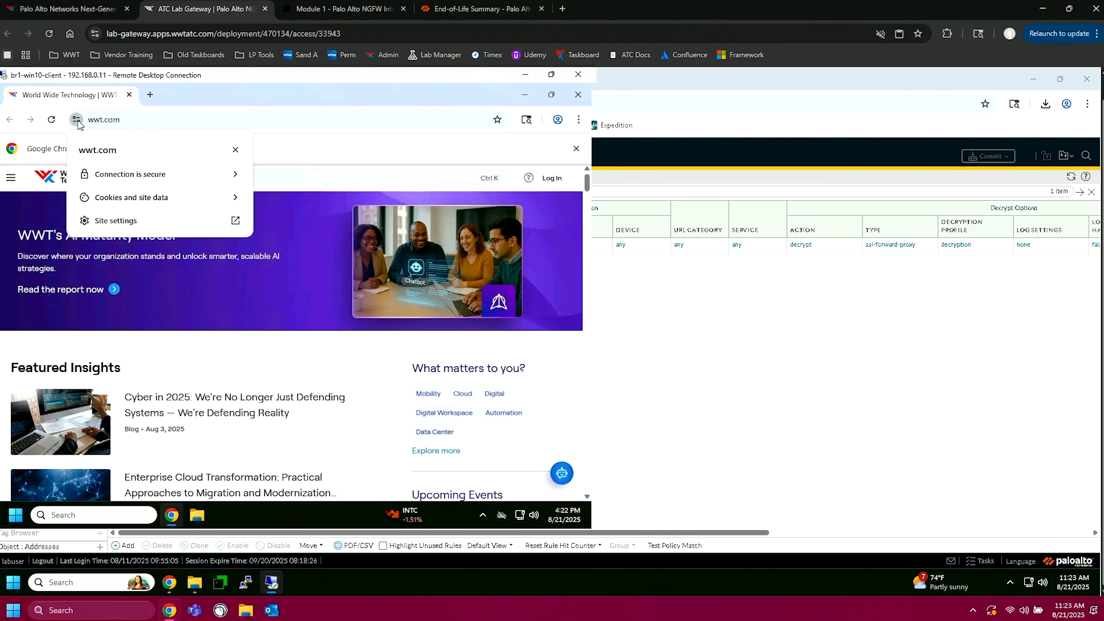
left_click(161, 178)
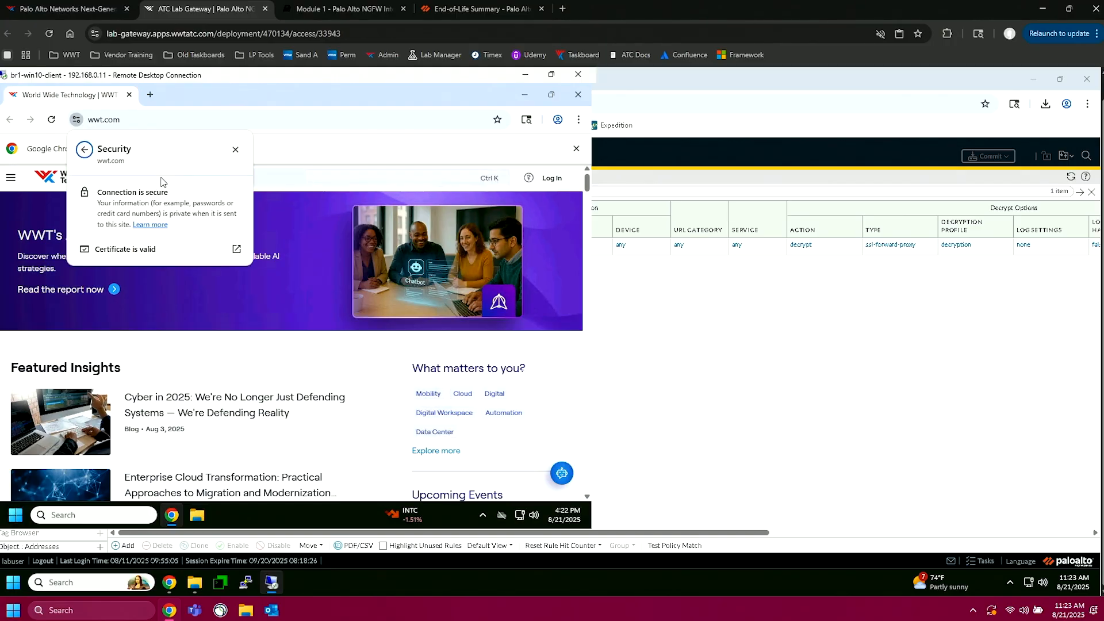
left_click(145, 250)
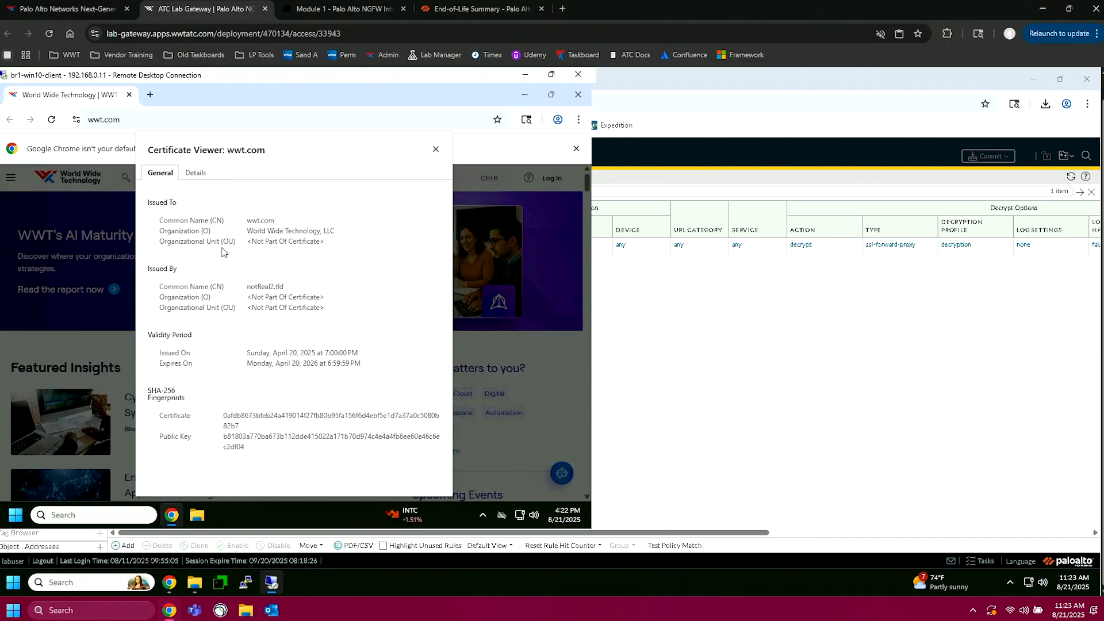
left_click_drag(247, 290, 287, 291)
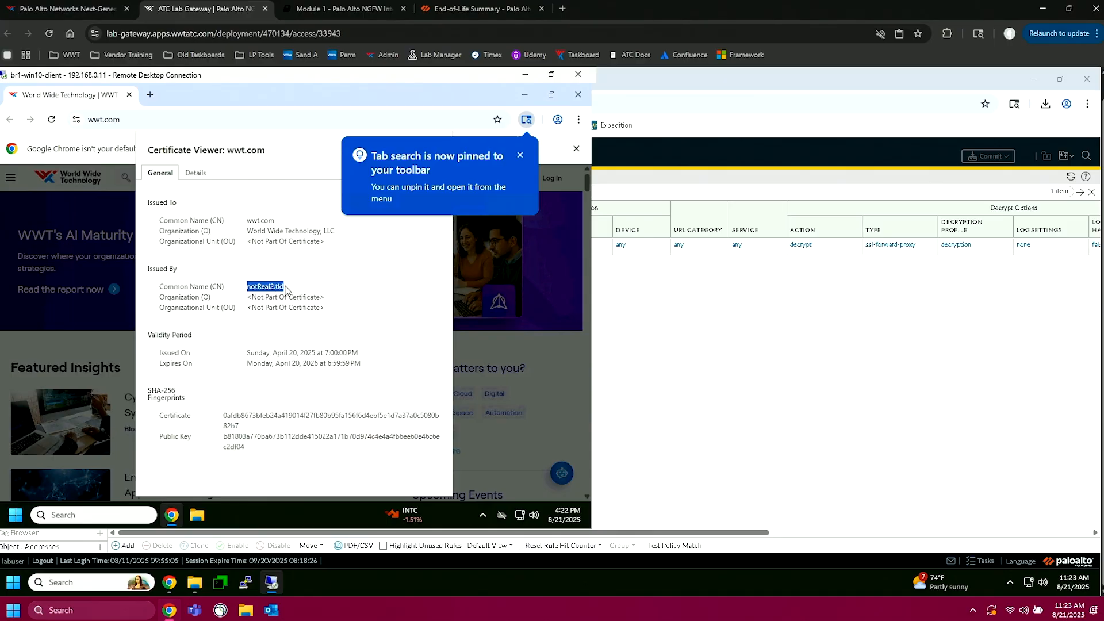
left_click(520, 155)
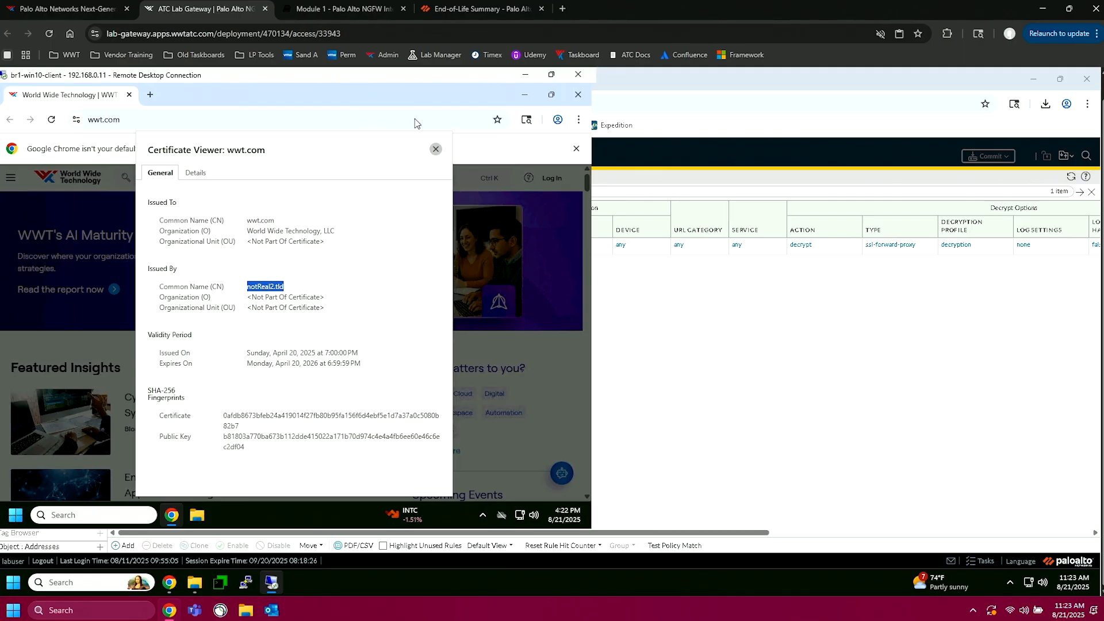
left_click(436, 149)
Step: Browse to facebook.com on the client to generate more HTTPS traffic
left_click(304, 124)
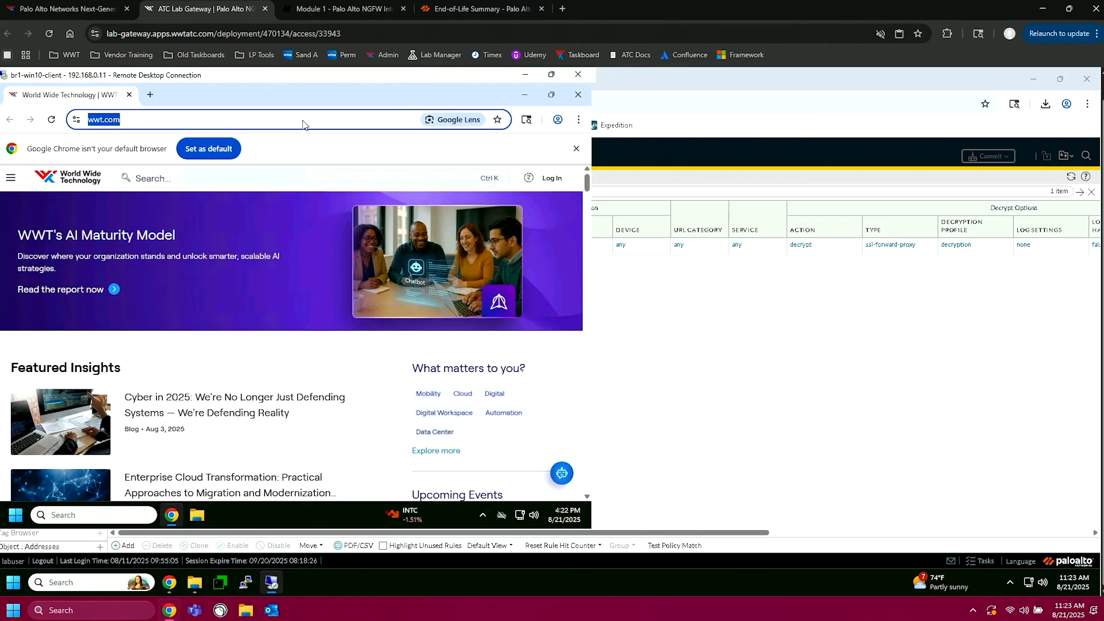
type("facebo")
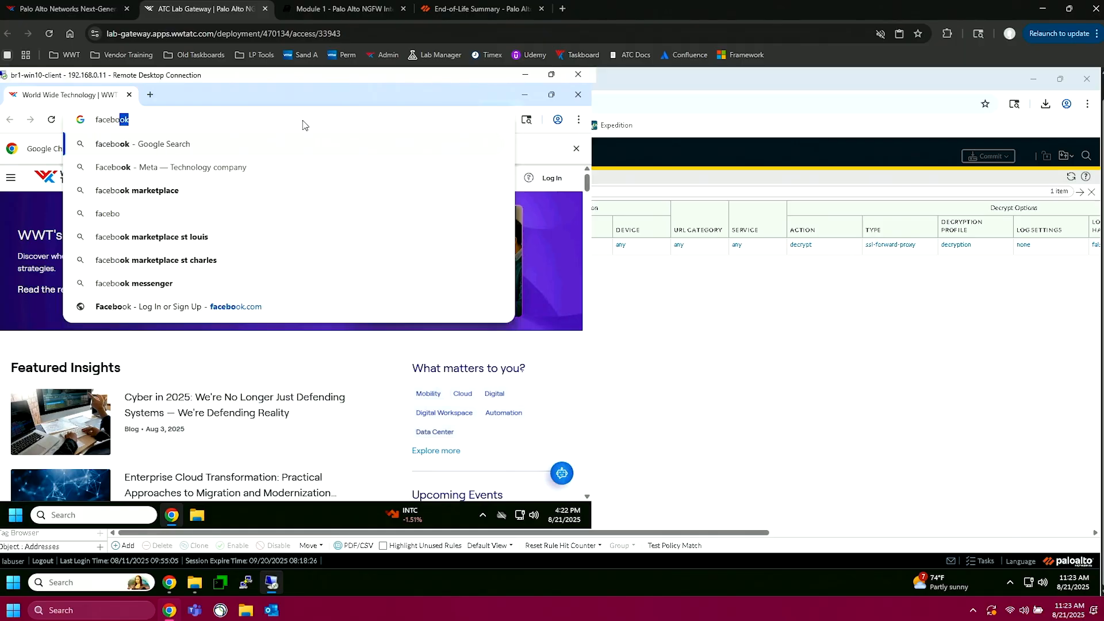
type("ok.com")
key("Return")
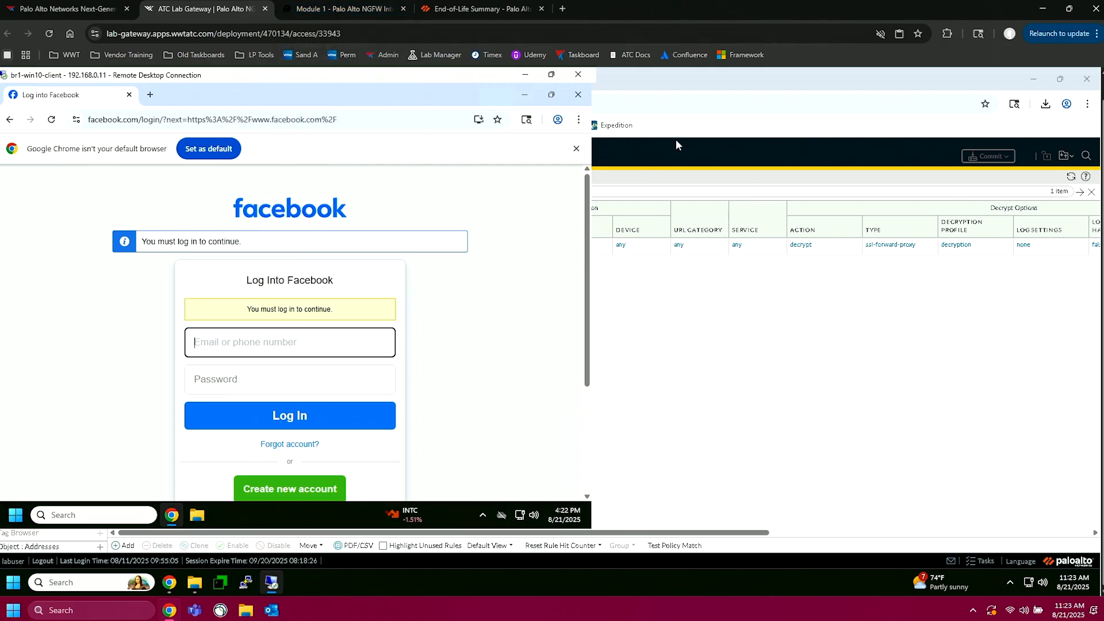
Step: Return to the firewall and refresh its traffic logs filtered by ( flags has proxy ) to check for decrypted sessions
left_click(522, 81)
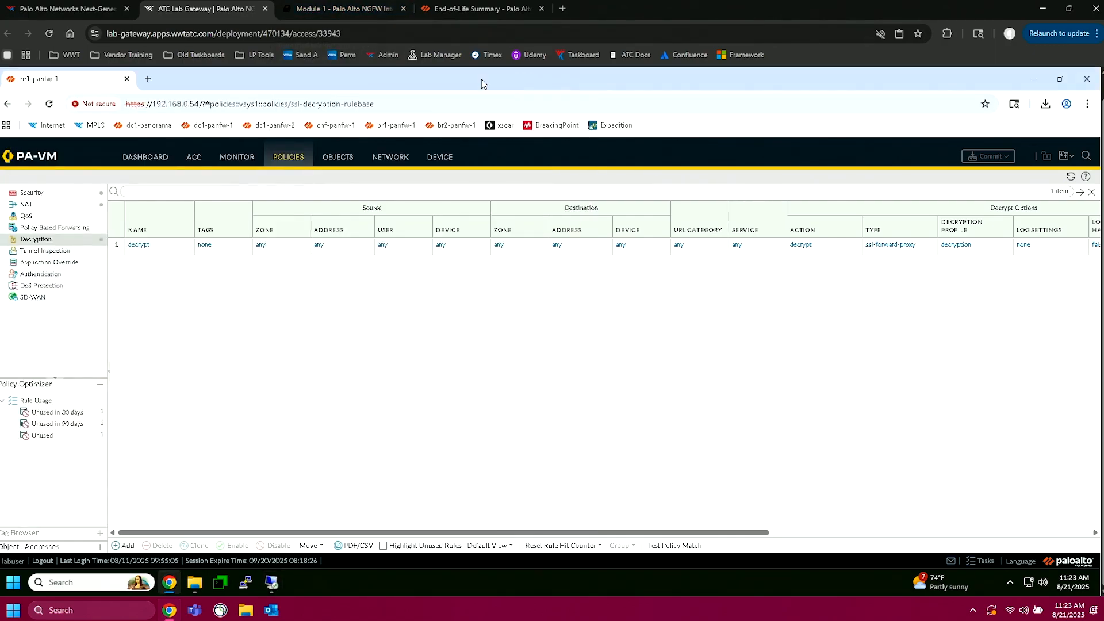
left_click(248, 164)
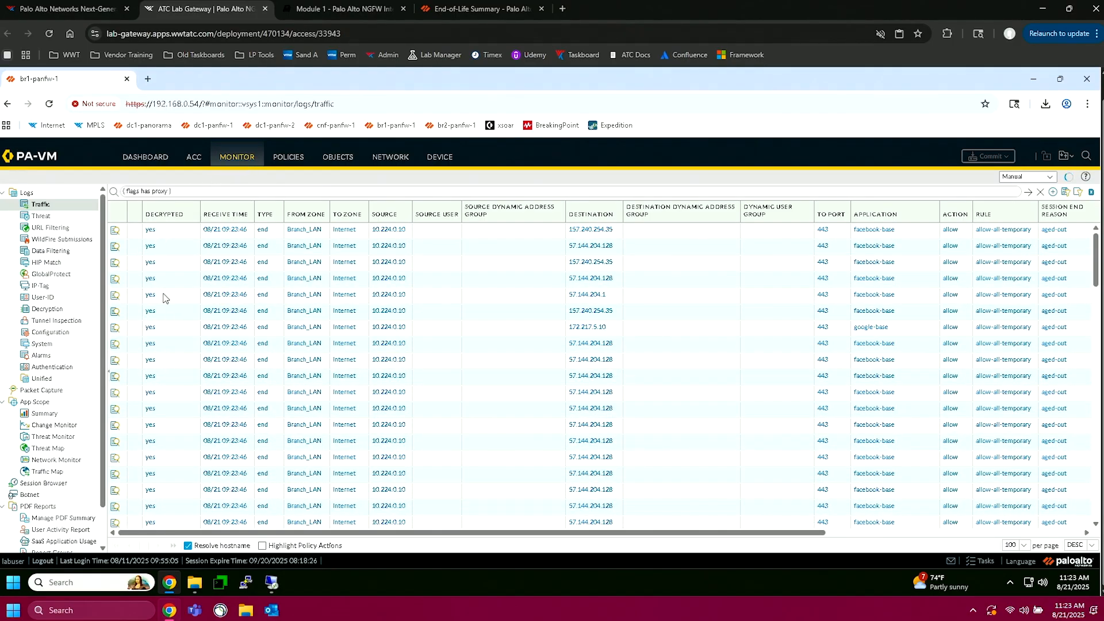
left_click(1068, 177)
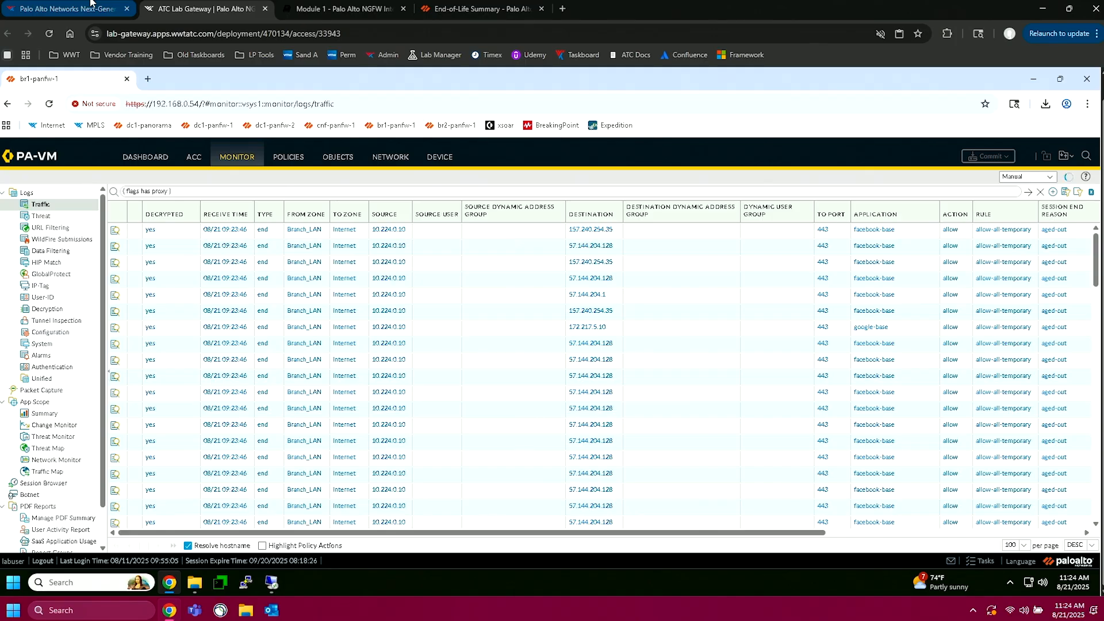
Step: Examine the enlarged lab diagram on the WWT learning path page, then close the enlarged view
left_click(91, 6)
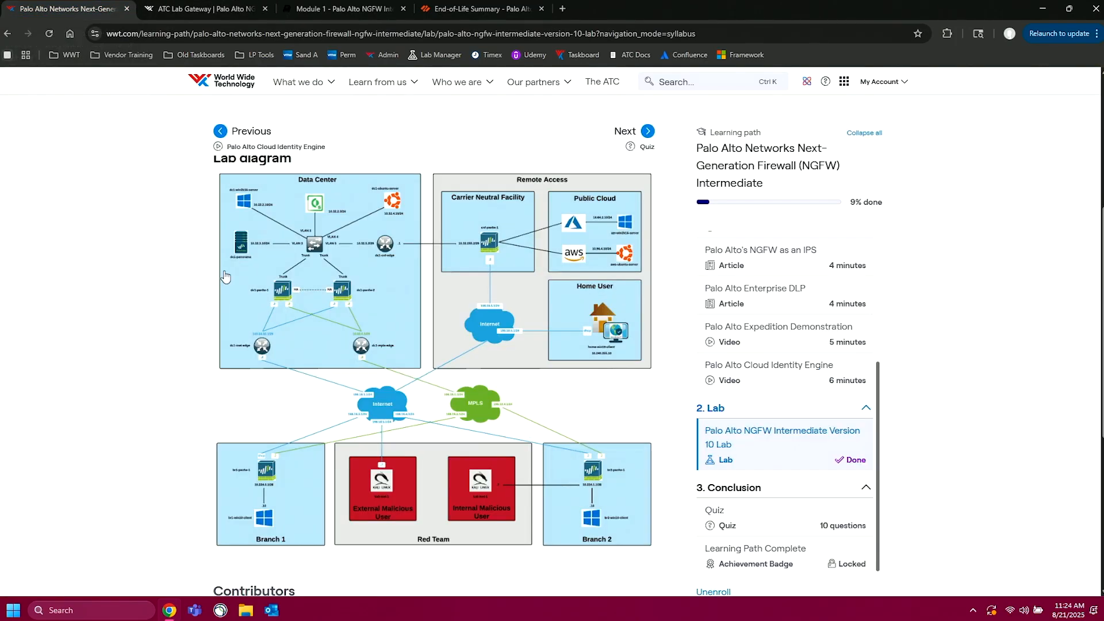
left_click(384, 281)
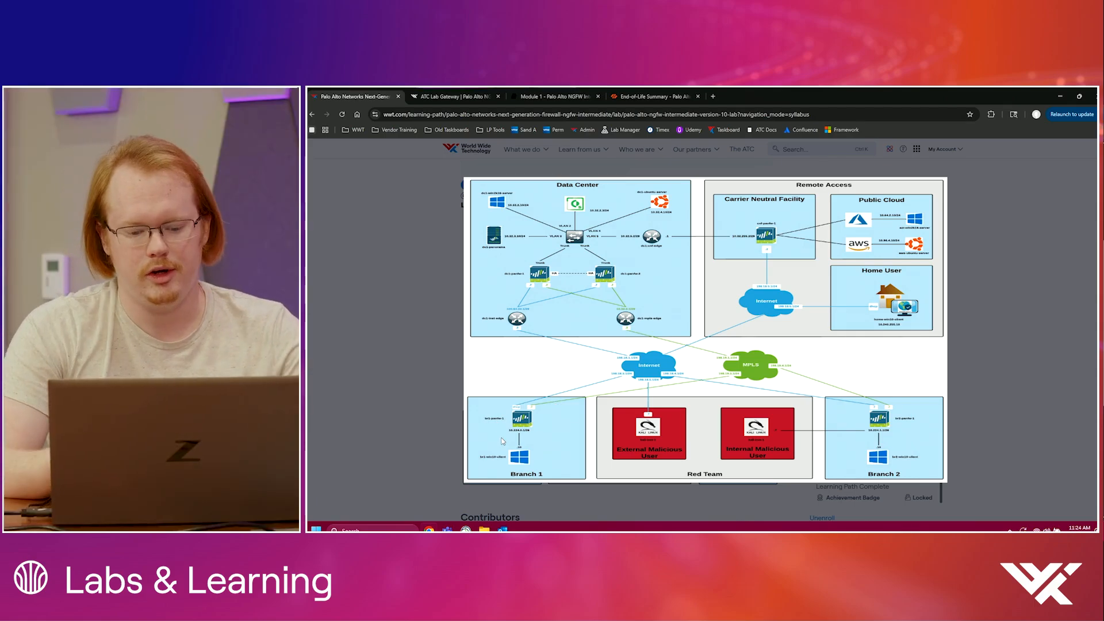
left_click(402, 353)
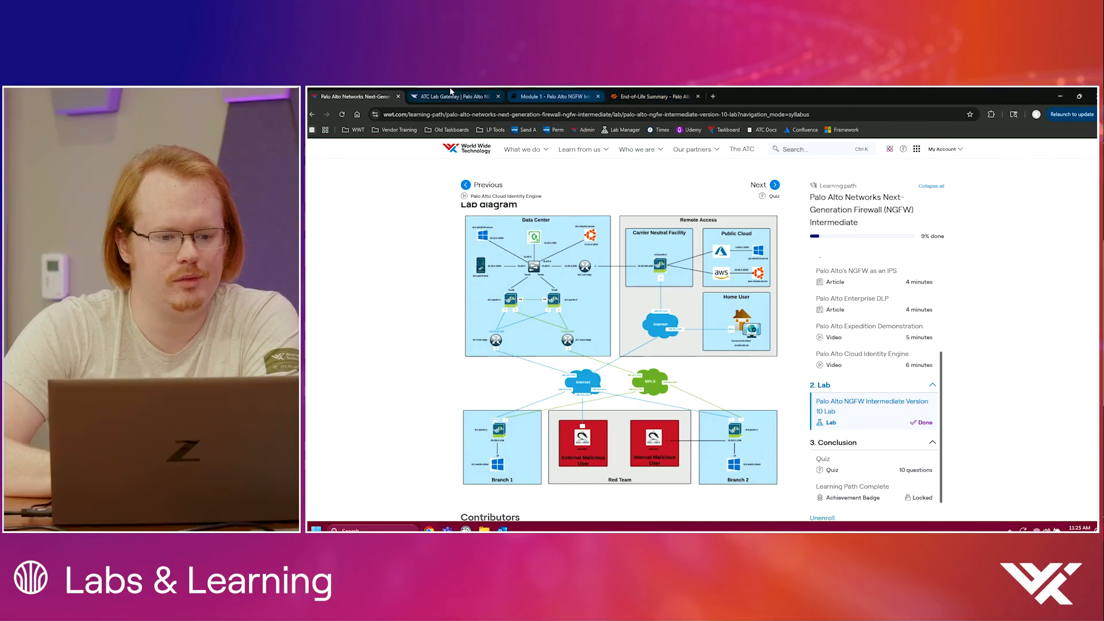
Step: Check the application and destination entries in the traffic logs, then read the rest of the lab guide's Module 1
left_click(428, 92)
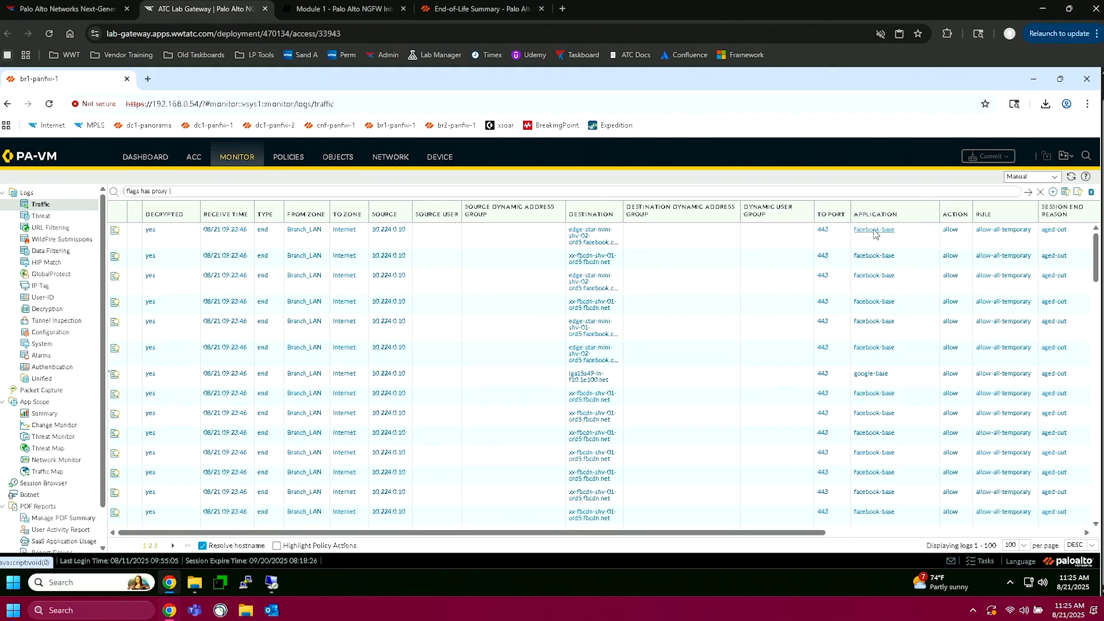
left_click(360, 7)
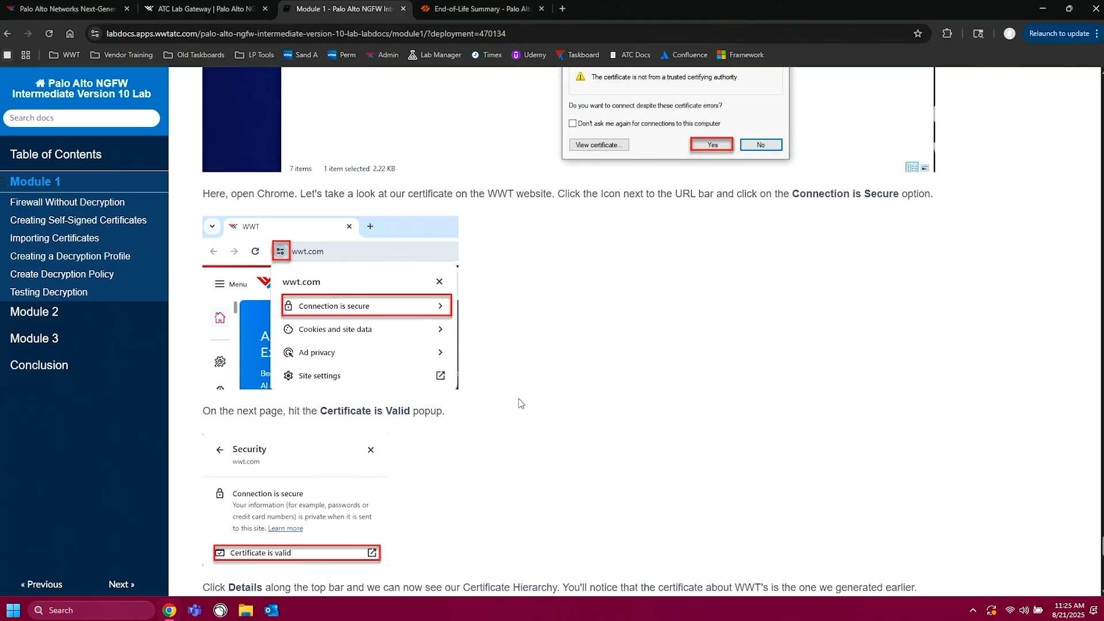
scroll(520, 403, "down", 5)
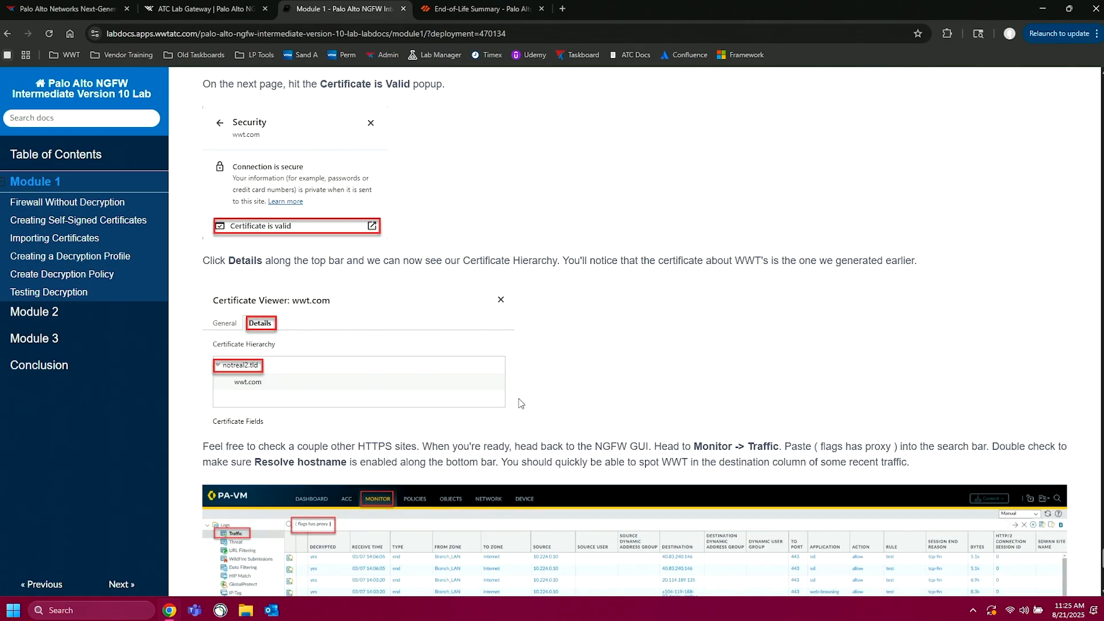
scroll(521, 403, "down", 7)
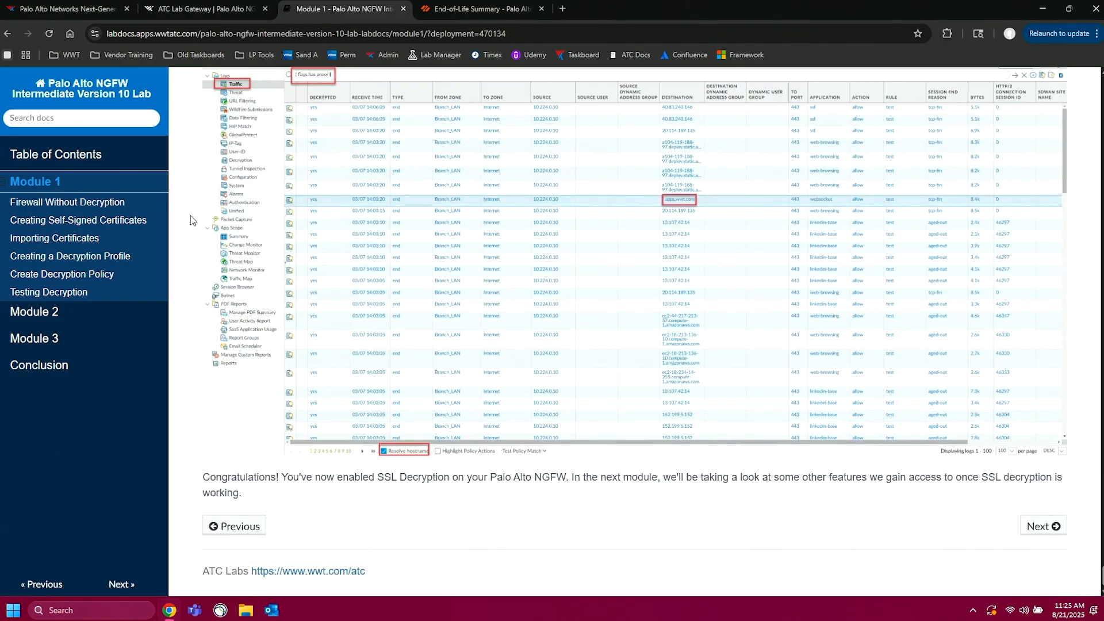